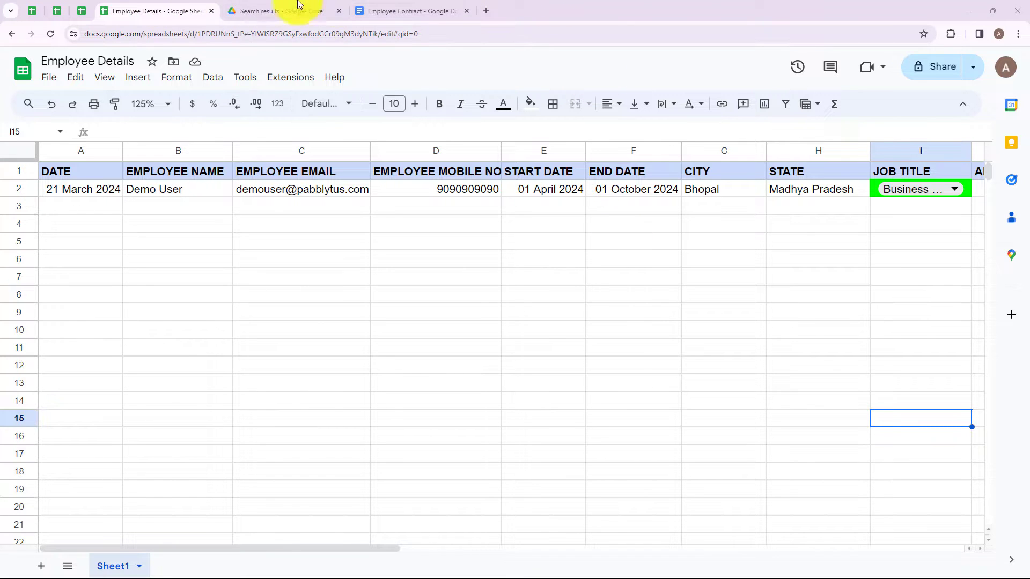
Step: Look over the Employee Details sheet, the Drive folders and the Employee Contract document
{"action": "left_click", "coordinate": [420, 4]}
{"action": "left_click", "coordinate": [176, 5]}
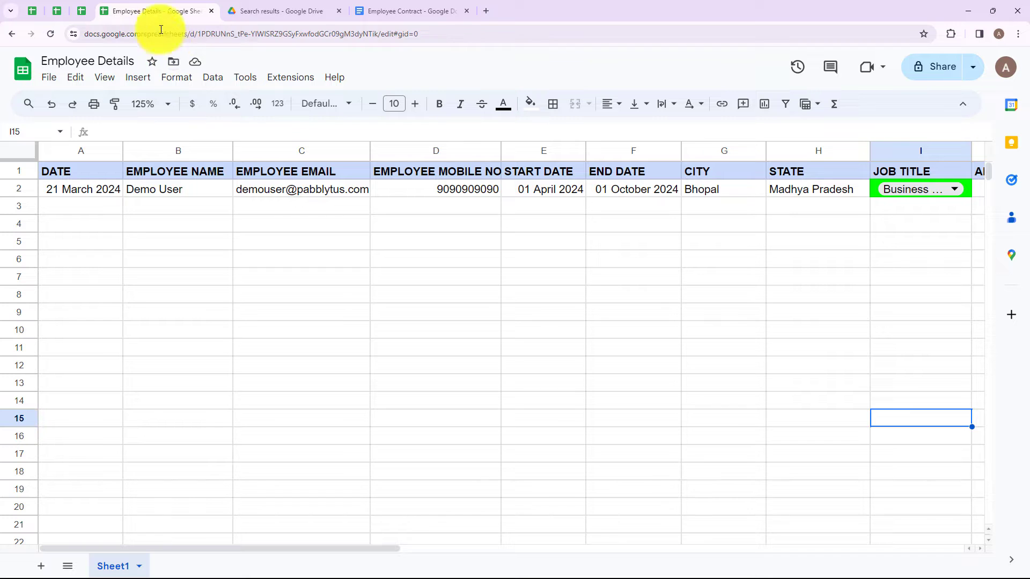
{"action": "left_click", "coordinate": [260, 10]}
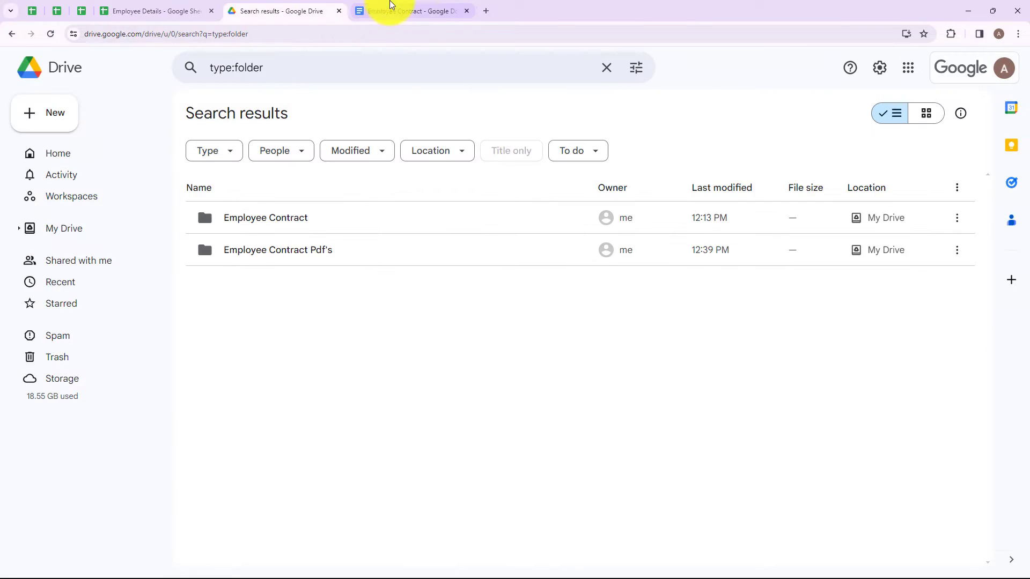
{"action": "left_click", "coordinate": [397, 11]}
{"action": "left_click", "coordinate": [150, 11]}
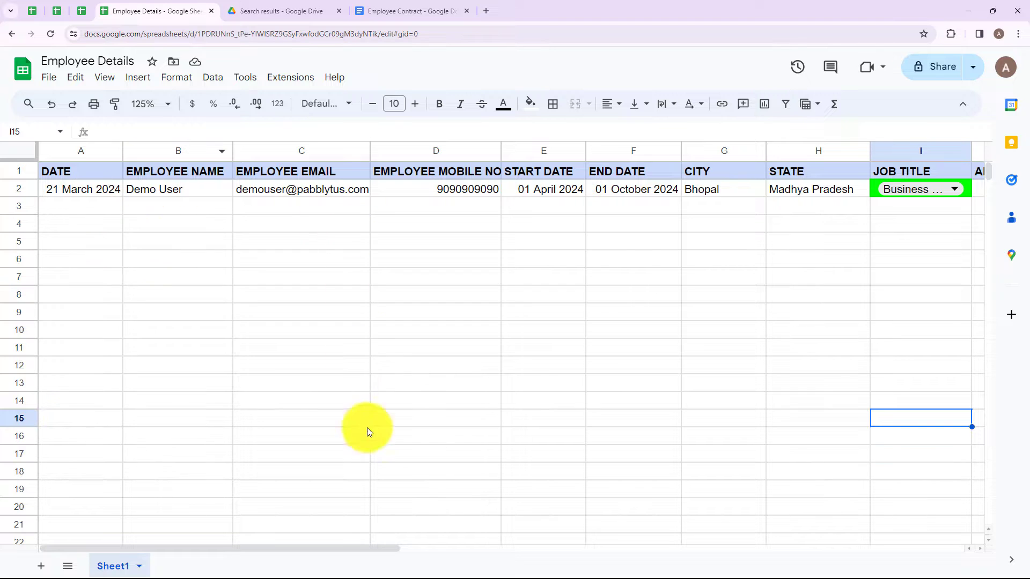
Step: Review the employee record in the Employee Details sheet column by column, from the date to the job title and beyond
{"action": "left_click_drag", "start_coordinate": [382, 550], "coordinate": [321, 549]}
{"action": "left_click", "coordinate": [86, 190]}
{"action": "left_click", "coordinate": [184, 192]}
{"action": "left_click", "coordinate": [324, 185]}
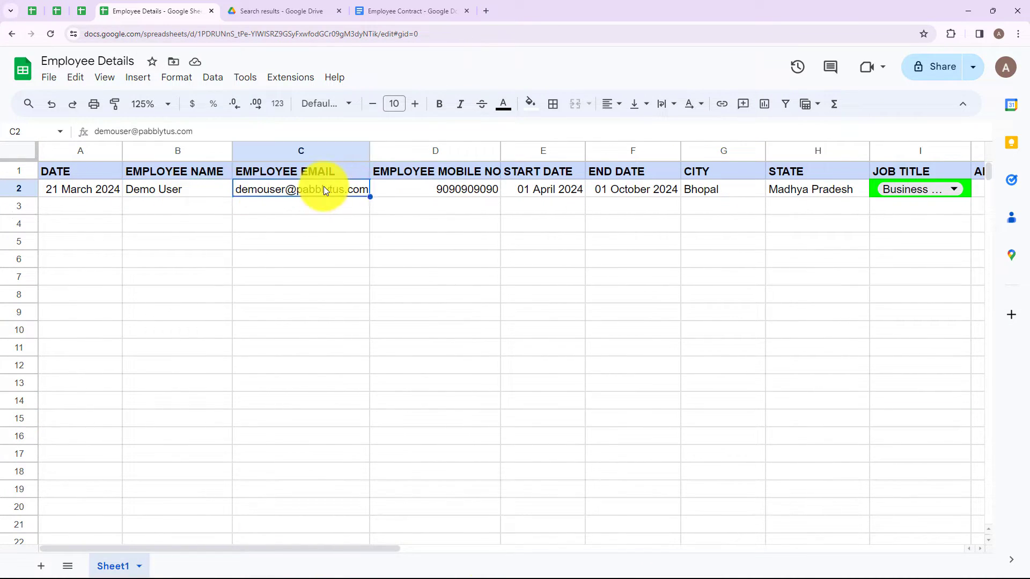
{"action": "left_click", "coordinate": [453, 189]}
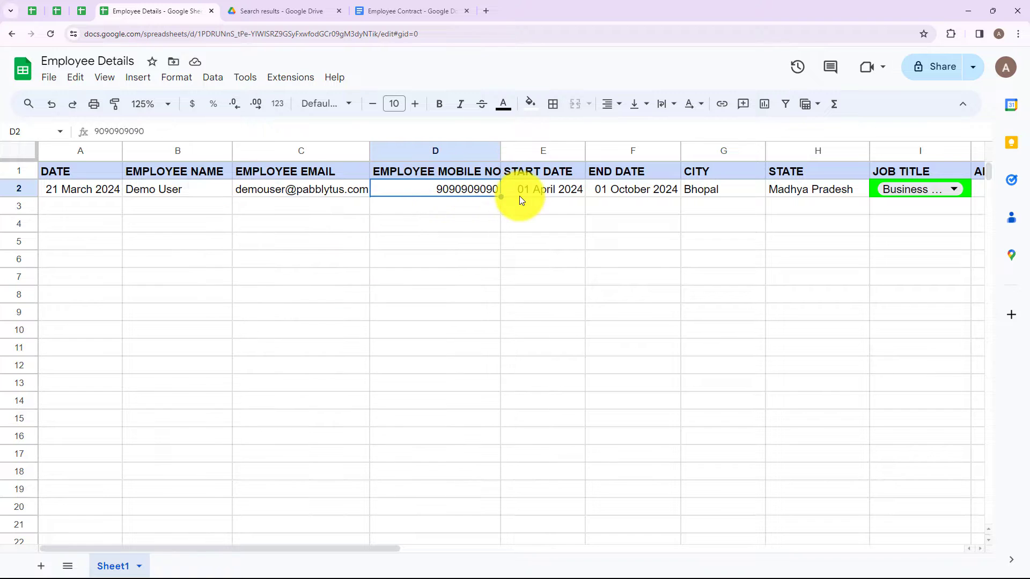
{"action": "left_click", "coordinate": [566, 213]}
{"action": "left_click", "coordinate": [637, 211]}
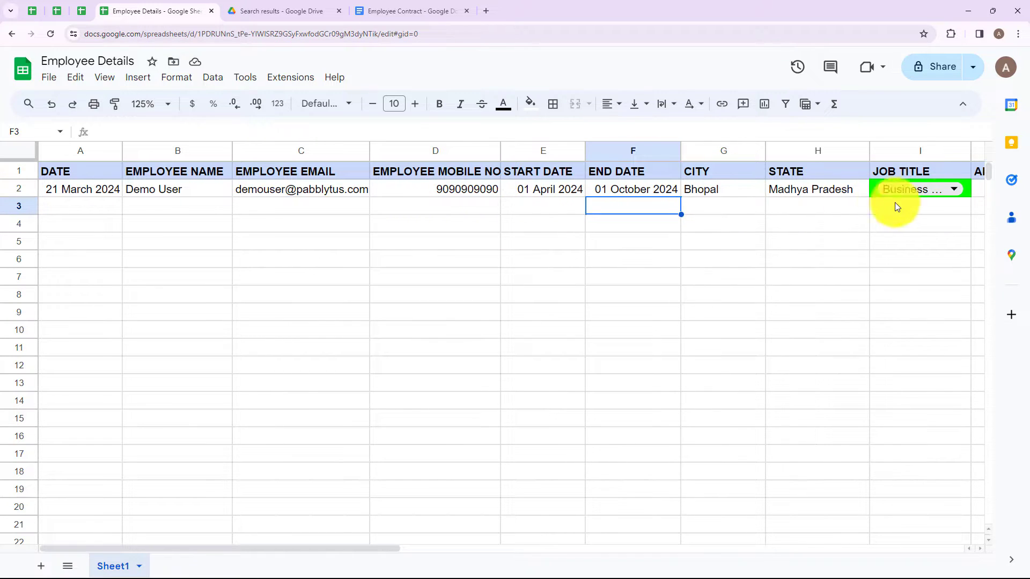
{"action": "left_click_drag", "start_coordinate": [391, 548], "coordinate": [337, 546]}
Step: Read through the Employee Contract template and compare its placeholders, such as {{date}} and {{employee name}}, with the Employee Details sheet
{"action": "key", "text": "ctrl+9"}
{"action": "scroll", "coordinate": [732, 297], "scroll_direction": "down", "scroll_amount": 8}
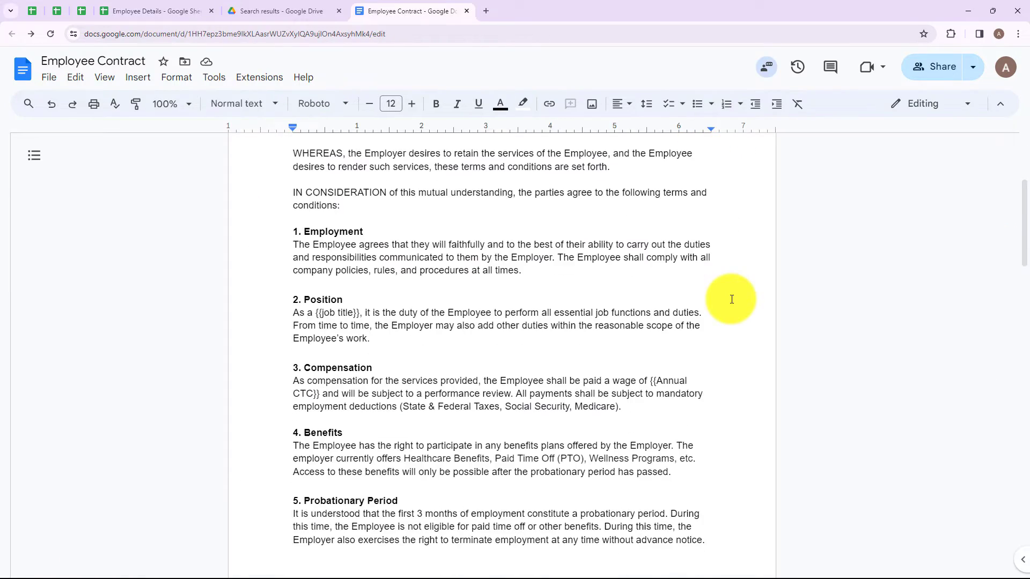
{"action": "scroll", "coordinate": [723, 335], "scroll_direction": "down", "scroll_amount": 15}
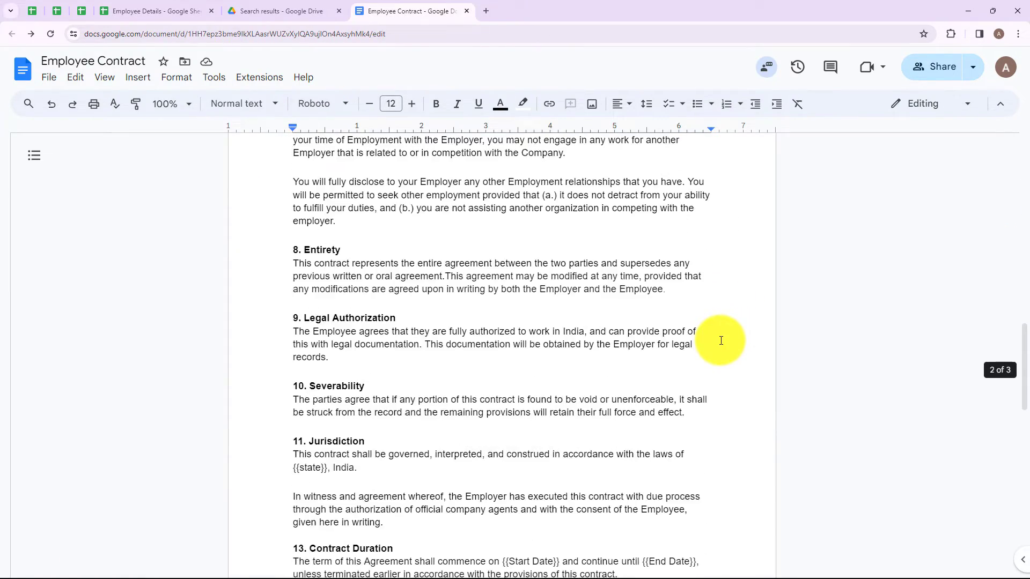
{"action": "left_click", "coordinate": [140, 10]}
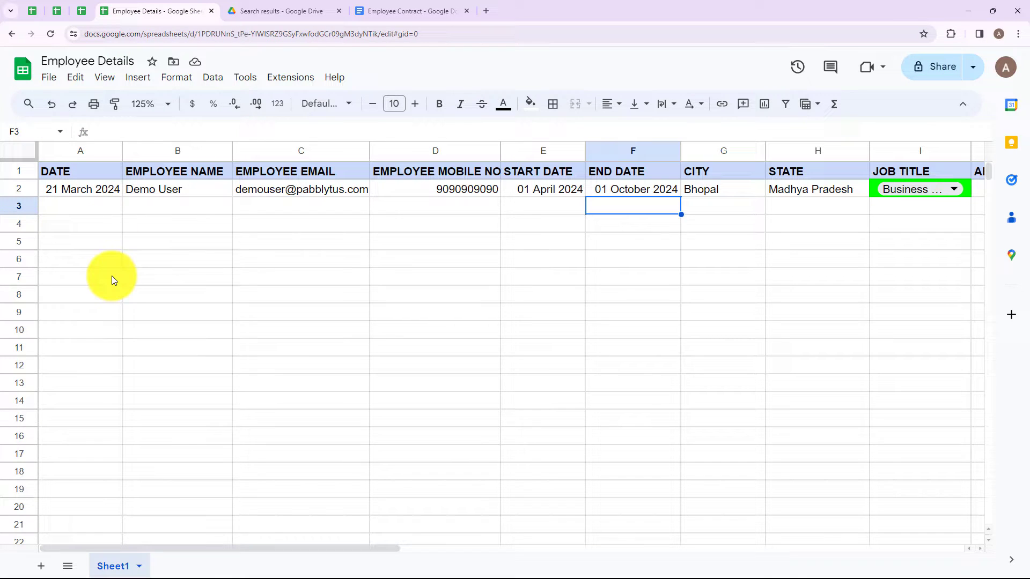
{"action": "left_click", "coordinate": [394, 3]}
{"action": "scroll", "coordinate": [421, 231], "scroll_direction": "up", "scroll_amount": 10}
{"action": "scroll", "coordinate": [423, 240], "scroll_direction": "up", "scroll_amount": 17}
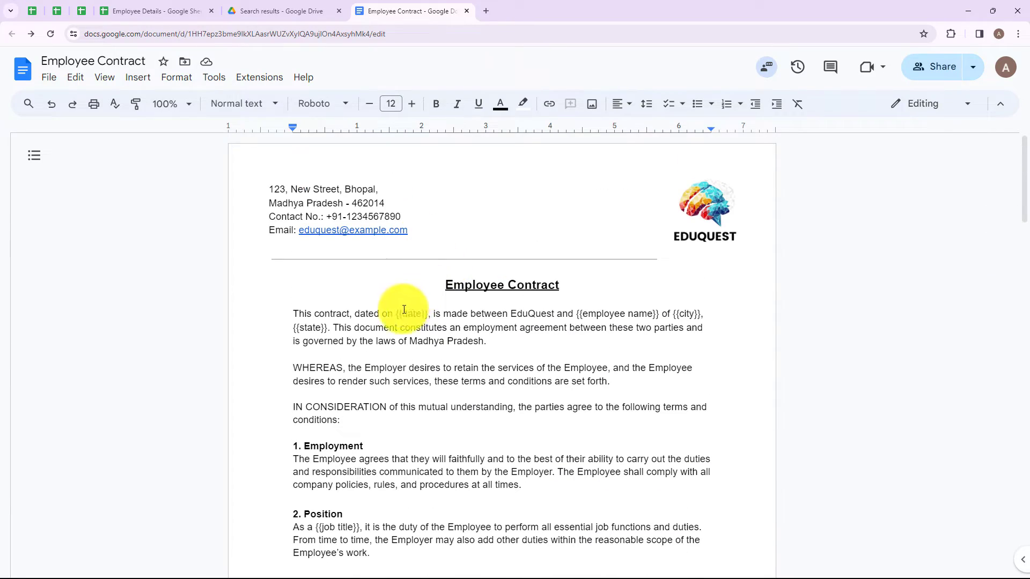
{"action": "left_click_drag", "start_coordinate": [395, 313], "coordinate": [430, 314]}
{"action": "left_click_drag", "start_coordinate": [592, 317], "coordinate": [670, 315]}
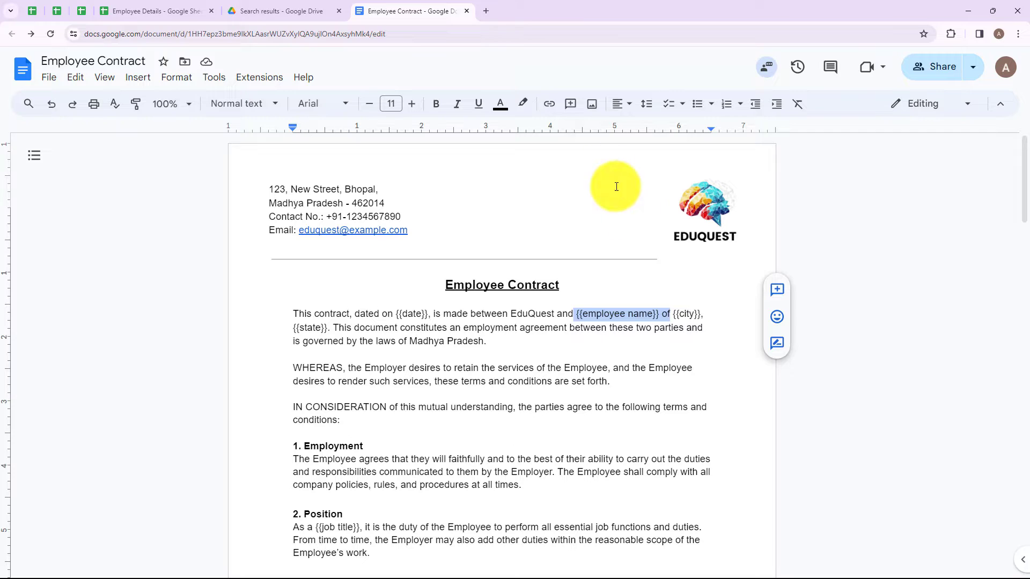
{"action": "left_click", "coordinate": [163, 10]}
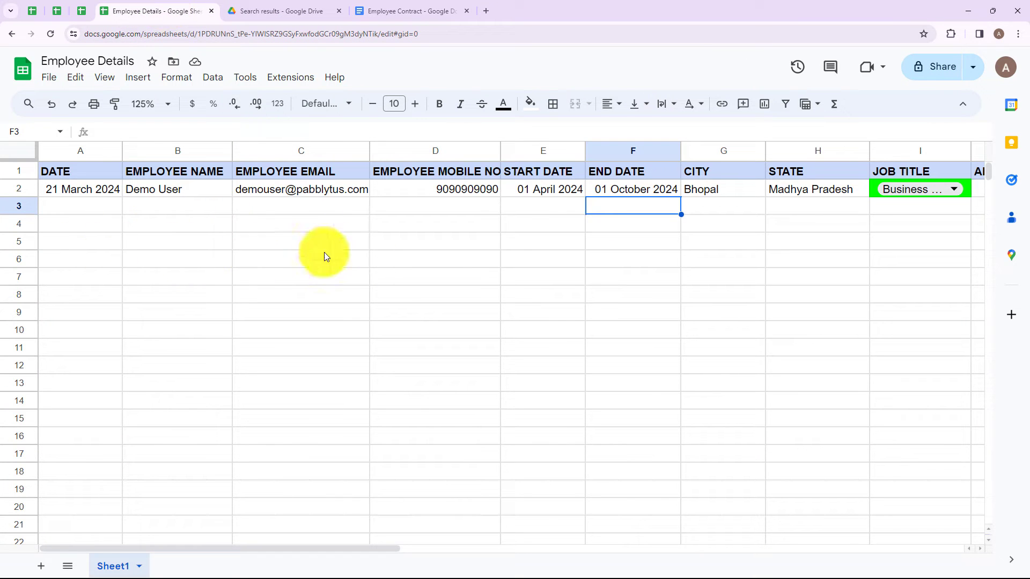
{"action": "left_click", "coordinate": [419, 11]}
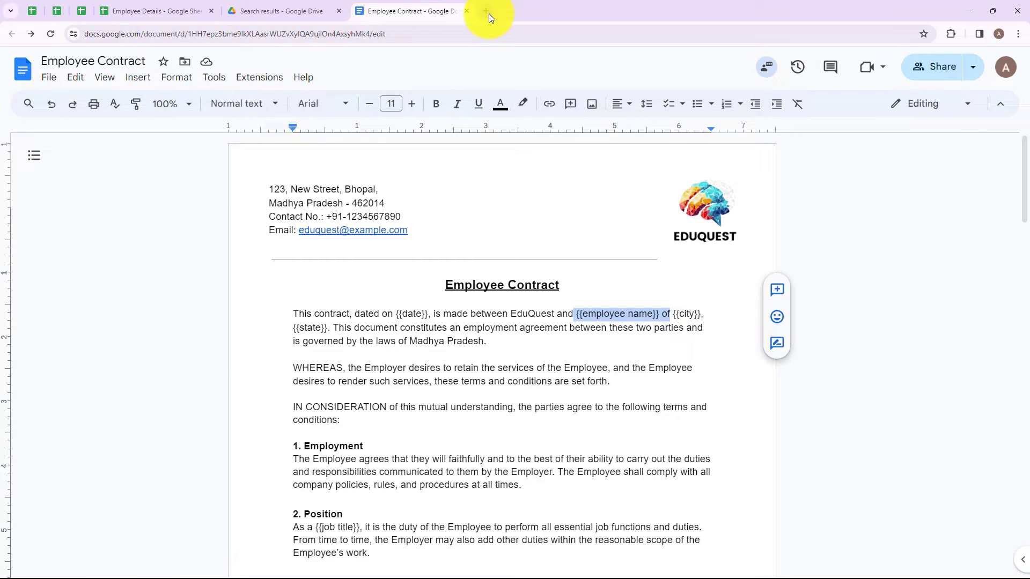
Step: Open pabbly.com/connect in a new browser tab
{"action": "left_click", "coordinate": [486, 11]}
{"action": "type", "text": "pabbly"}
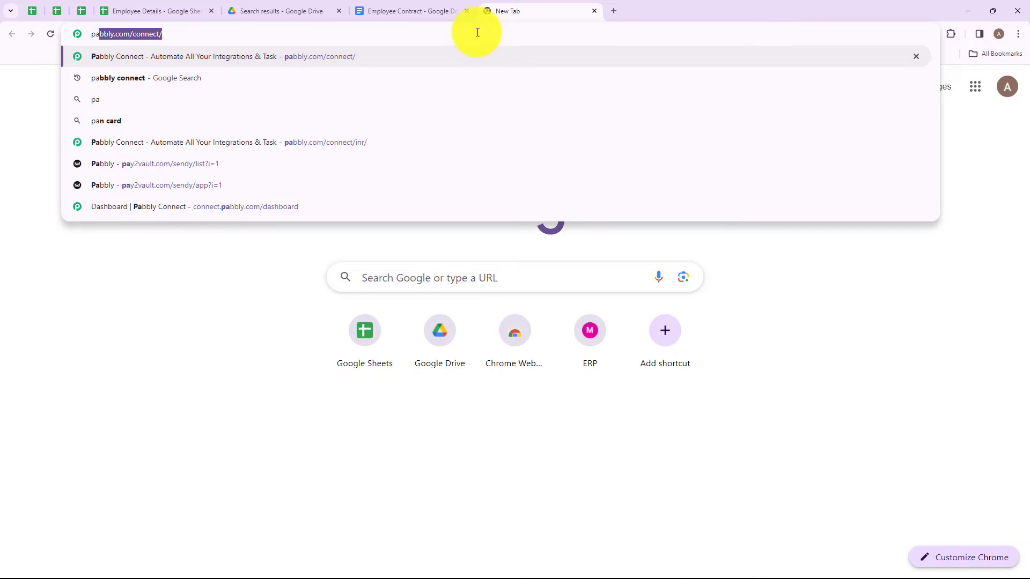
{"action": "type", "text": ".co"}
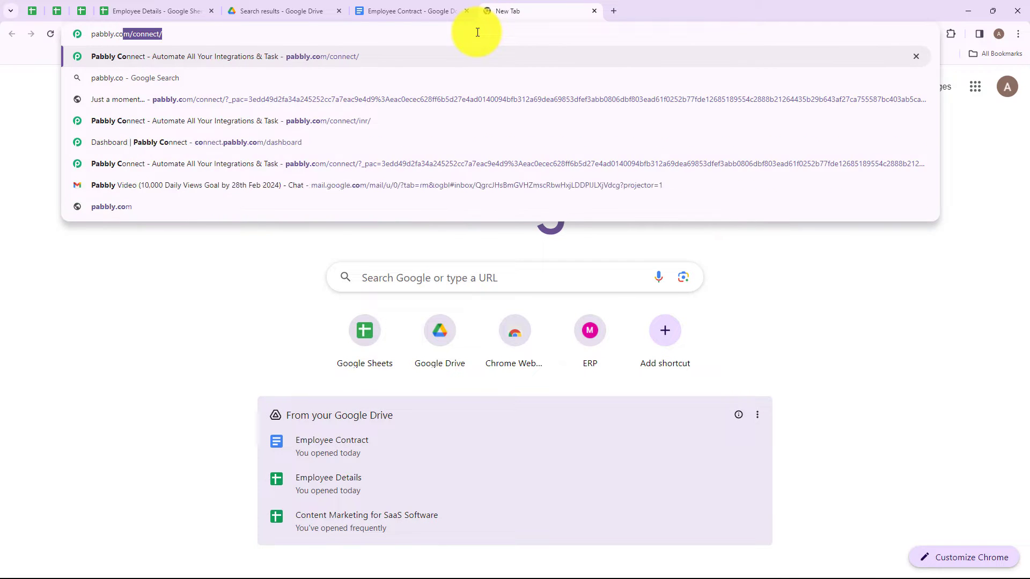
{"action": "type", "text": "m/conne"}
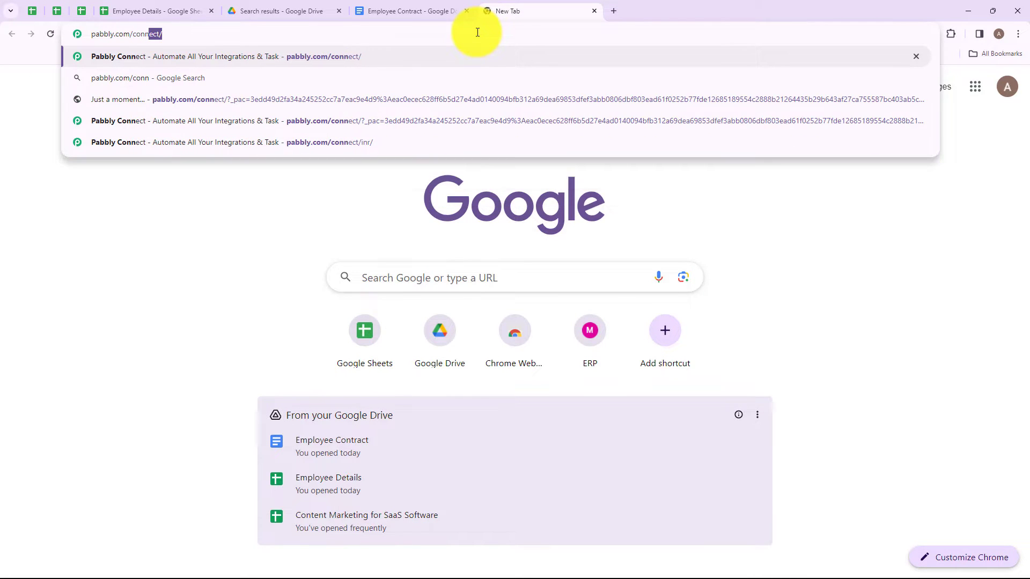
{"action": "key", "text": "Return"}
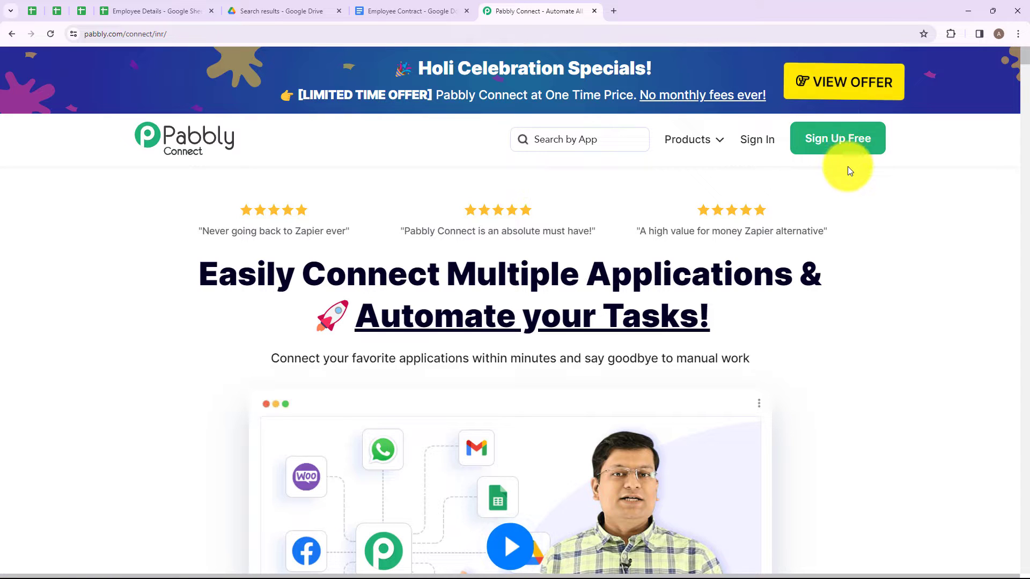
Step: Sign in to Pabbly and access the Pabbly Connect dashboard from the list of all Pabbly apps
{"action": "left_click", "coordinate": [753, 141]}
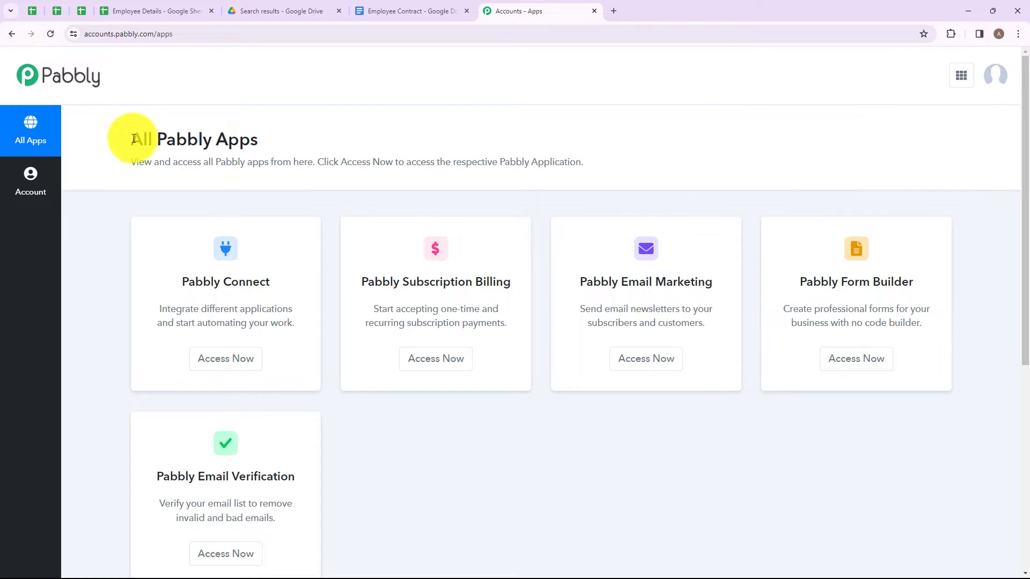
{"action": "left_click_drag", "start_coordinate": [133, 139], "coordinate": [274, 143]}
{"action": "left_click", "coordinate": [271, 137]}
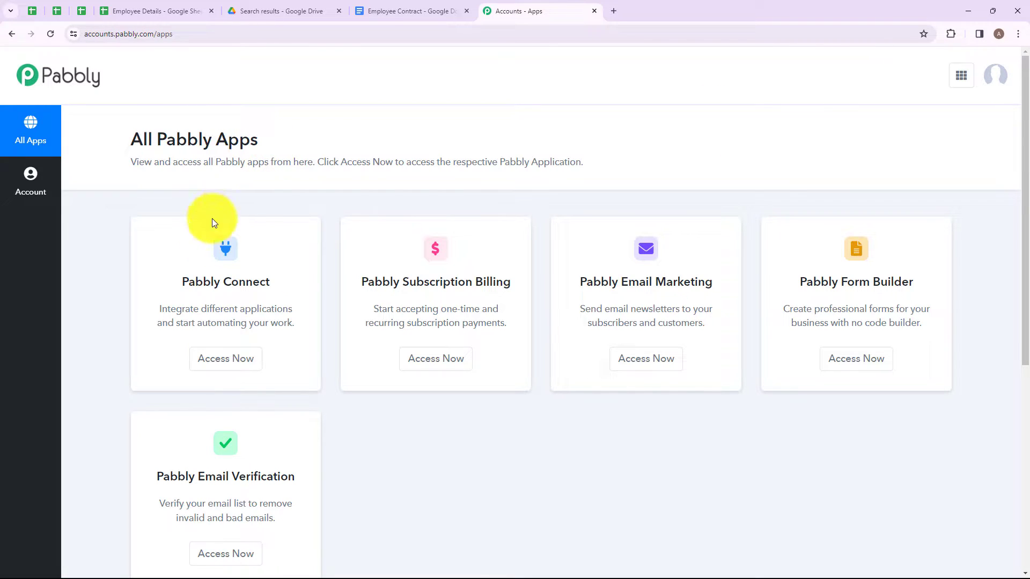
{"action": "left_click", "coordinate": [215, 356]}
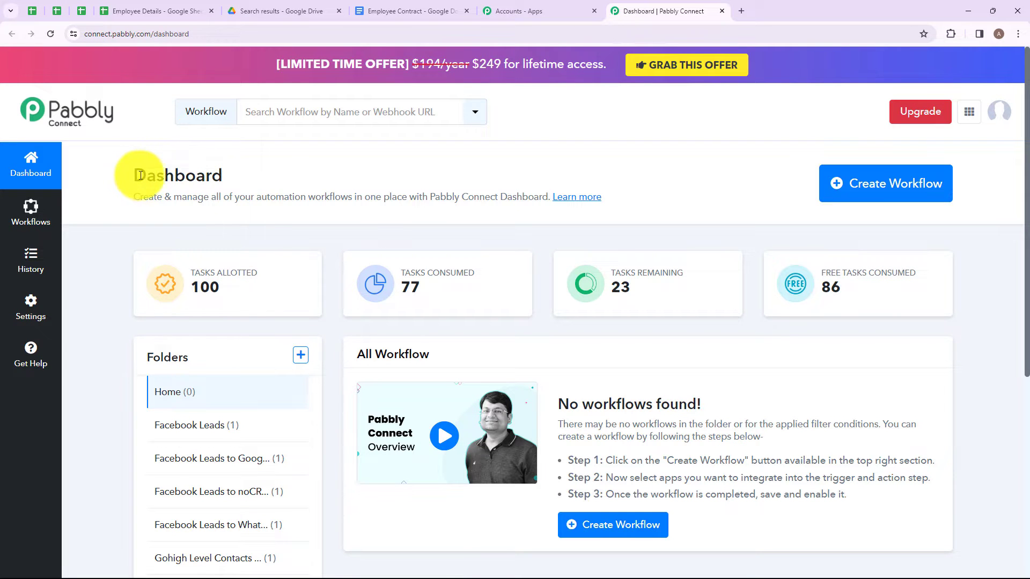
{"action": "left_click_drag", "start_coordinate": [140, 175], "coordinate": [236, 181]}
{"action": "left_click", "coordinate": [239, 181]}
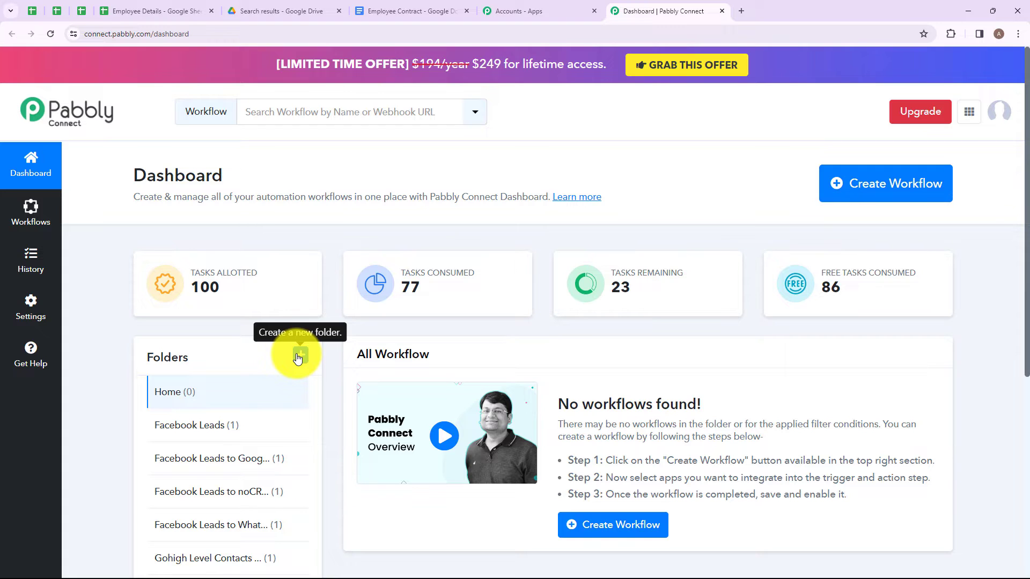
Step: Create a dashboard folder named "Employee Contract" and show its workflows
{"action": "left_click", "coordinate": [299, 356]}
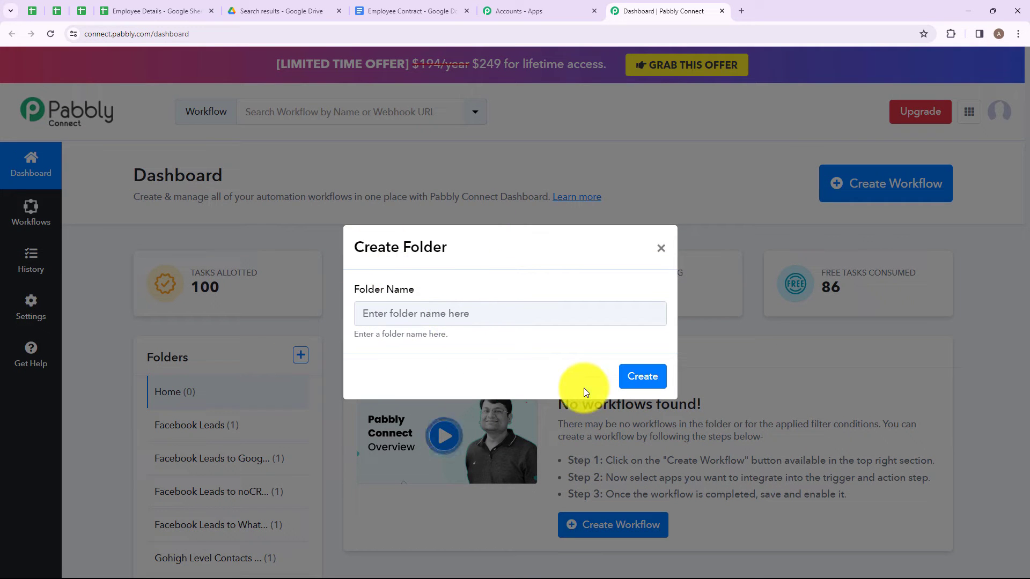
{"action": "left_click", "coordinate": [480, 312]}
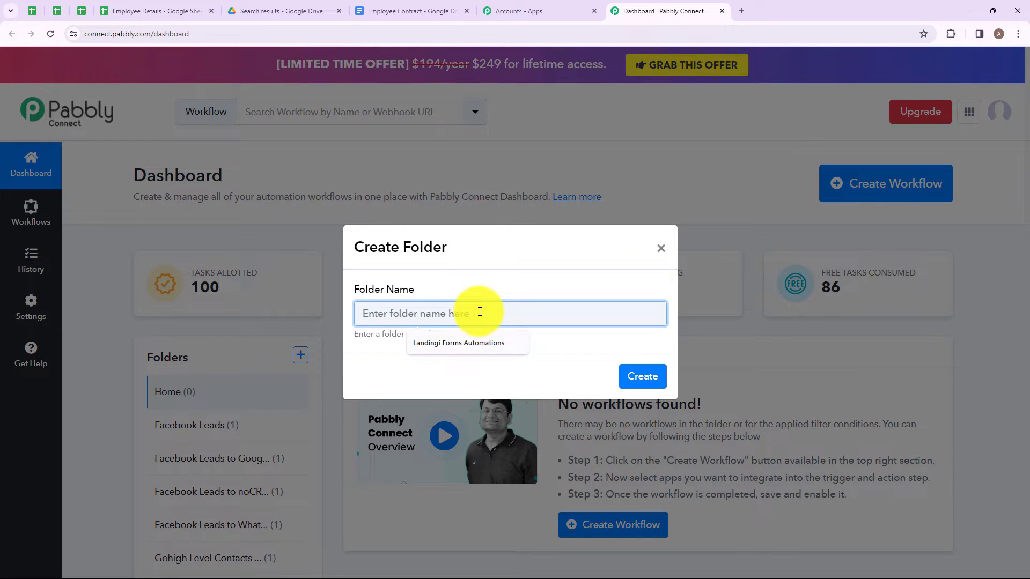
{"action": "left_click", "coordinate": [394, 323]}
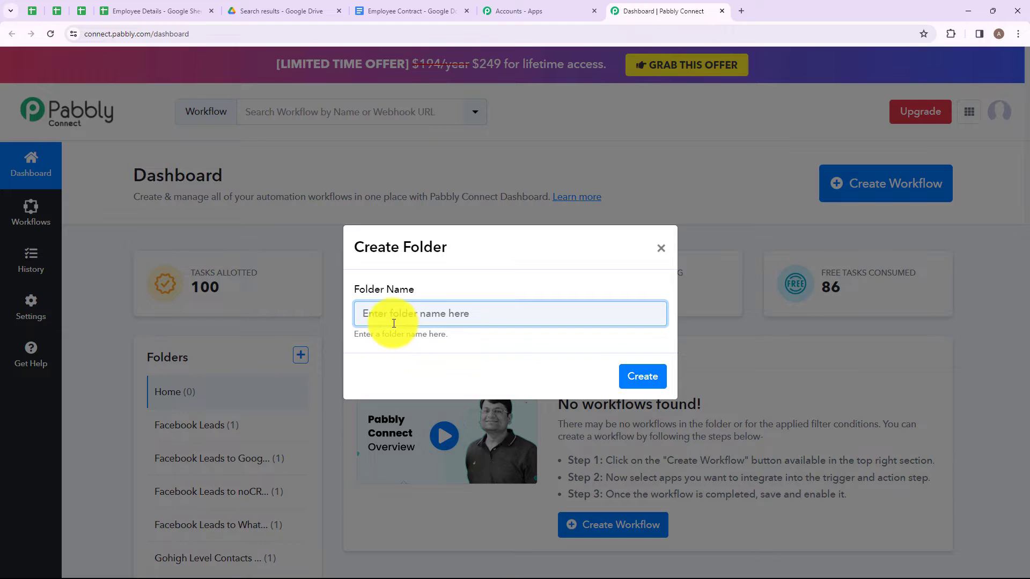
{"action": "type", "text": "Employee Contract"}
{"action": "left_click", "coordinate": [624, 369]}
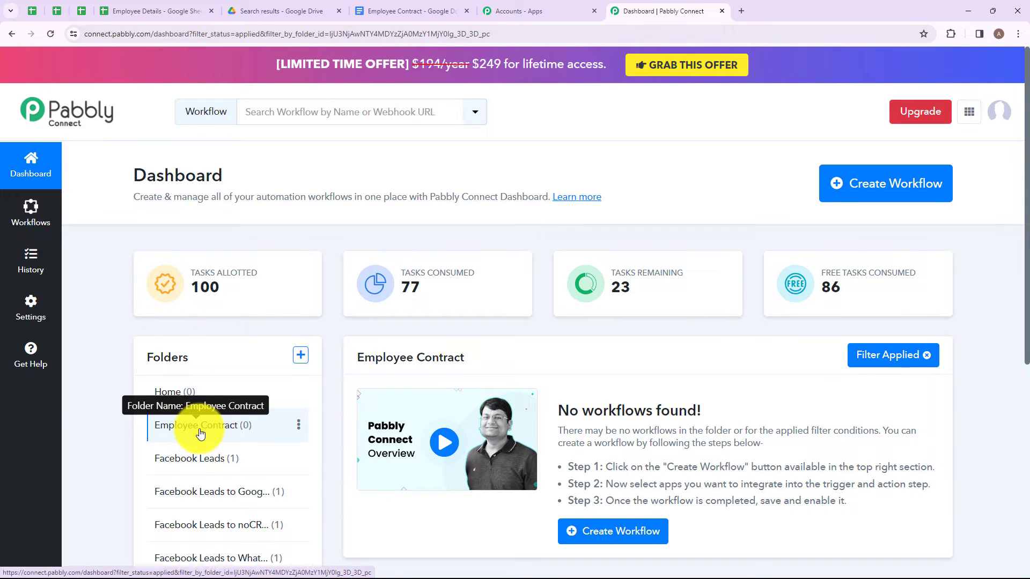
Step: Create a workflow named "Create Employment Contracts: Automate Contract Generation" in the Employee Contract folder
{"action": "left_click", "coordinate": [856, 185]}
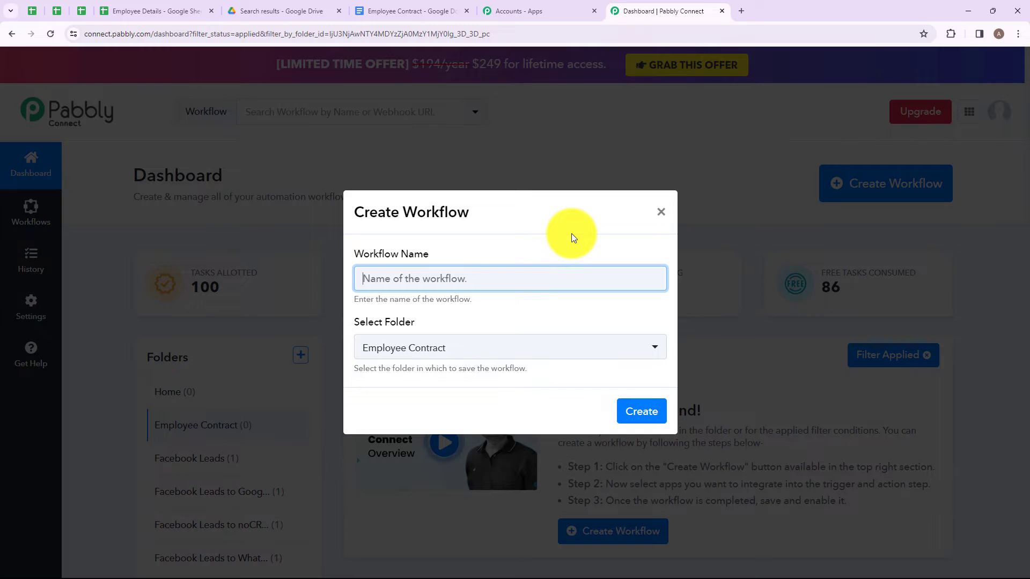
{"action": "type", "text": "C"}
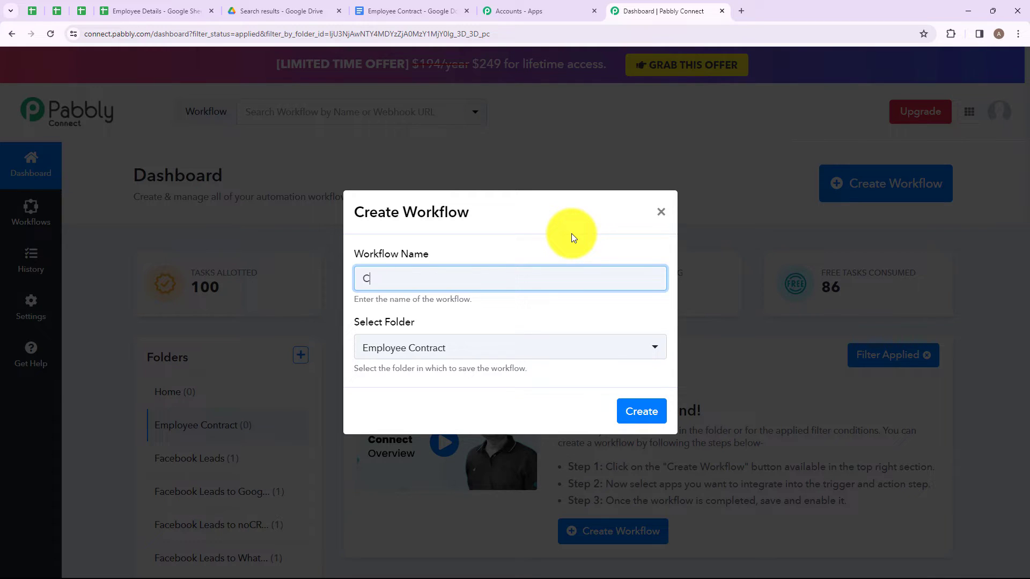
{"action": "type", "text": "reate Employment Contracts: Automate Contract Generation"}
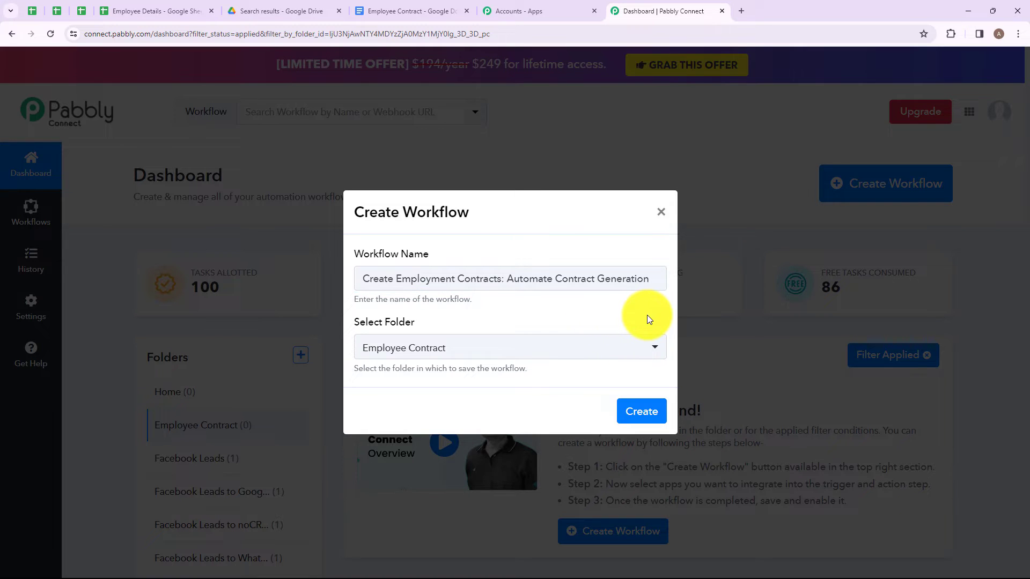
{"action": "key", "text": "Return"}
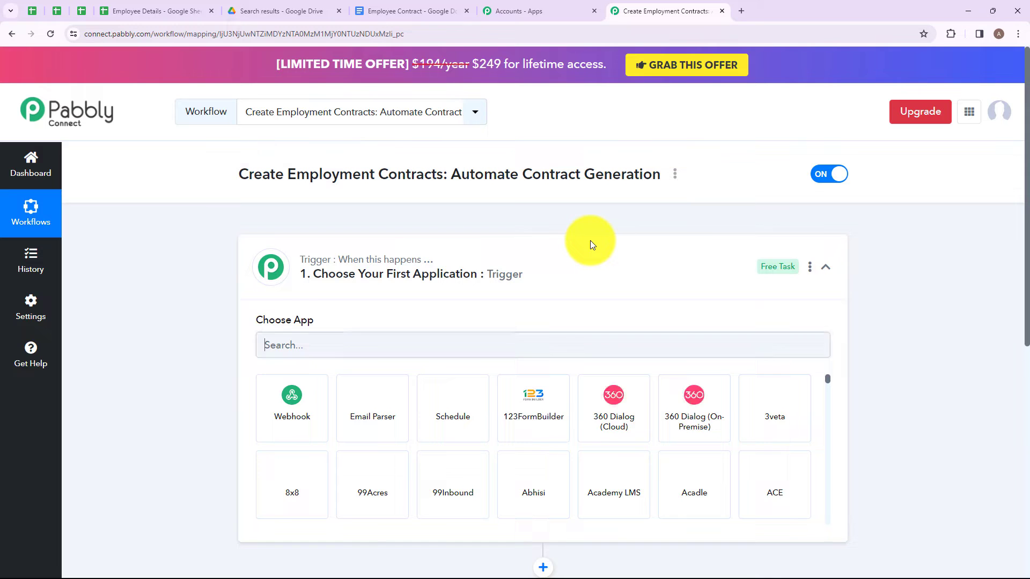
Step: Choose Google Sheets as the trigger application of the contract generation workflow
{"action": "left_click", "coordinate": [380, 297]}
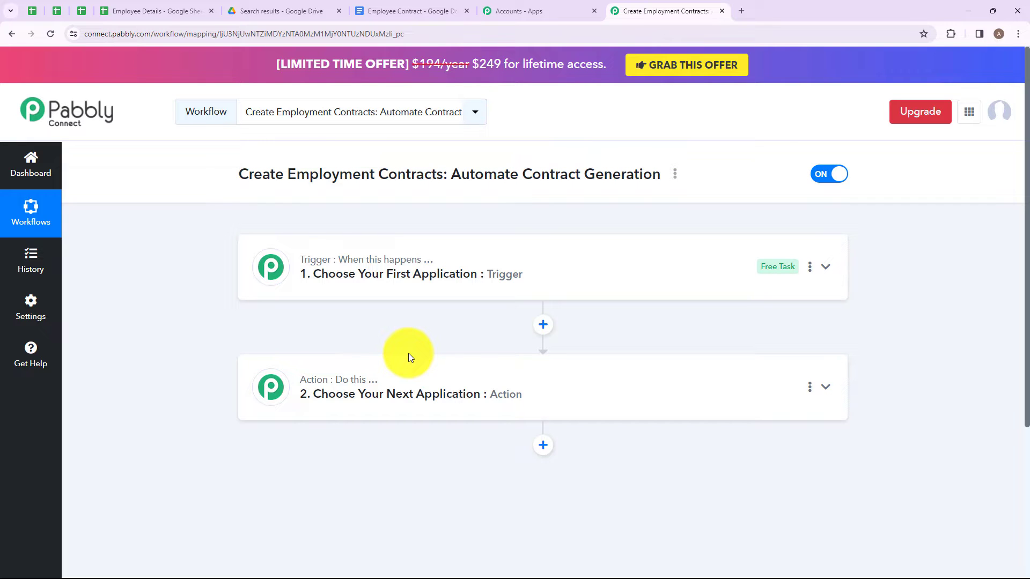
{"action": "mouse_move", "coordinate": [336, 268]}
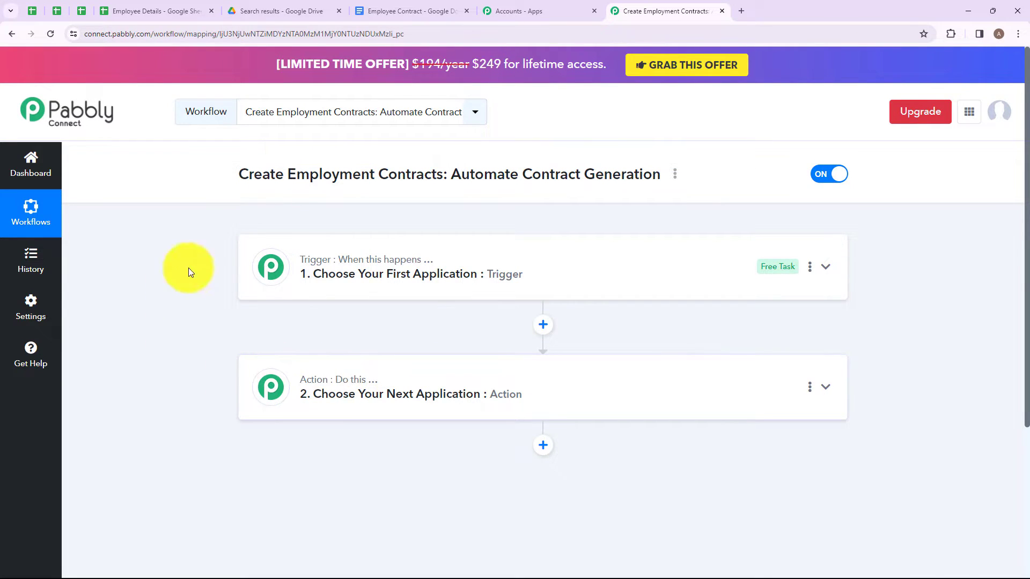
{"action": "left_click", "coordinate": [320, 259]}
{"action": "left_click", "coordinate": [337, 337]}
{"action": "type", "text": "Goo"}
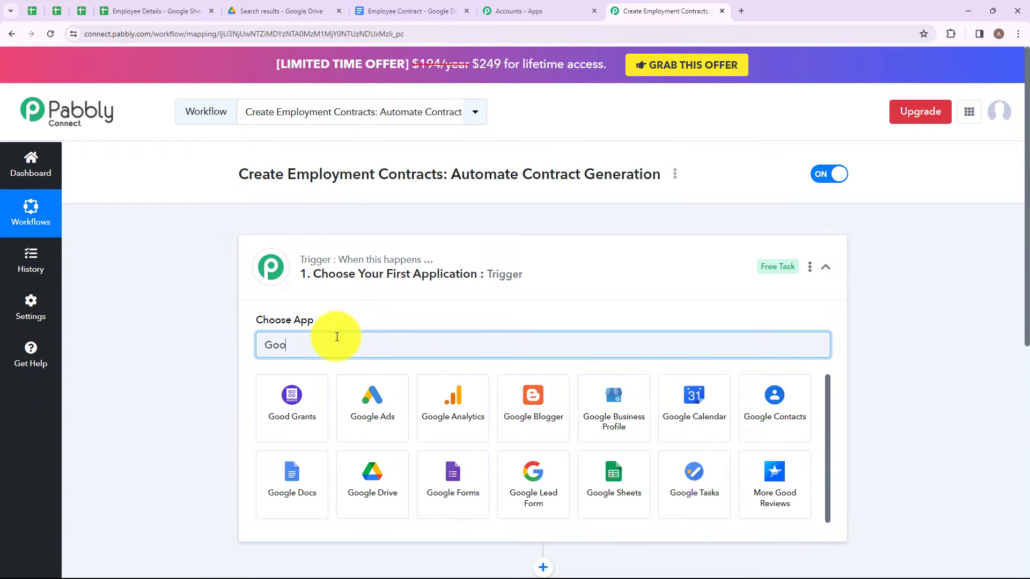
{"action": "type", "text": "gl"}
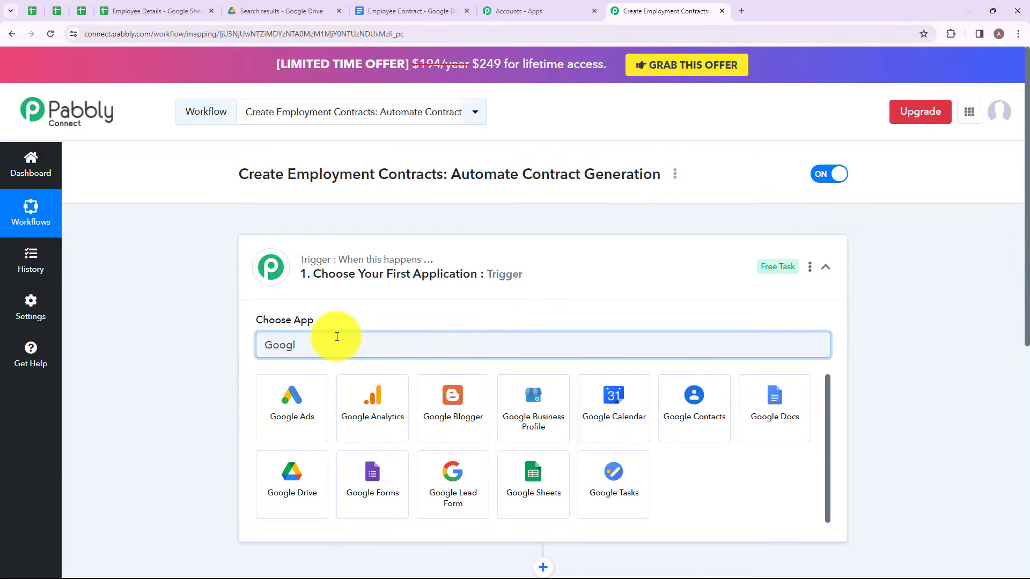
{"action": "left_click", "coordinate": [549, 486]}
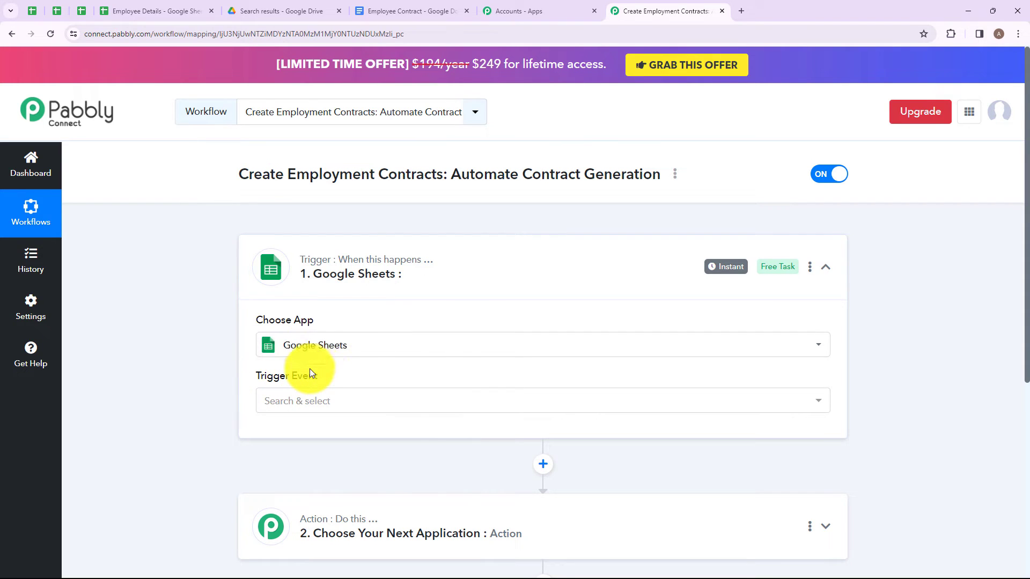
Step: Set the Google Sheets trigger event to New or Updated Spreadsheet Row
{"action": "left_click", "coordinate": [343, 401]}
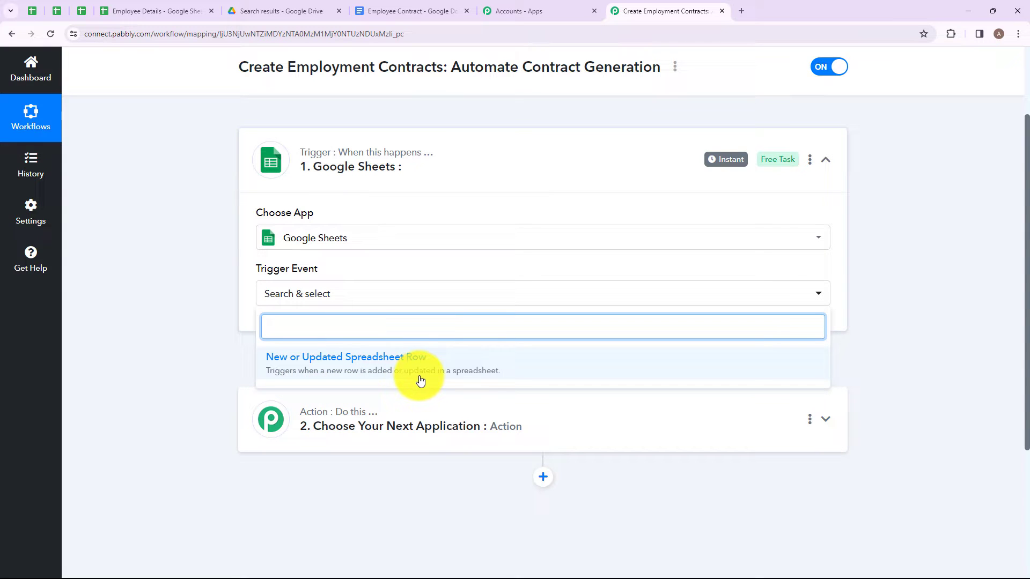
{"action": "scroll", "coordinate": [504, 339], "scroll_direction": "up", "scroll_amount": 1}
{"action": "scroll", "coordinate": [503, 336], "scroll_direction": "up", "scroll_amount": 2}
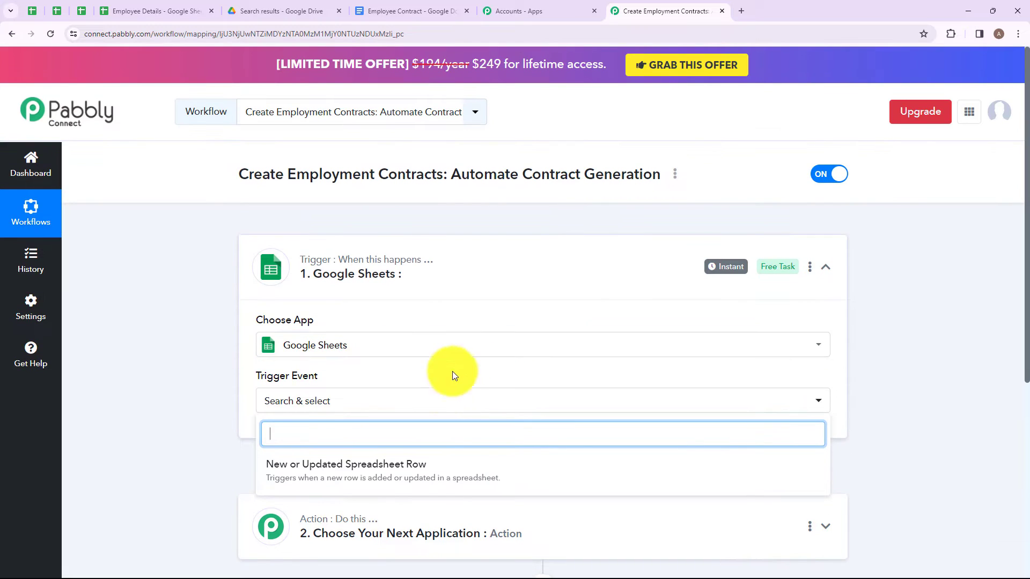
{"action": "left_click", "coordinate": [418, 472]}
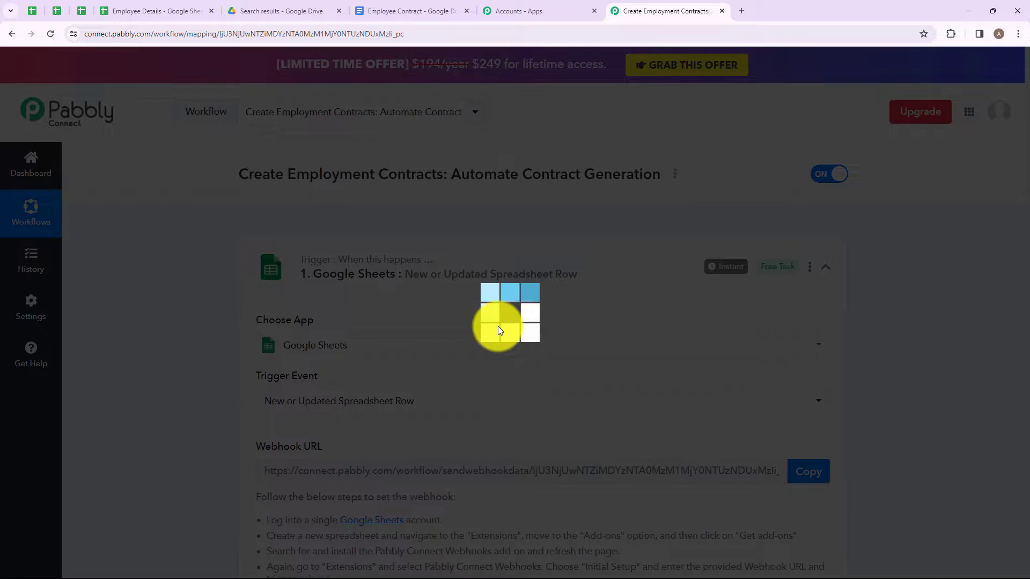
Step: Review the webhook setup instructions and copy the trigger's webhook URL
{"action": "scroll", "coordinate": [493, 330], "scroll_direction": "down", "scroll_amount": 5}
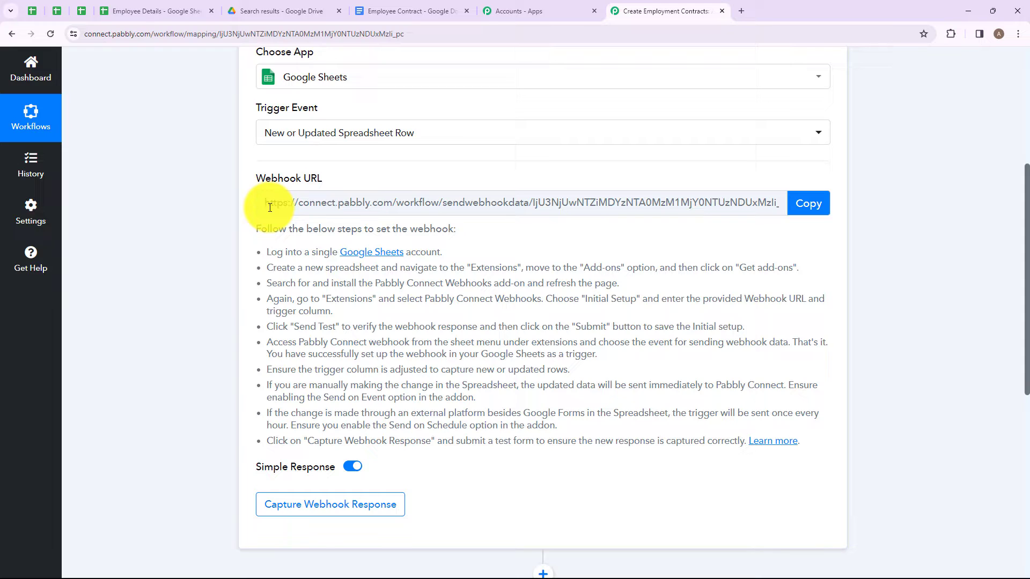
{"action": "left_click_drag", "start_coordinate": [269, 246], "coordinate": [736, 441]}
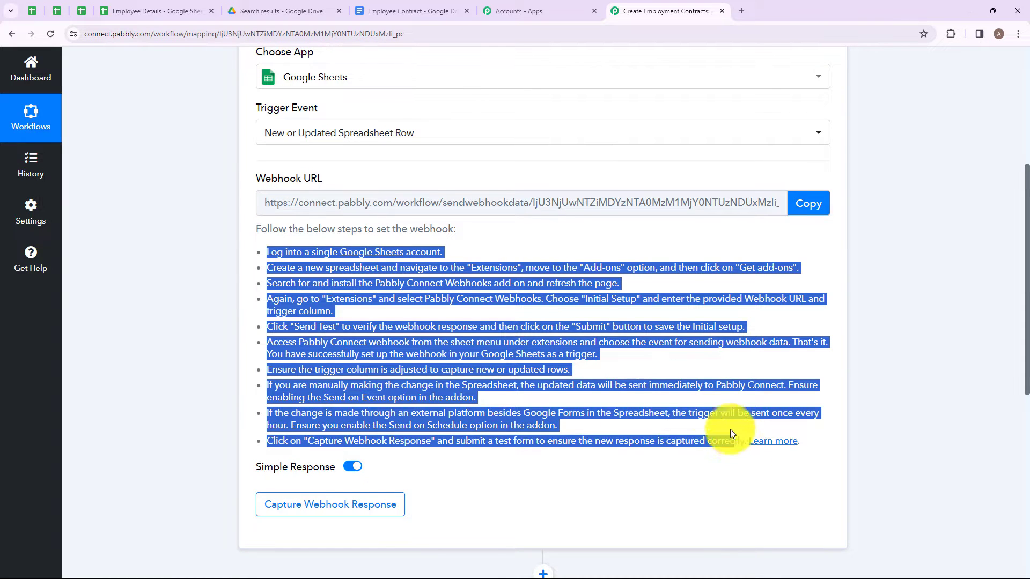
{"action": "left_click", "coordinate": [464, 236]}
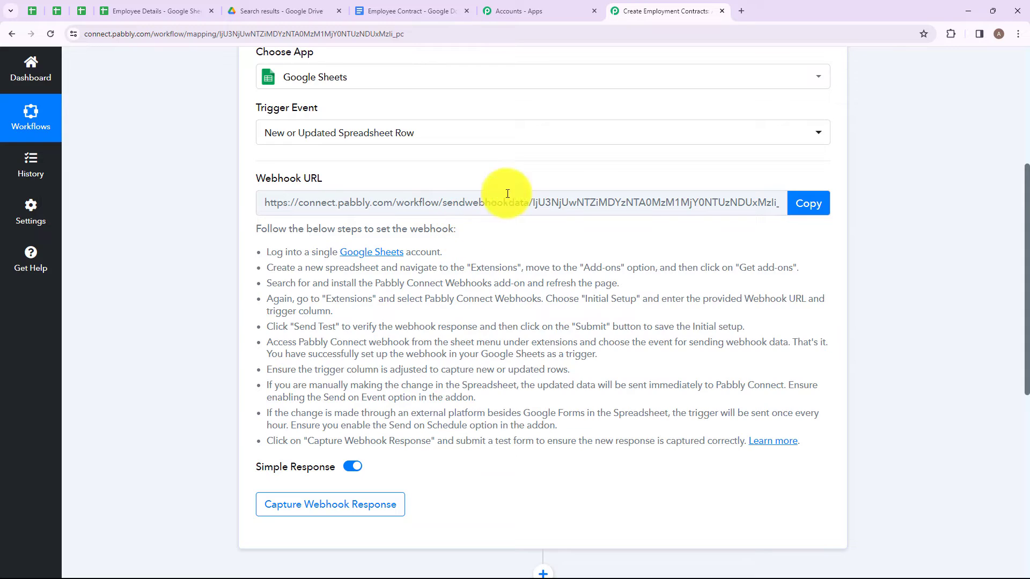
{"action": "left_click", "coordinate": [807, 207]}
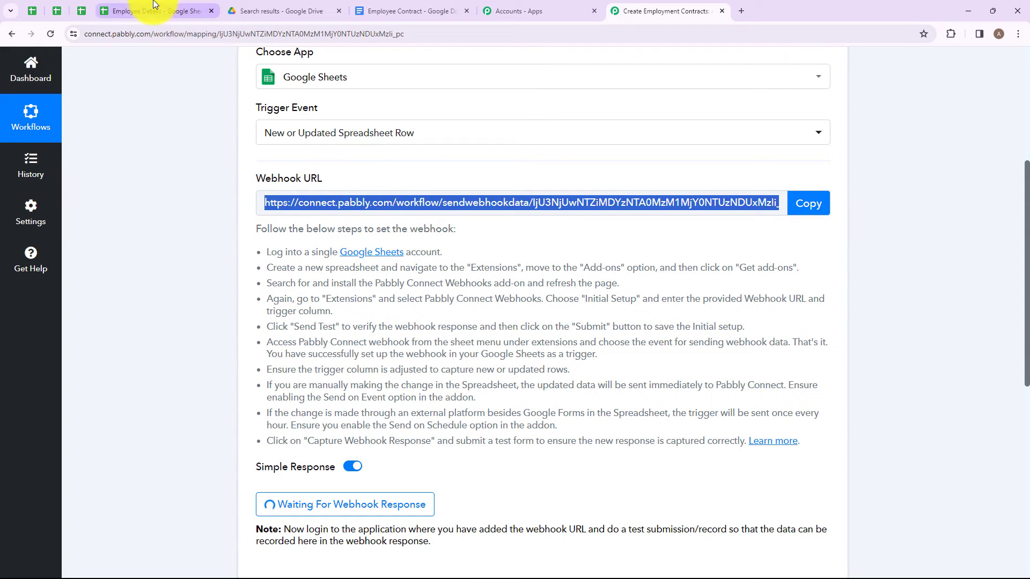
Step: Switch to the Employee Details spreadsheet in Google Sheets and look up the Pabbly Connect Webhooks add-on in the Google Workspace Marketplace
{"action": "left_click", "coordinate": [171, 6]}
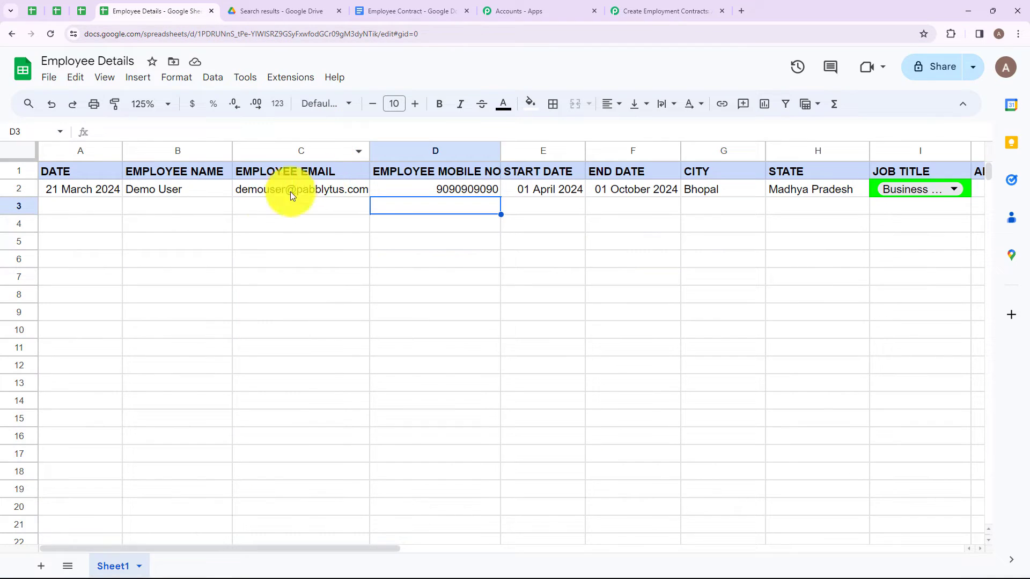
{"action": "left_click", "coordinate": [90, 216]}
{"action": "left_click", "coordinate": [216, 205]}
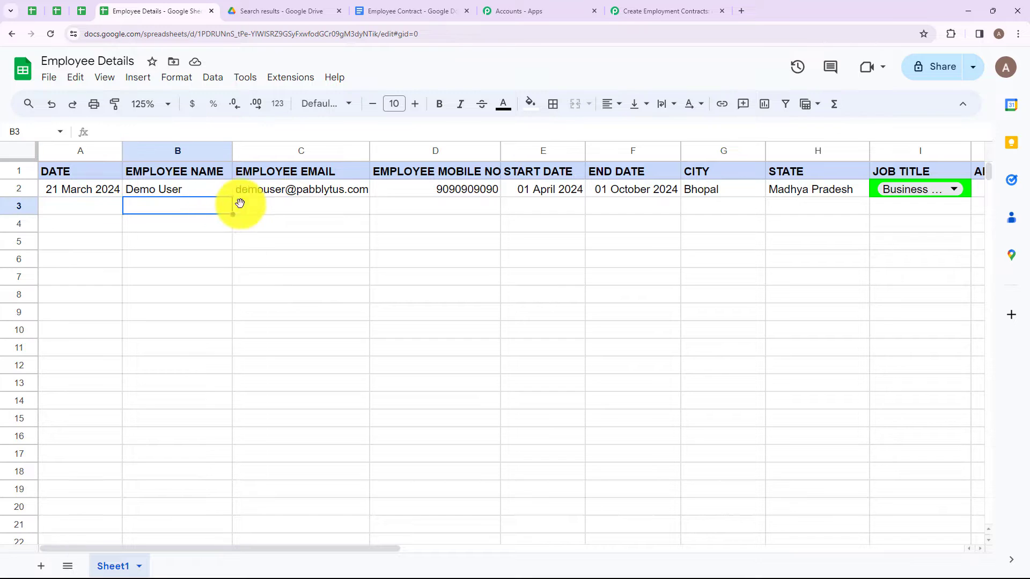
{"action": "left_click", "coordinate": [330, 204]}
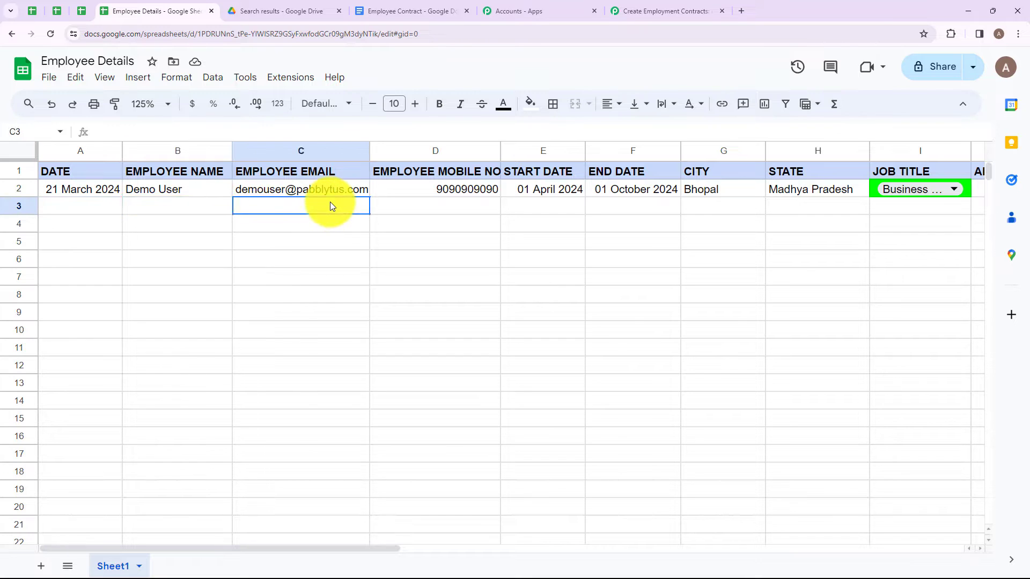
{"action": "left_click", "coordinate": [287, 80]}
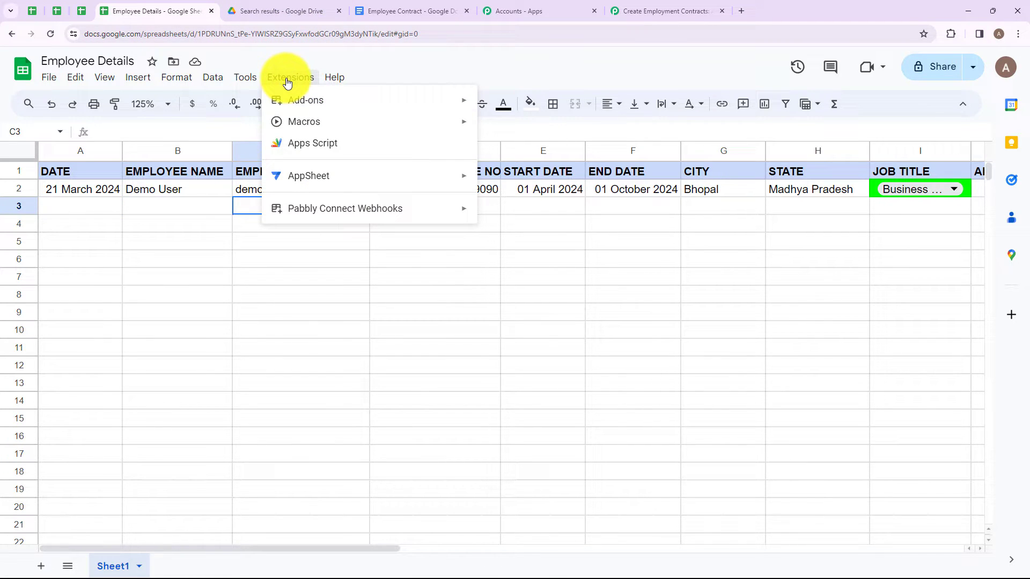
{"action": "mouse_move", "coordinate": [295, 101]}
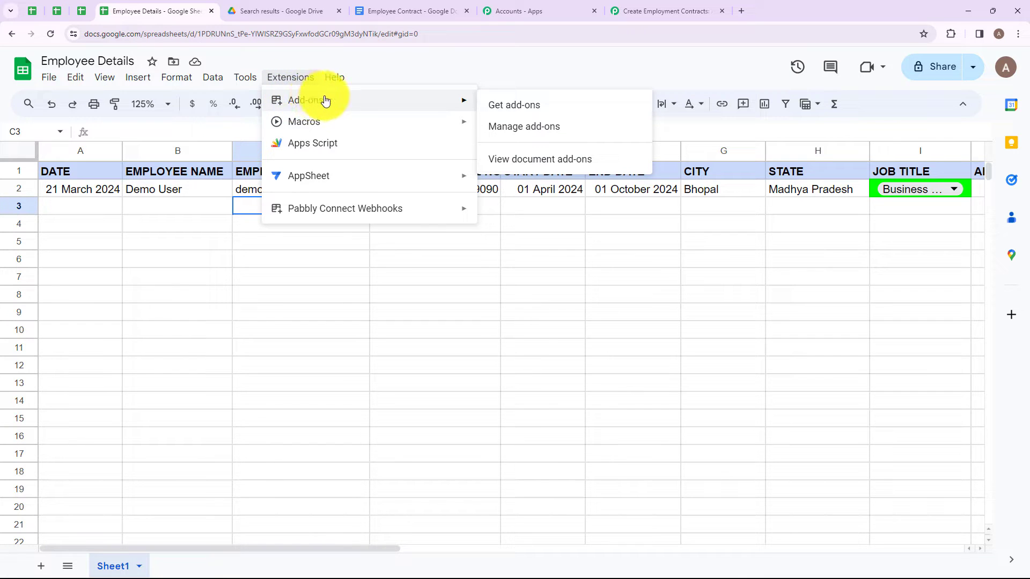
{"action": "left_click", "coordinate": [524, 105]}
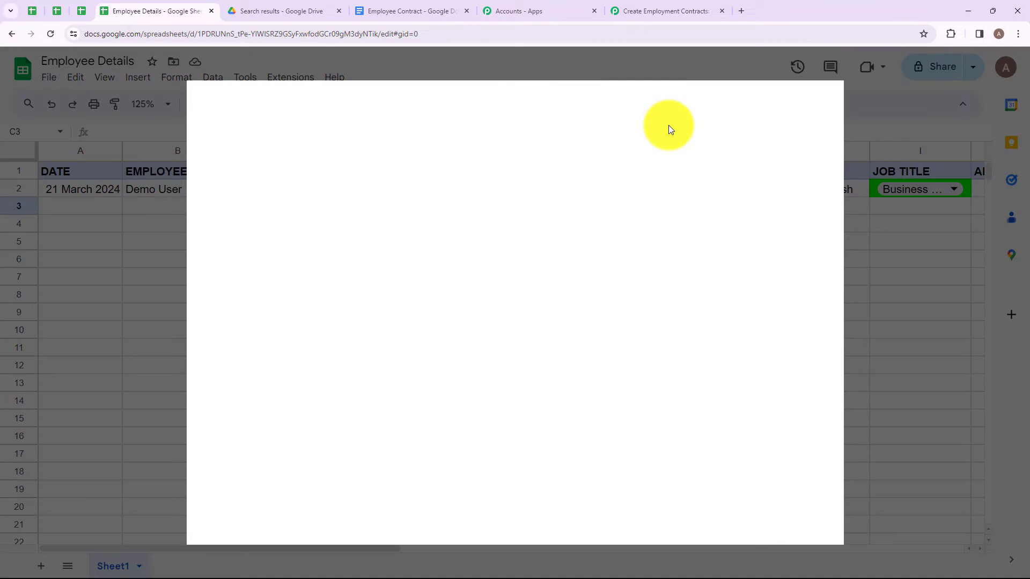
{"action": "left_click", "coordinate": [510, 102]}
{"action": "type", "text": "Pabb"}
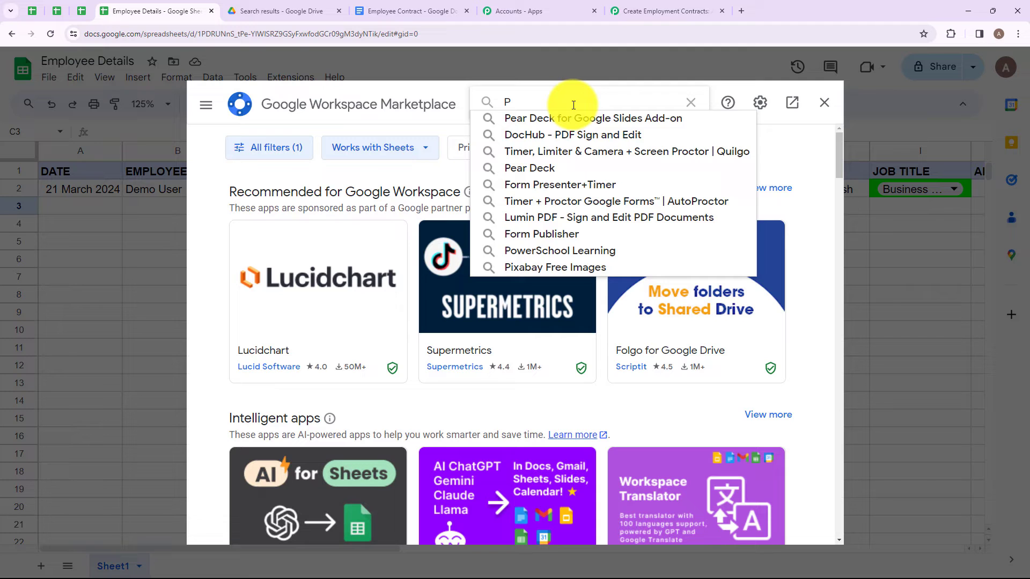
{"action": "left_click", "coordinate": [573, 119]}
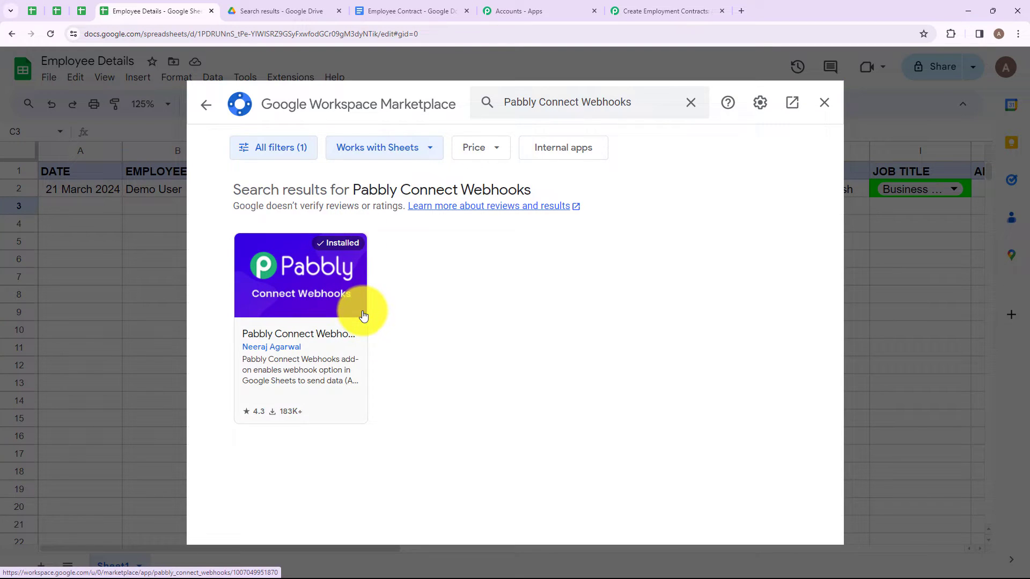
{"action": "left_click", "coordinate": [825, 105]}
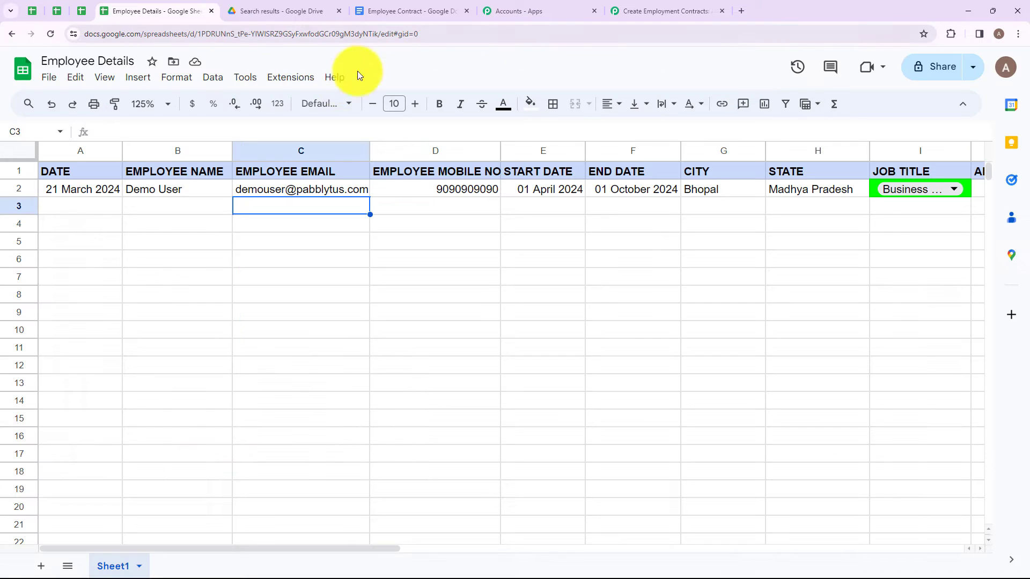
Step: In the Pabbly Connect Webhooks initial setup for Sheet1, enter the copied webhook URL and set the trigger column to J
{"action": "left_click", "coordinate": [287, 77]}
{"action": "mouse_move", "coordinate": [299, 209]}
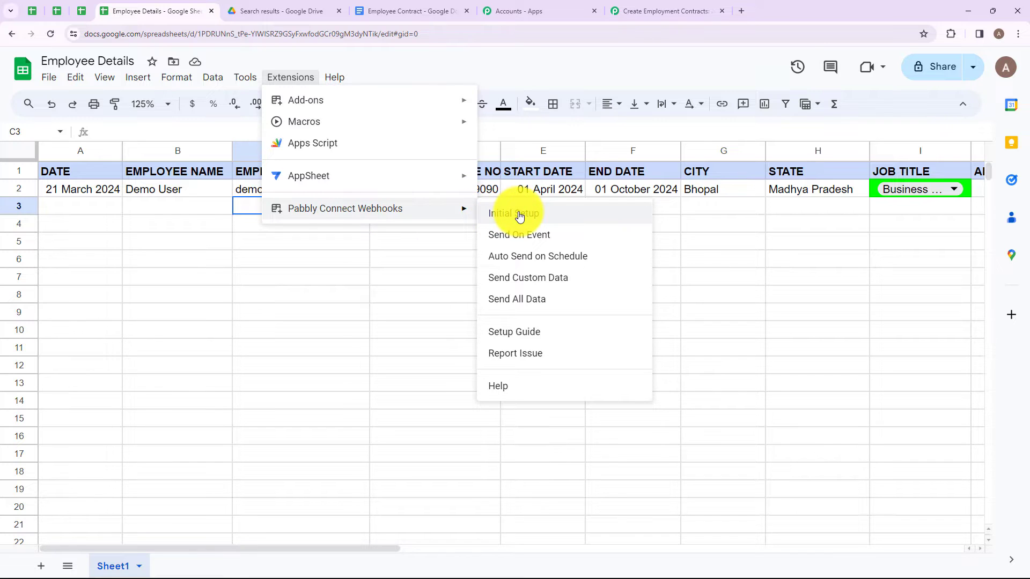
{"action": "left_click", "coordinate": [553, 211]}
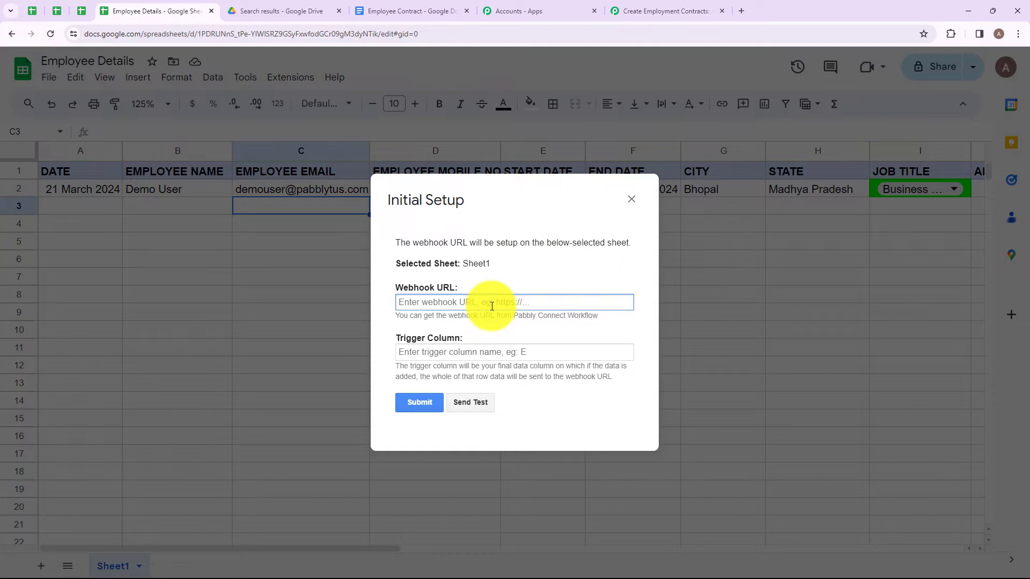
{"action": "key", "text": "ctrl+v"}
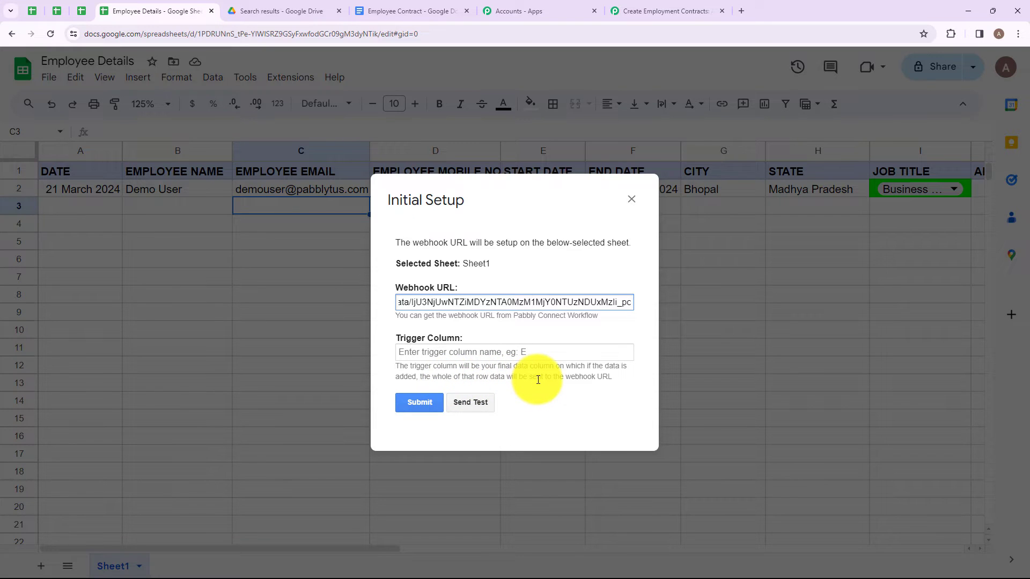
{"action": "left_click", "coordinate": [476, 353]}
{"action": "type", "text": "J"}
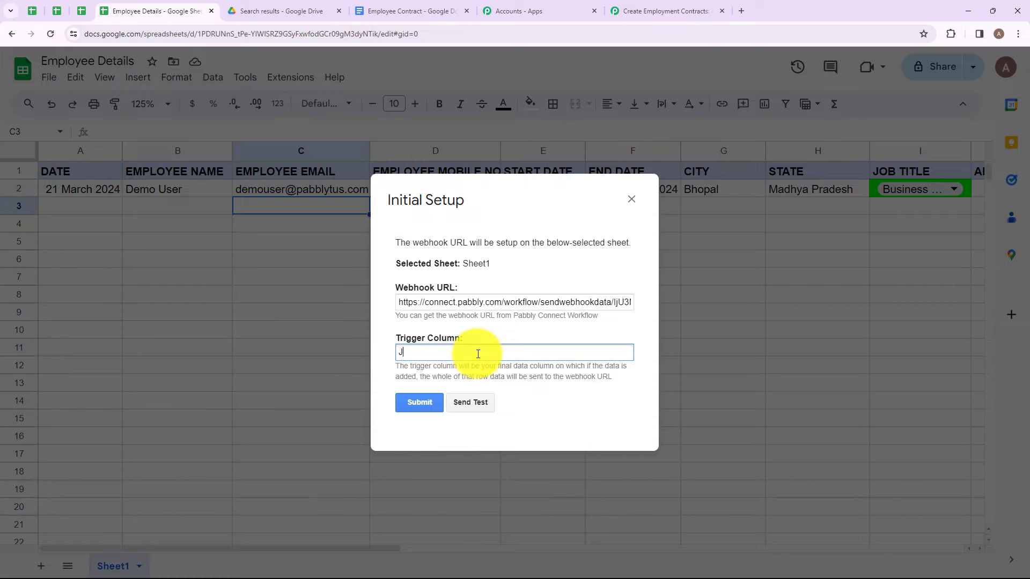
Step: Send test data to the webhook, submit the initial setup and close it
{"action": "left_click", "coordinate": [460, 403]}
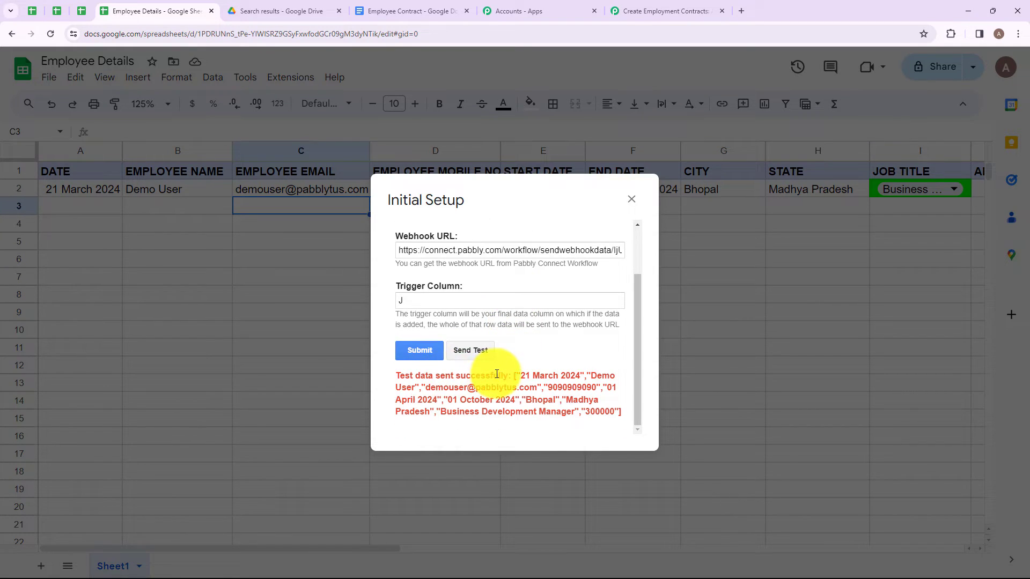
{"action": "left_click", "coordinate": [424, 349]}
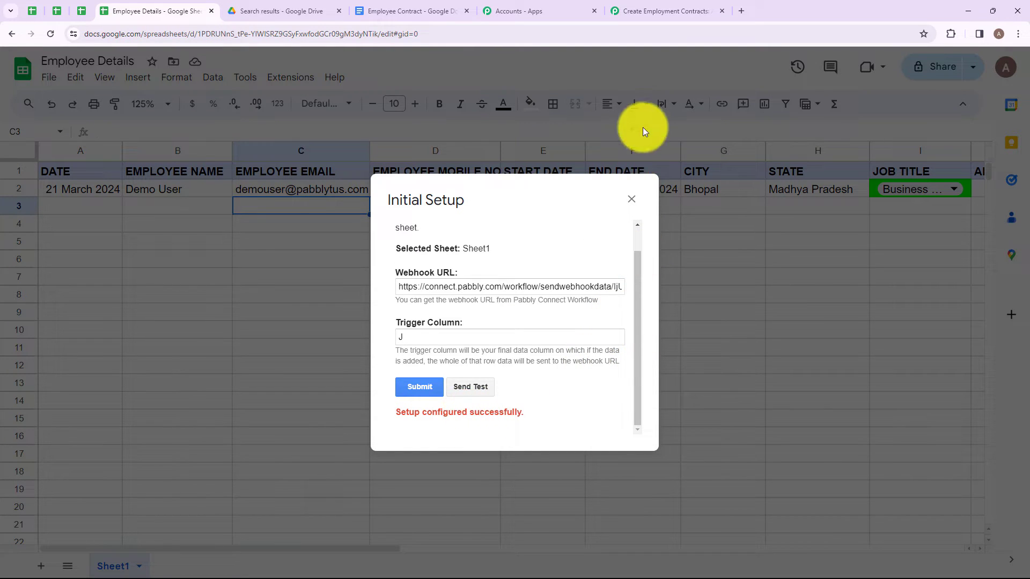
{"action": "left_click", "coordinate": [632, 200]}
Step: Return to the Pabbly Connect workflow and check the received response fields against column J and the employee row in the spreadsheet
{"action": "left_click", "coordinate": [665, 9]}
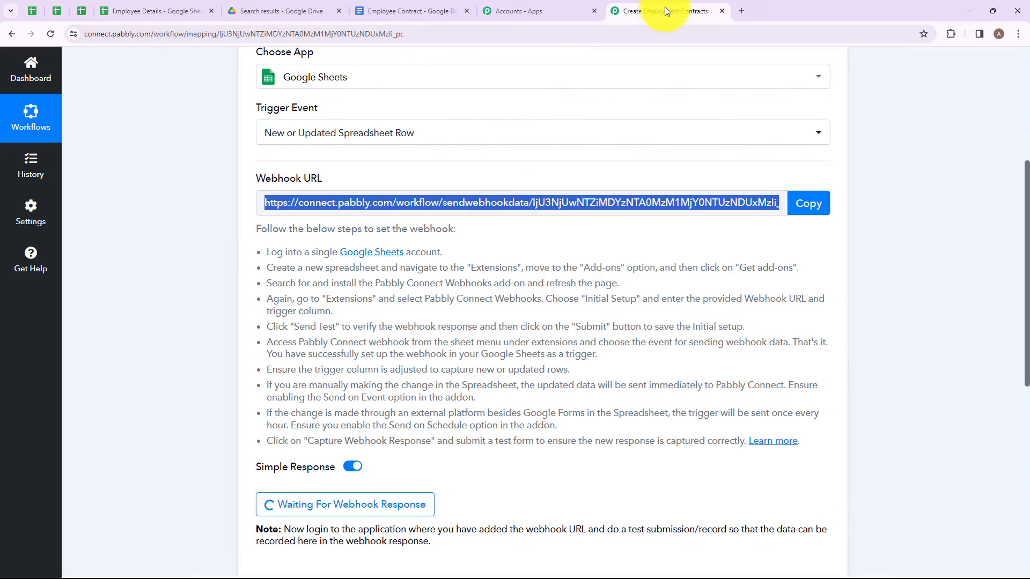
{"action": "scroll", "coordinate": [506, 322], "scroll_direction": "down", "scroll_amount": 3}
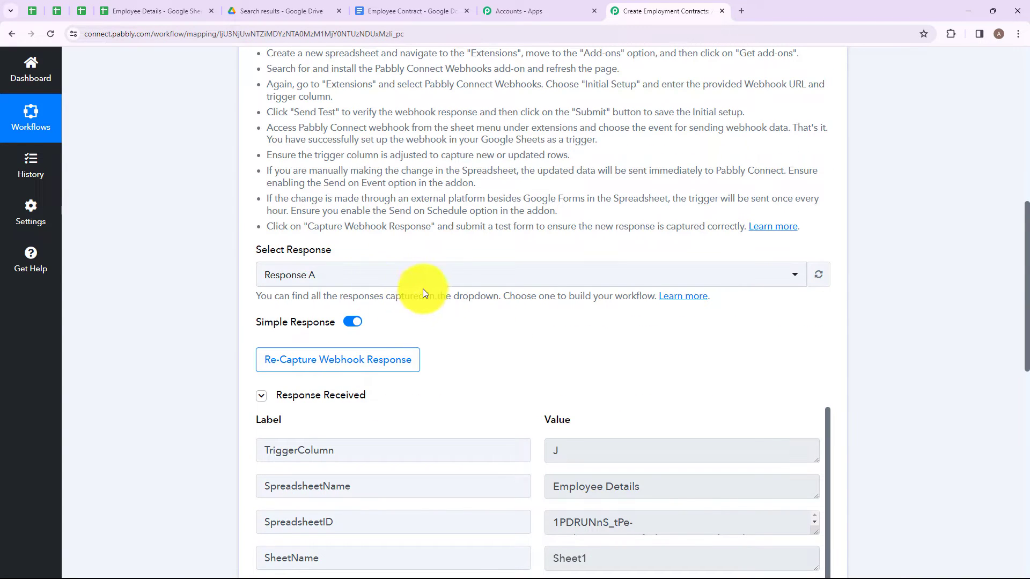
{"action": "scroll", "coordinate": [424, 292], "scroll_direction": "down", "scroll_amount": 4}
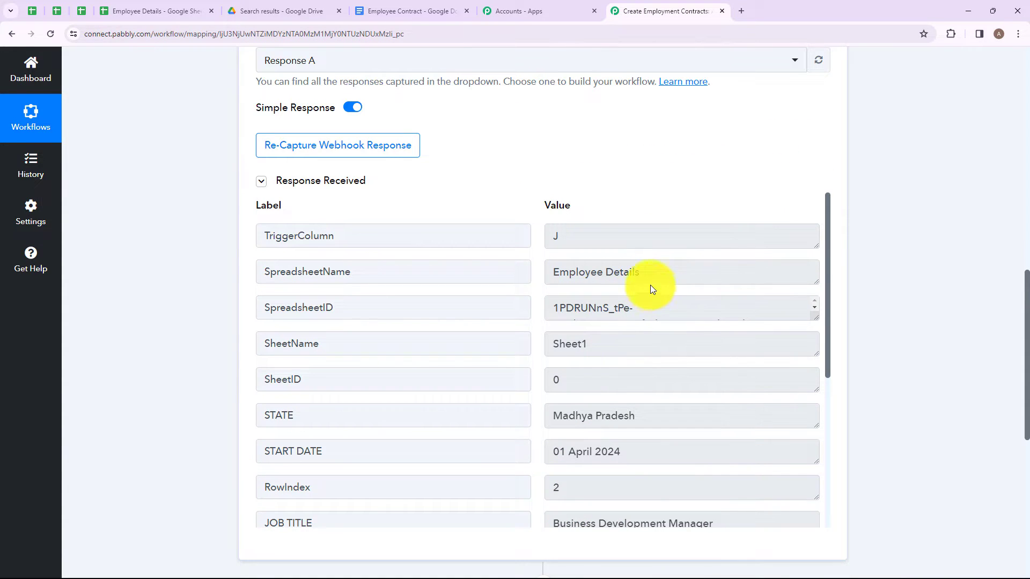
{"action": "scroll", "coordinate": [633, 315], "scroll_direction": "down", "scroll_amount": 5}
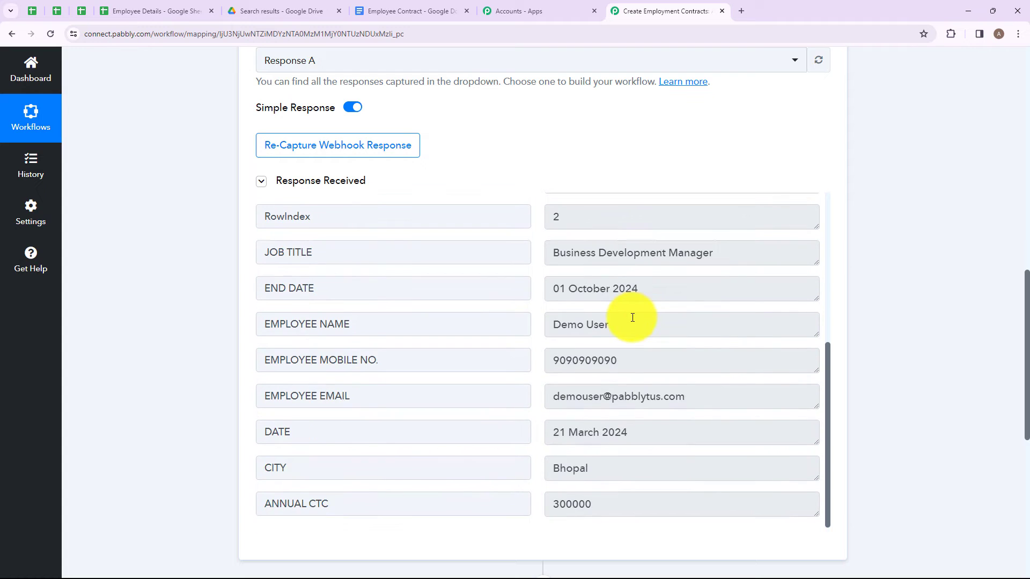
{"action": "scroll", "coordinate": [633, 322], "scroll_direction": "up", "scroll_amount": 5}
{"action": "left_click", "coordinate": [153, 11]}
{"action": "left_click_drag", "start_coordinate": [322, 549], "coordinate": [373, 548]}
{"action": "left_click", "coordinate": [899, 150]}
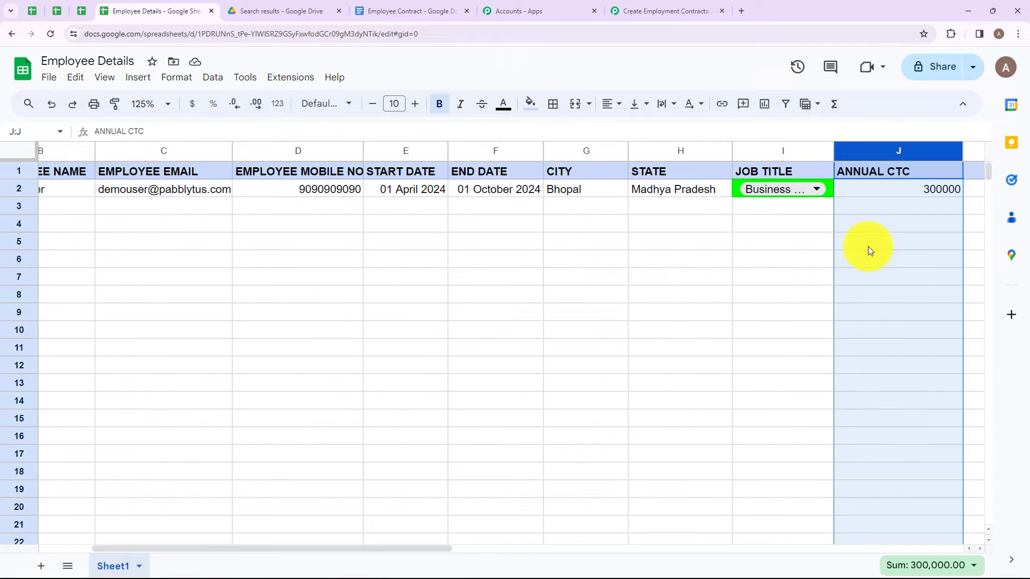
{"action": "left_click", "coordinate": [642, 5]}
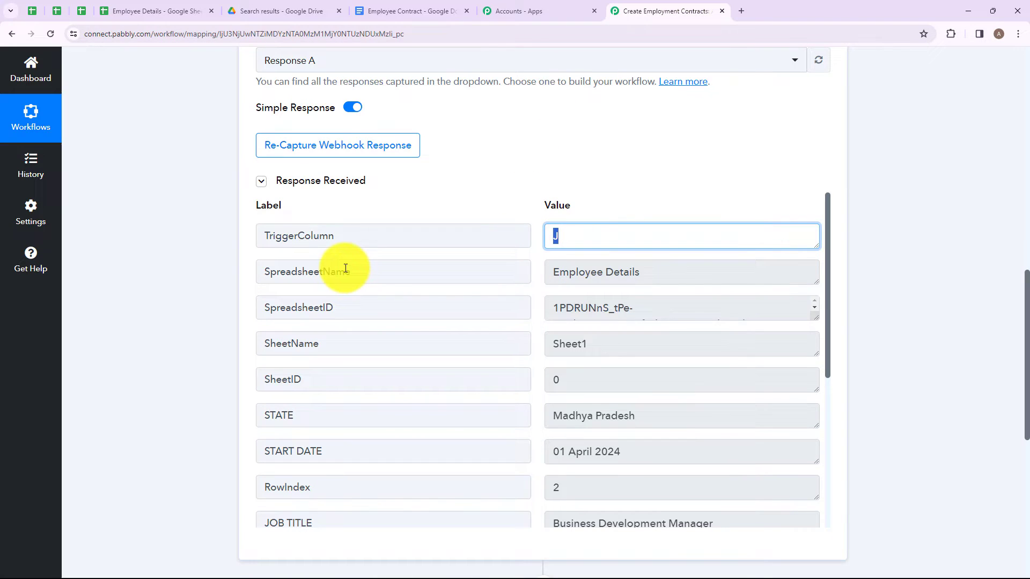
{"action": "left_click", "coordinate": [663, 268]}
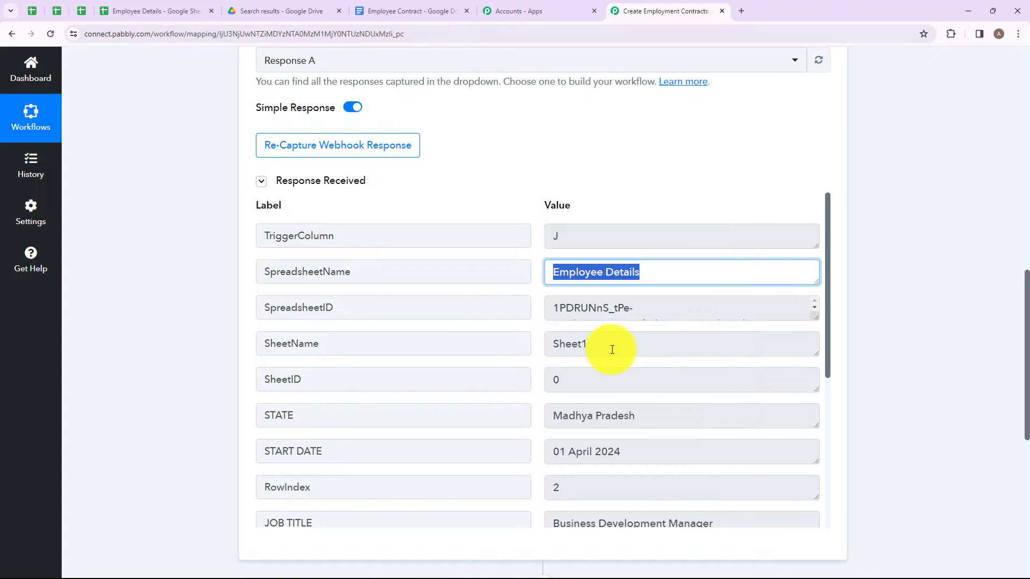
{"action": "scroll", "coordinate": [603, 333], "scroll_direction": "down", "scroll_amount": 5}
{"action": "left_click", "coordinate": [699, 251]}
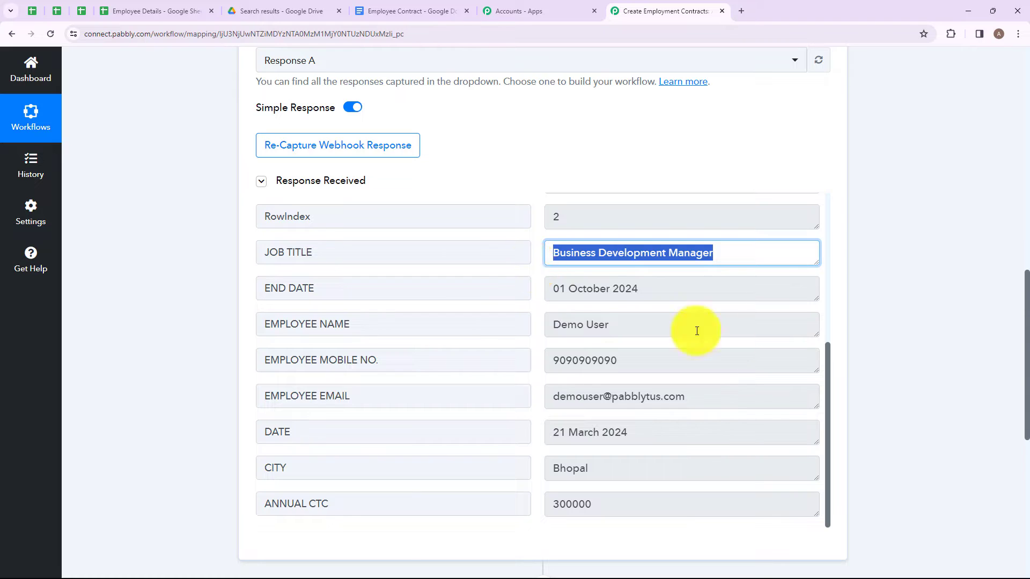
Step: Choose Google Docs as the app for the workflow's second step
{"action": "scroll", "coordinate": [723, 343], "scroll_direction": "down", "scroll_amount": 4}
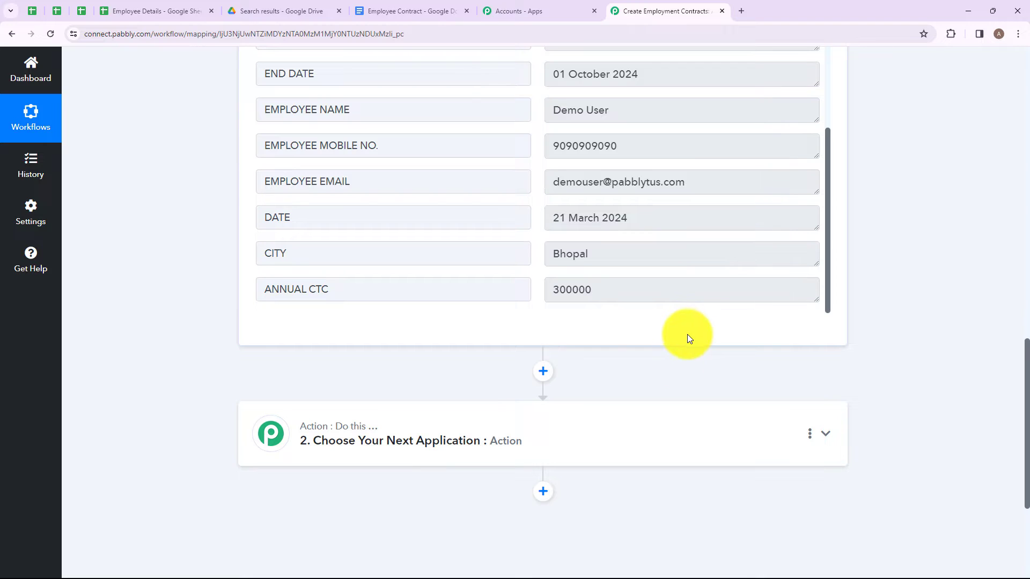
{"action": "left_click", "coordinate": [649, 420]}
{"action": "left_click", "coordinate": [371, 276]}
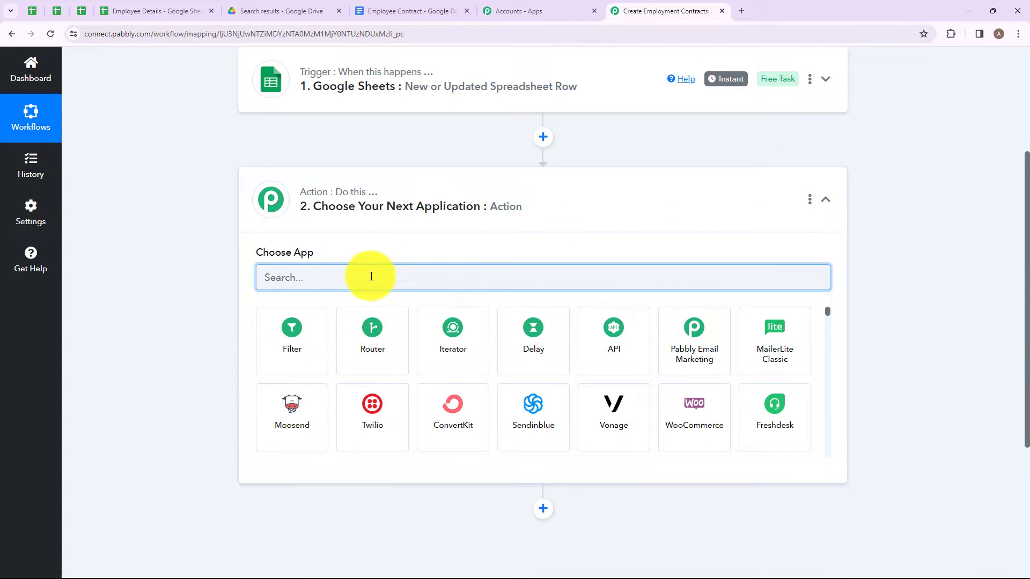
{"action": "type", "text": "Goo"}
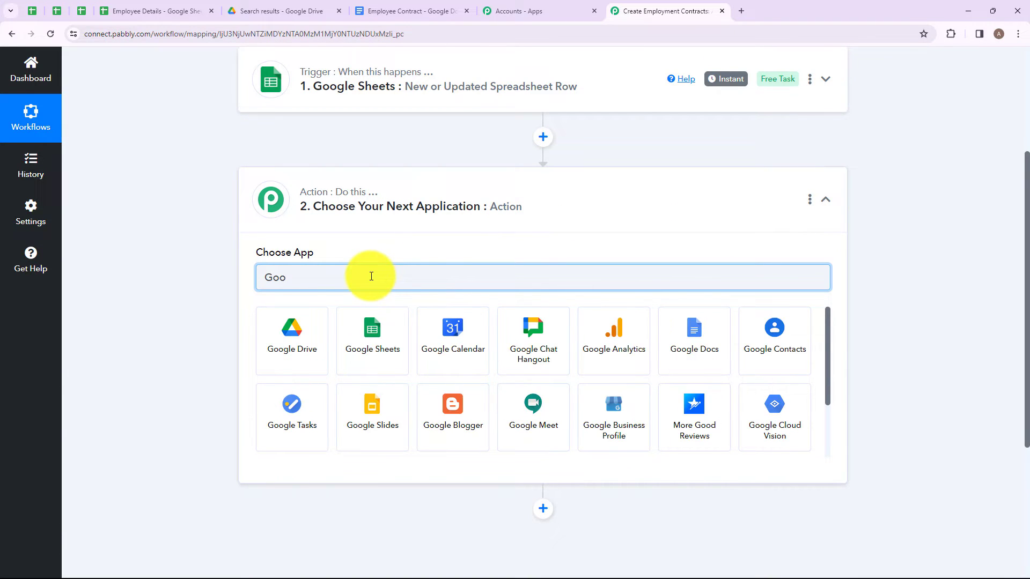
{"action": "left_click", "coordinate": [677, 352]}
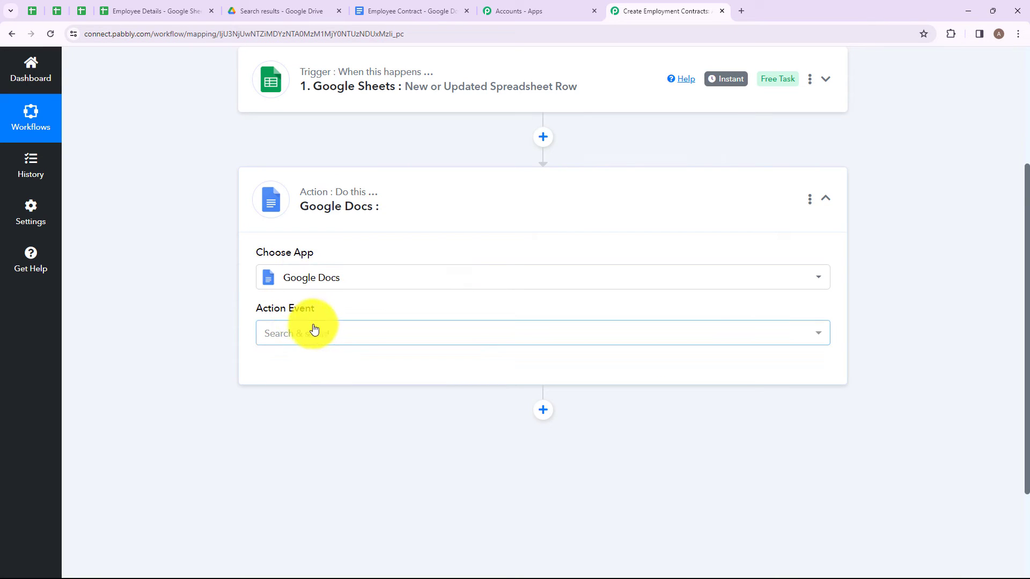
Step: Set the Google Docs action event to Create Document from Template
{"action": "left_click", "coordinate": [358, 333]}
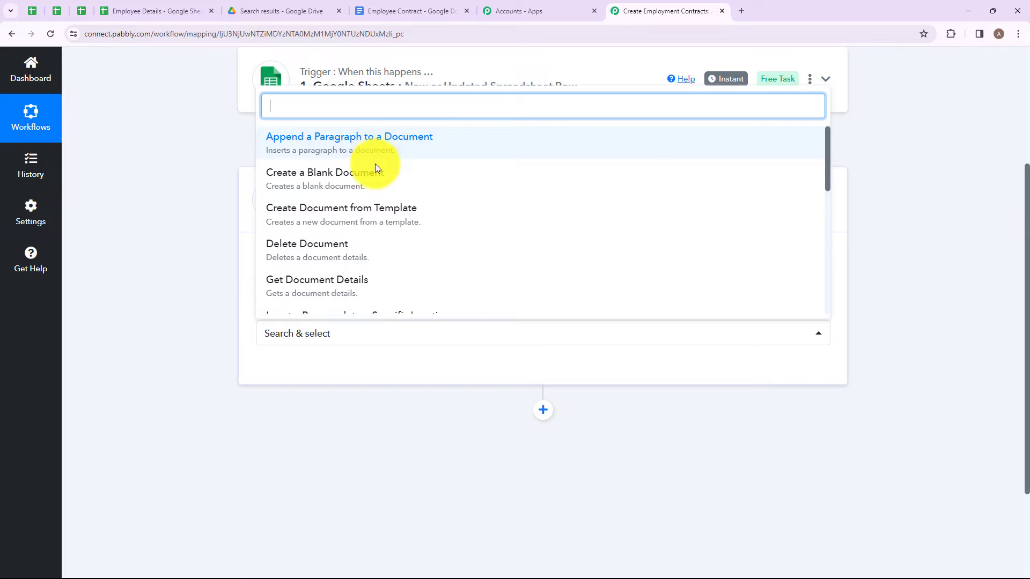
{"action": "scroll", "coordinate": [381, 204], "scroll_direction": "down", "scroll_amount": 5}
{"action": "scroll", "coordinate": [381, 230], "scroll_direction": "down", "scroll_amount": 6}
{"action": "scroll", "coordinate": [368, 353], "scroll_direction": "up", "scroll_amount": 5}
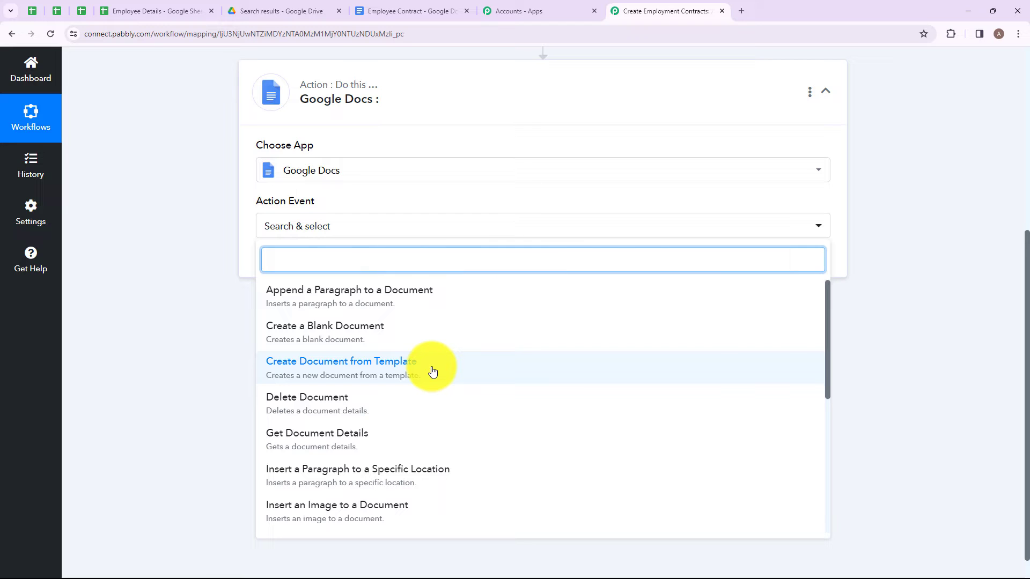
{"action": "left_click", "coordinate": [433, 372]}
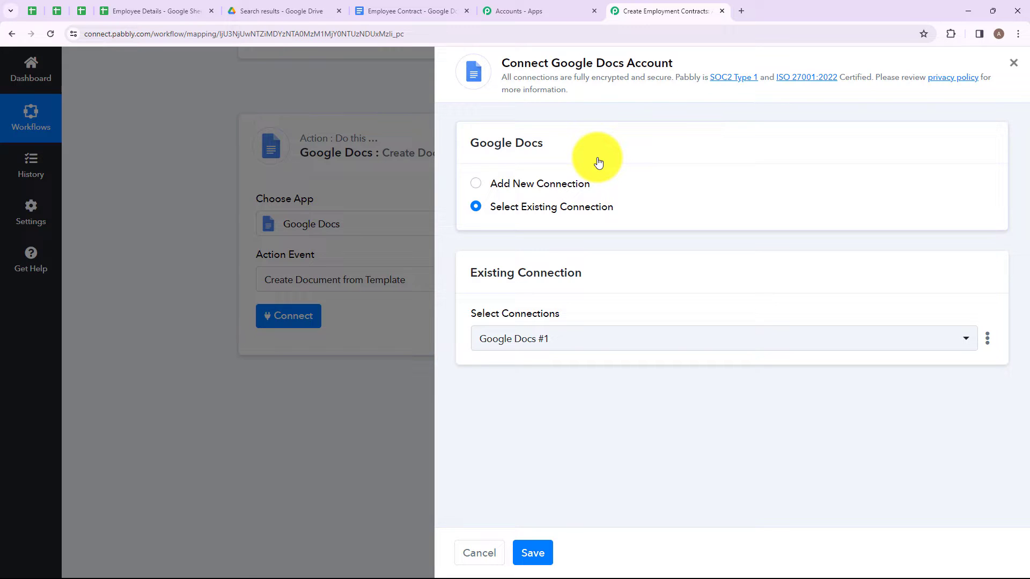
Step: Add a new Google Docs connection by signing in with the Google account and granting Pabbly Connect access
{"action": "left_click", "coordinate": [500, 185]}
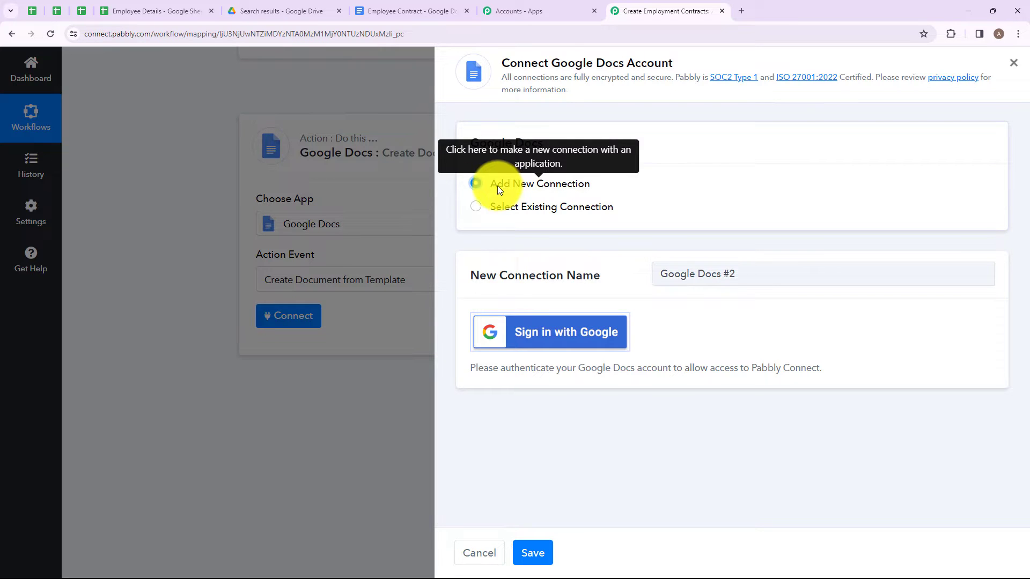
{"action": "left_click", "coordinate": [490, 334]}
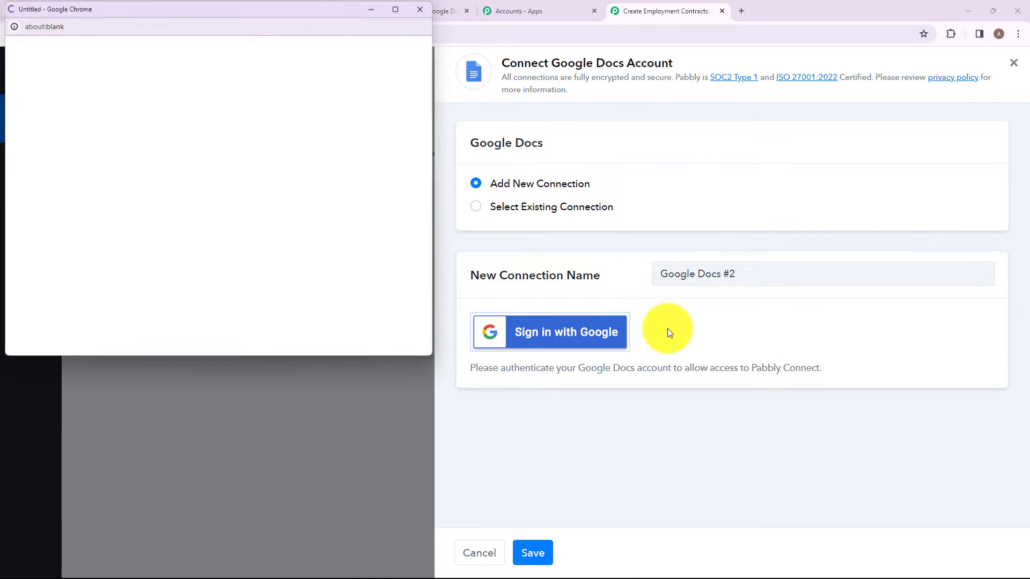
{"action": "left_click", "coordinate": [322, 201]}
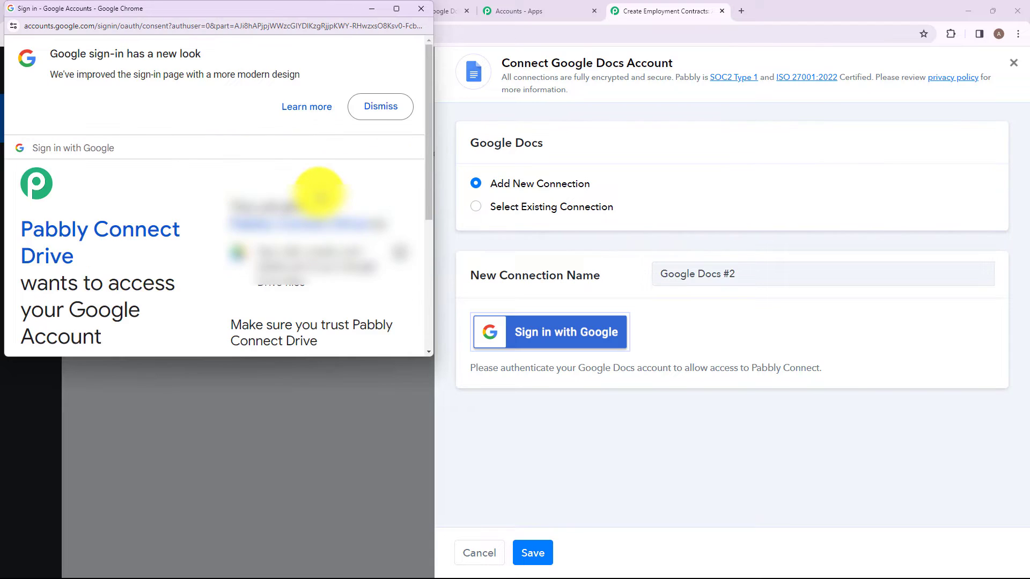
{"action": "scroll", "coordinate": [307, 274], "scroll_direction": "down", "scroll_amount": 4}
{"action": "left_click", "coordinate": [307, 273]}
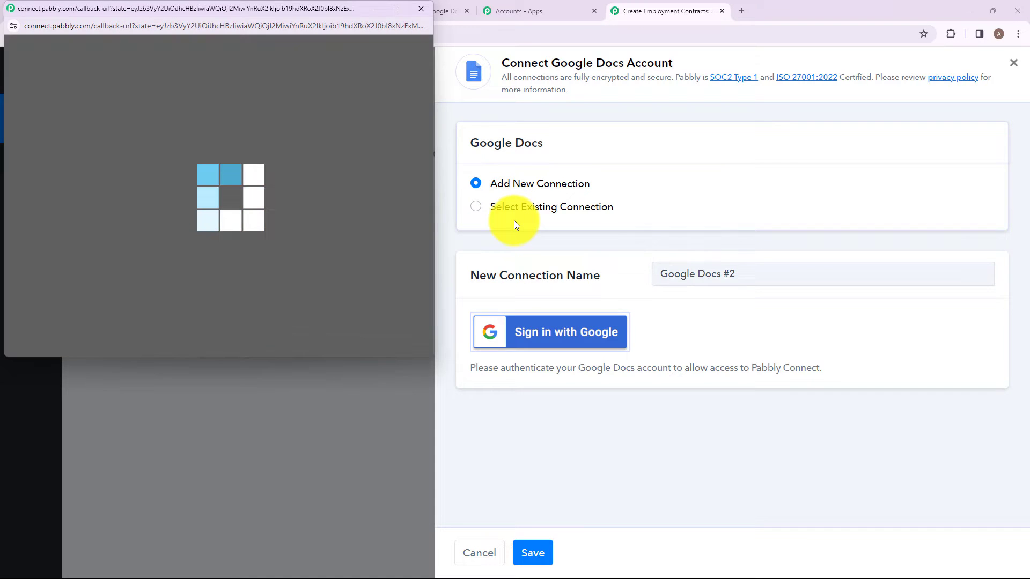
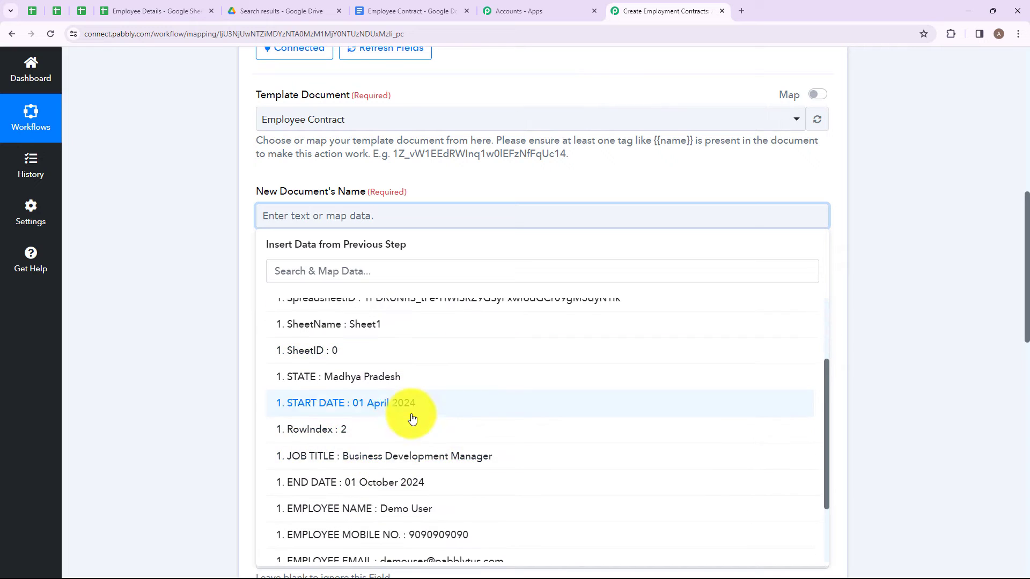
Step: Name the new document with the mapped EMPLOYEE NAME value followed by "Employement Contract"
{"action": "left_click", "coordinate": [404, 456]}
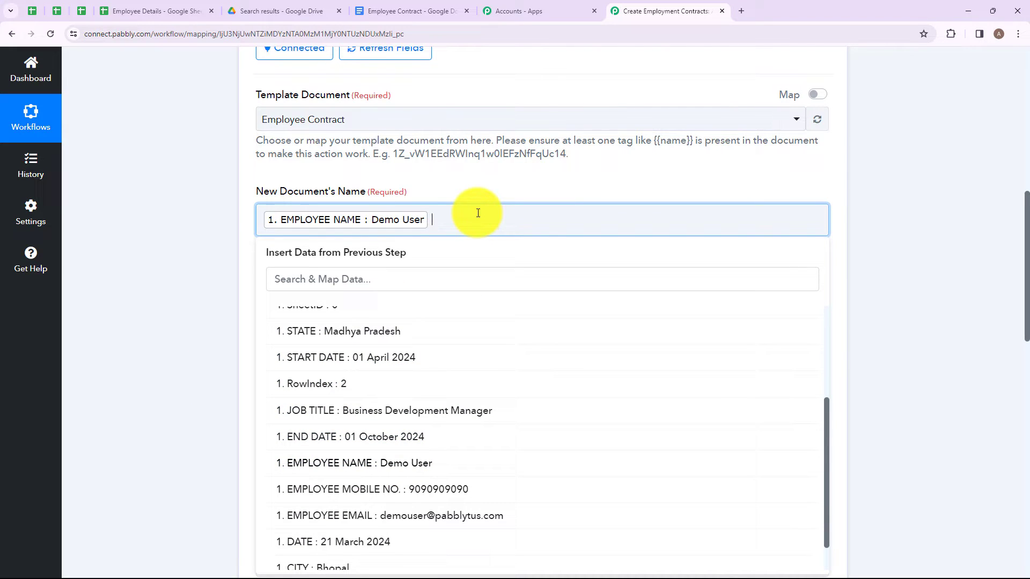
{"action": "type", "text": "Employement Contract"}
{"action": "left_click", "coordinate": [320, 230]}
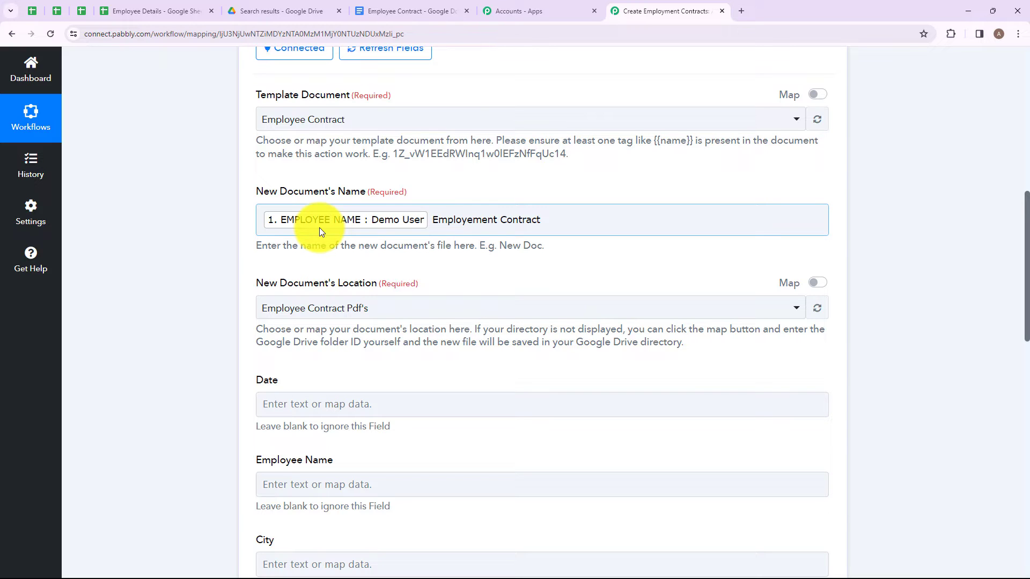
Step: Set the new document's location to Employee Contract, check that folder in Google Drive and return to the workflow
{"action": "scroll", "coordinate": [326, 209], "scroll_direction": "down", "scroll_amount": 2}
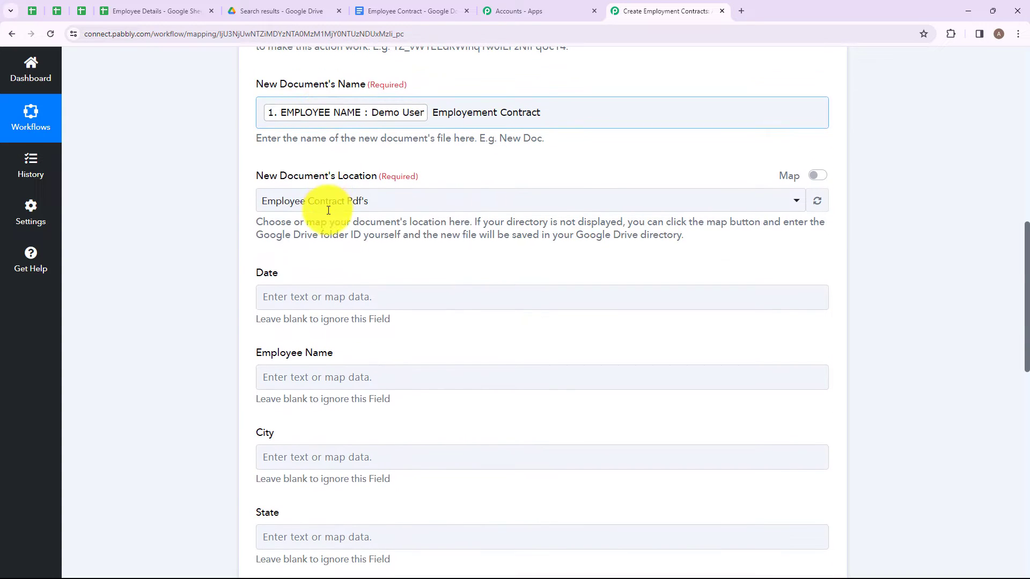
{"action": "left_click", "coordinate": [383, 202]}
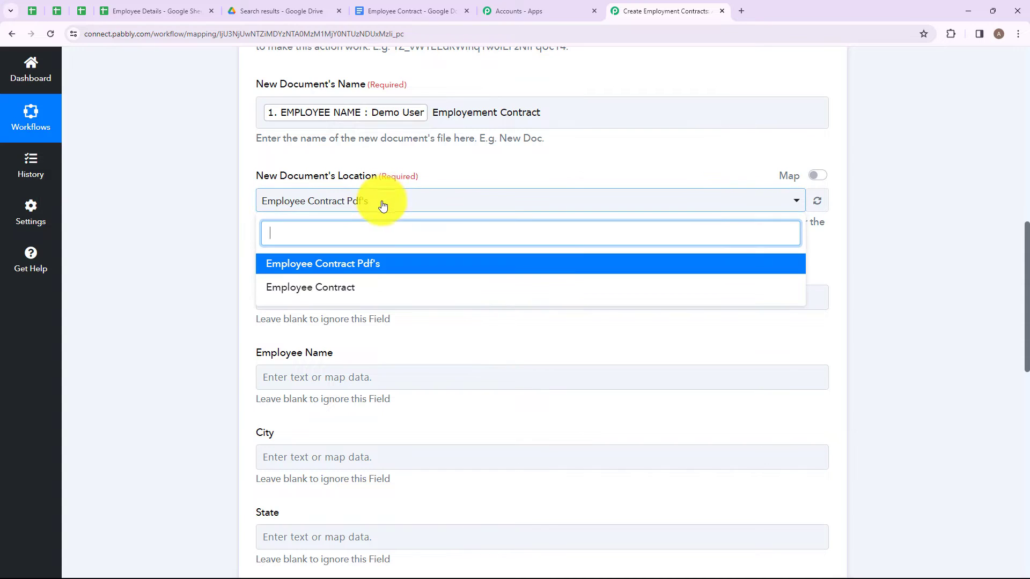
{"action": "left_click", "coordinate": [317, 290]}
{"action": "left_click", "coordinate": [283, 11]}
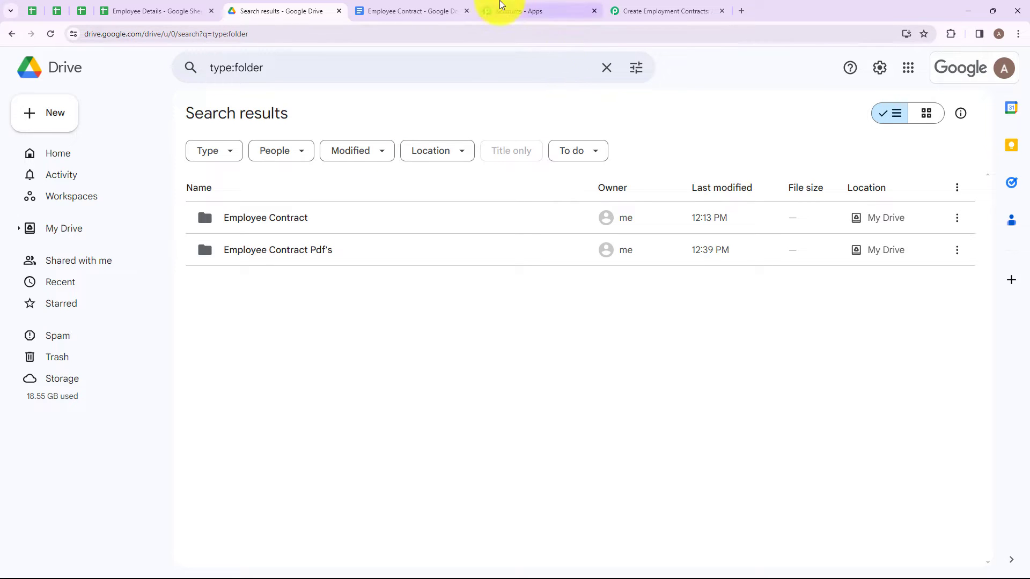
{"action": "left_click", "coordinate": [665, 11]}
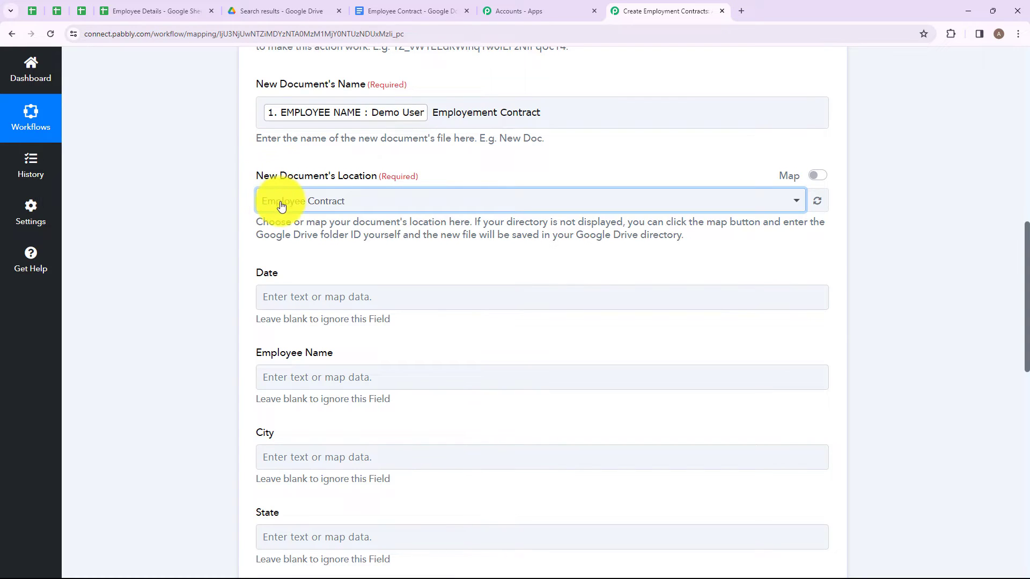
Step: Review the template fields from Date to End Date against the columns of the Employee Details spreadsheet and return to the workflow
{"action": "scroll", "coordinate": [367, 216], "scroll_direction": "down", "scroll_amount": 1}
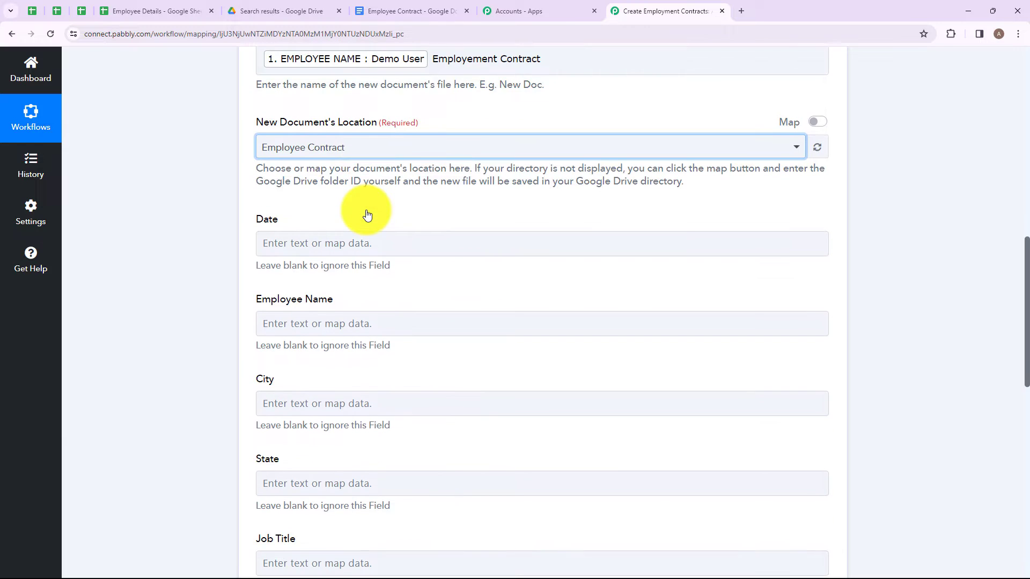
{"action": "scroll", "coordinate": [363, 241], "scroll_direction": "down", "scroll_amount": 7}
{"action": "left_click", "coordinate": [156, 11]}
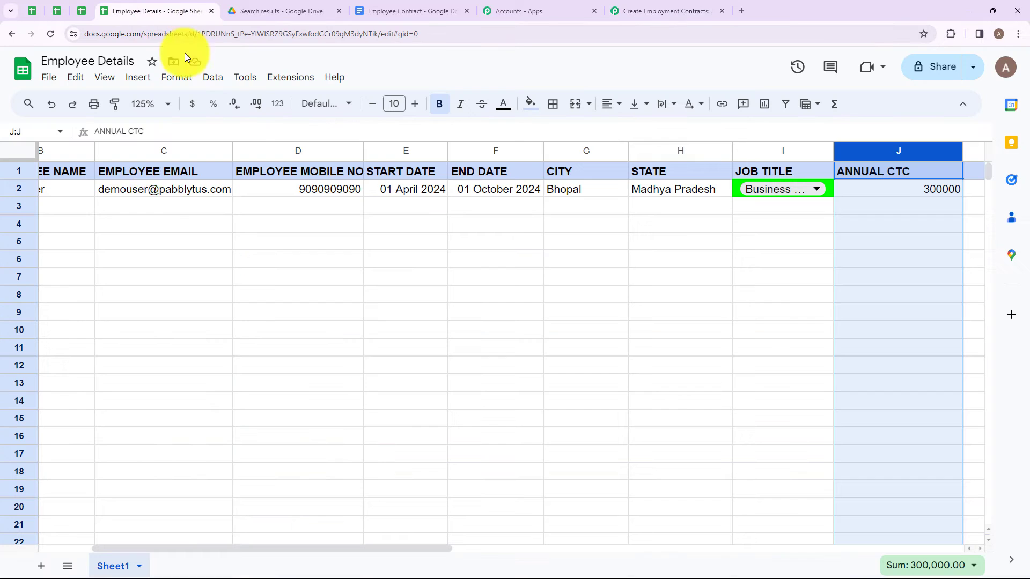
{"action": "left_click", "coordinate": [488, 238]}
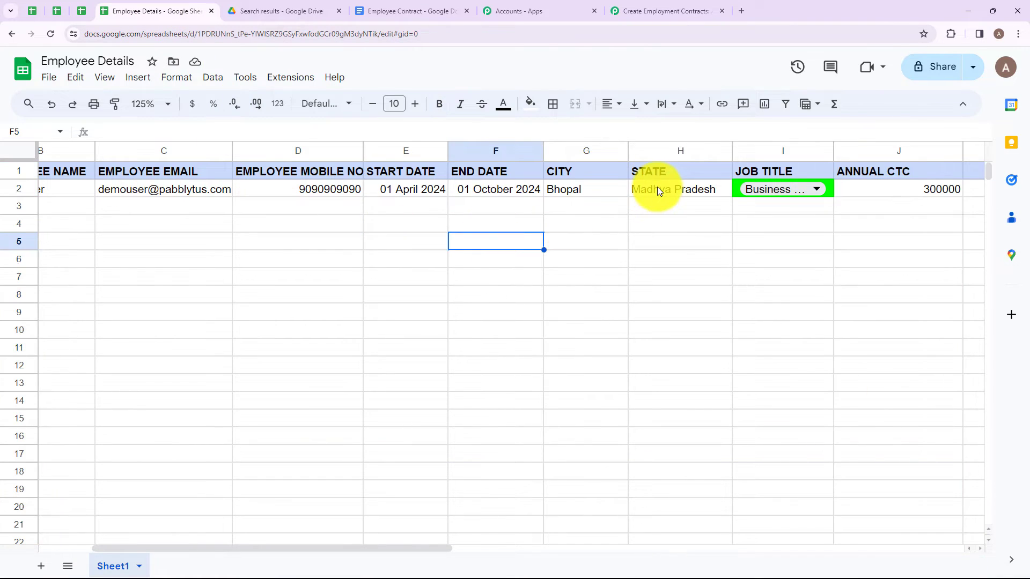
{"action": "left_click", "coordinate": [642, 7]}
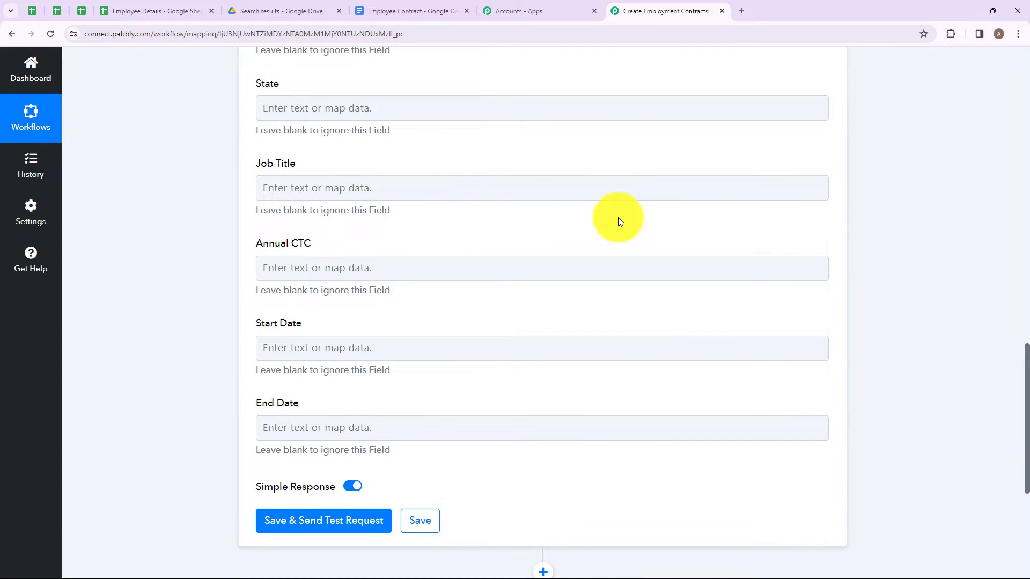
Step: Map the template's Date field to the DATE value from the Google Sheets trigger
{"action": "scroll", "coordinate": [618, 217], "scroll_direction": "up", "scroll_amount": 6}
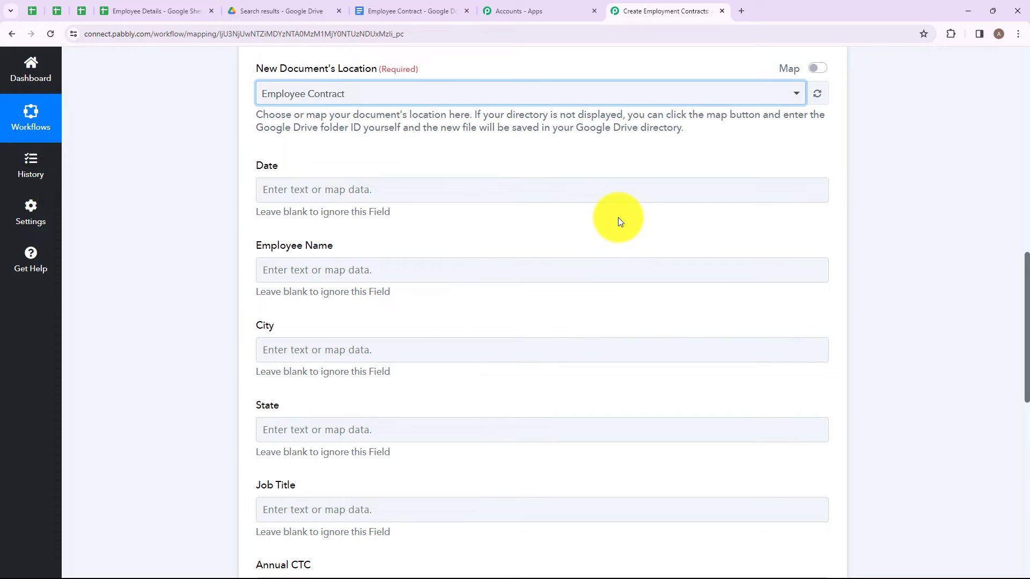
{"action": "key", "text": "Tab"}
{"action": "left_click", "coordinate": [307, 192]}
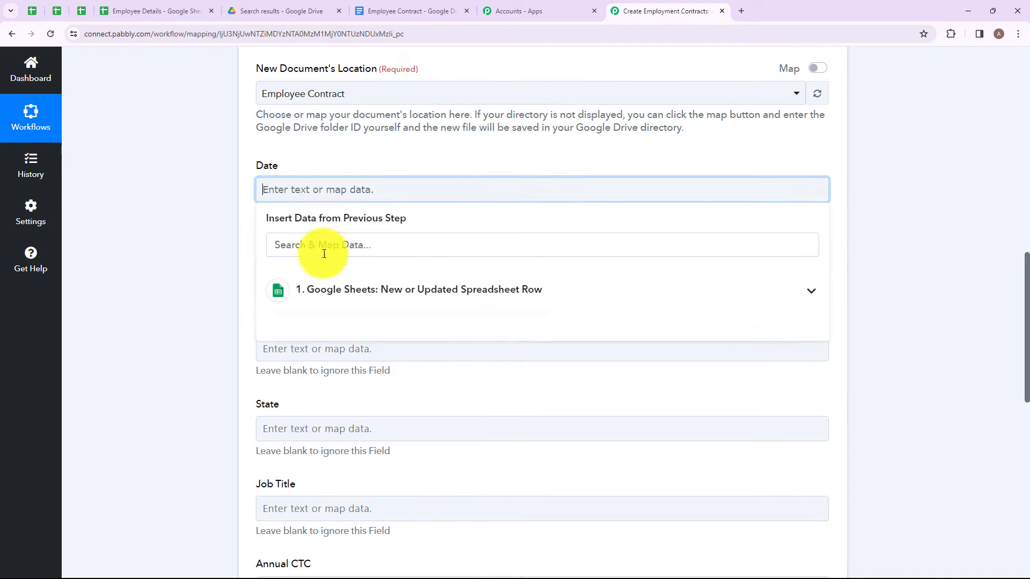
{"action": "left_click", "coordinate": [333, 289]}
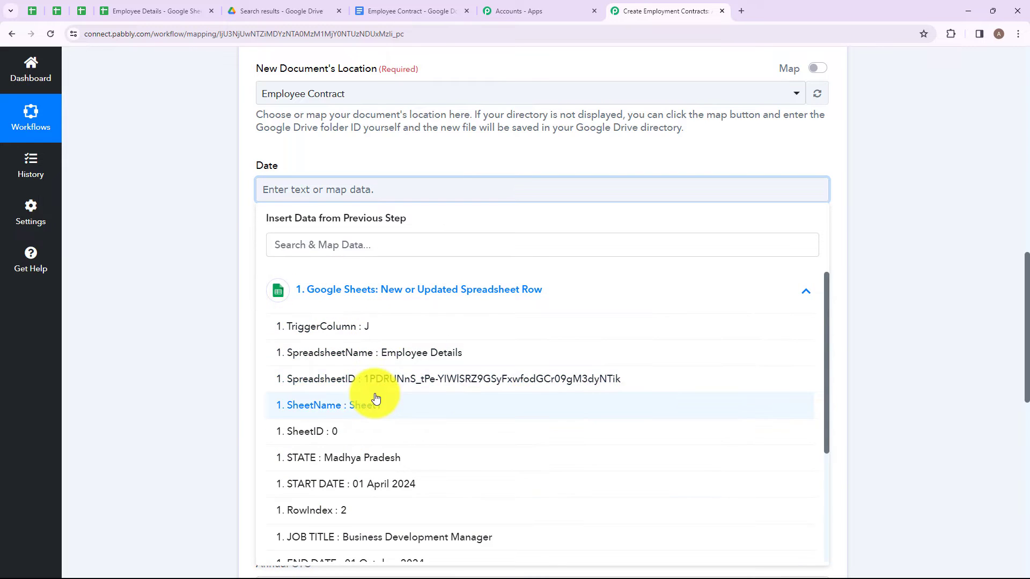
{"action": "scroll", "coordinate": [375, 395], "scroll_direction": "down", "scroll_amount": 3}
{"action": "left_click", "coordinate": [322, 534]}
{"action": "left_click", "coordinate": [223, 409]}
Step: Map the Employee Name and City fields to the trigger's EMPLOYEE NAME and CITY values
{"action": "left_click", "coordinate": [396, 279]}
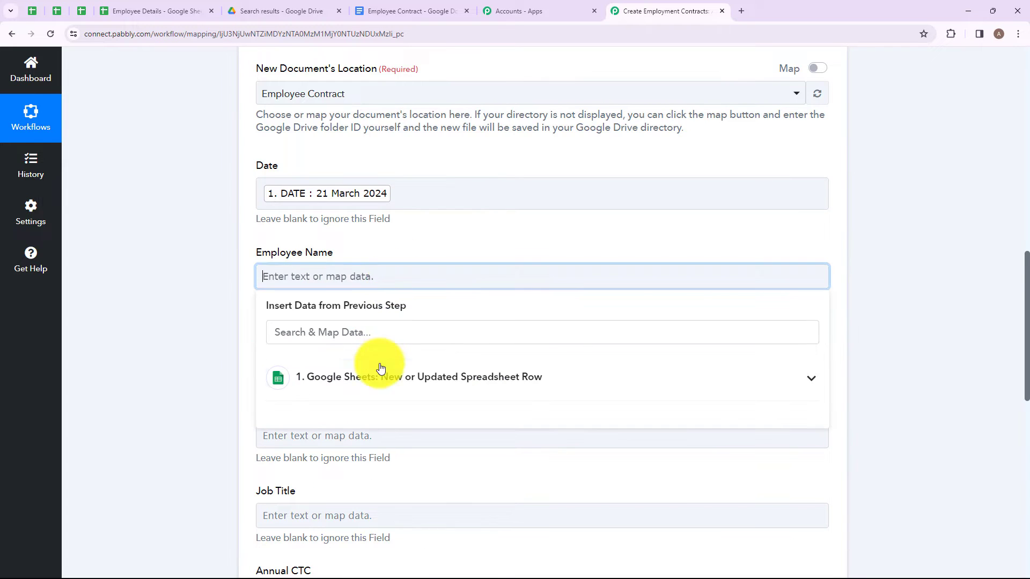
{"action": "left_click", "coordinate": [384, 375]}
{"action": "scroll", "coordinate": [408, 450], "scroll_direction": "down", "scroll_amount": 3}
{"action": "scroll", "coordinate": [409, 454], "scroll_direction": "down", "scroll_amount": 2}
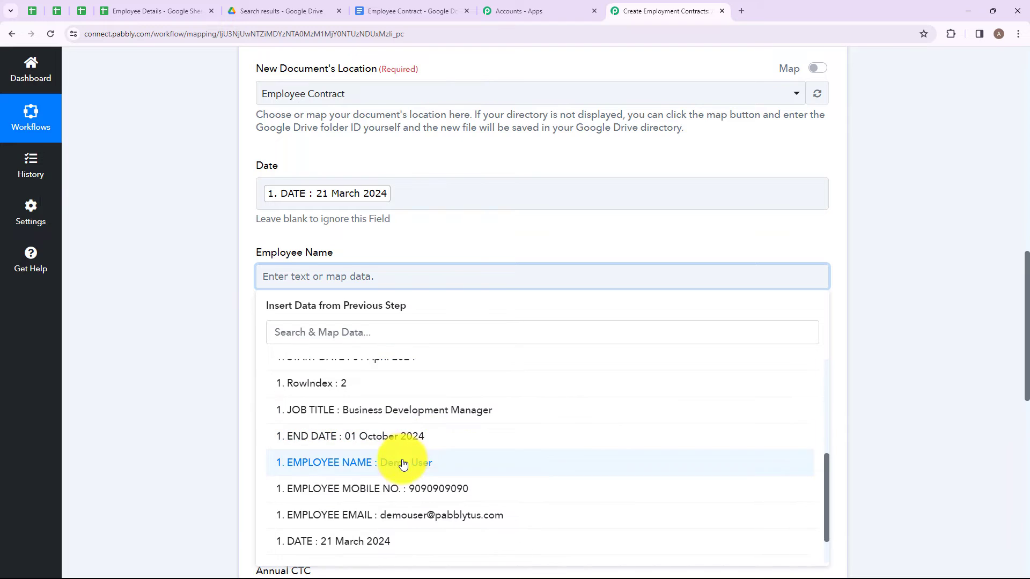
{"action": "left_click", "coordinate": [403, 459]}
{"action": "left_click", "coordinate": [184, 386]}
{"action": "left_click", "coordinate": [326, 363]}
{"action": "left_click", "coordinate": [333, 461]}
{"action": "scroll", "coordinate": [343, 445], "scroll_direction": "down", "scroll_amount": 6}
{"action": "left_click", "coordinate": [358, 523]}
Step: Map the State and Job Title fields to the trigger's STATE and JOB TITLE values
{"action": "left_click", "coordinate": [375, 289]}
{"action": "left_click", "coordinate": [300, 410]}
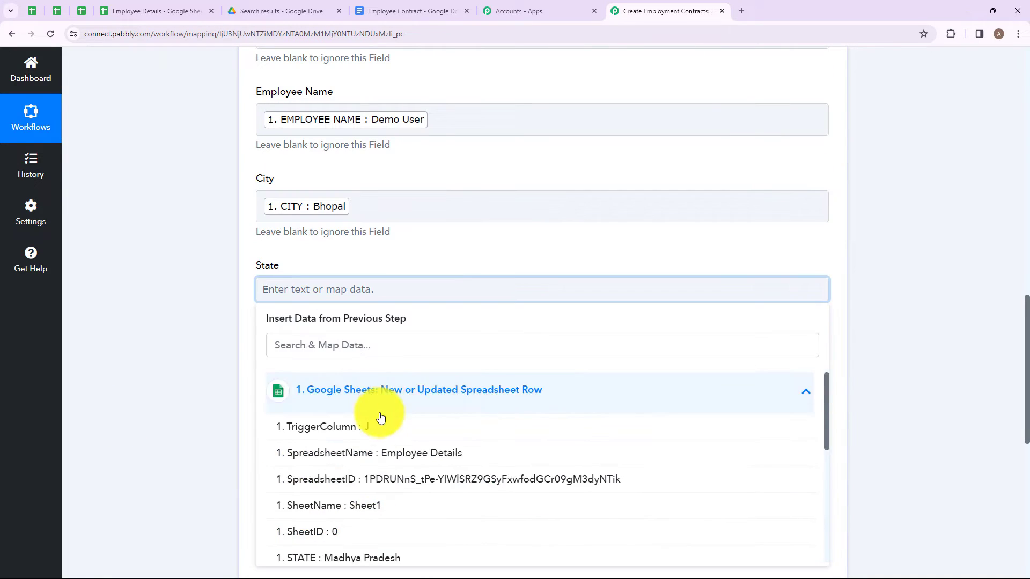
{"action": "left_click", "coordinate": [343, 555]}
{"action": "left_click", "coordinate": [370, 375]}
{"action": "left_click", "coordinate": [361, 476]}
{"action": "scroll", "coordinate": [363, 473], "scroll_direction": "down", "scroll_amount": 3}
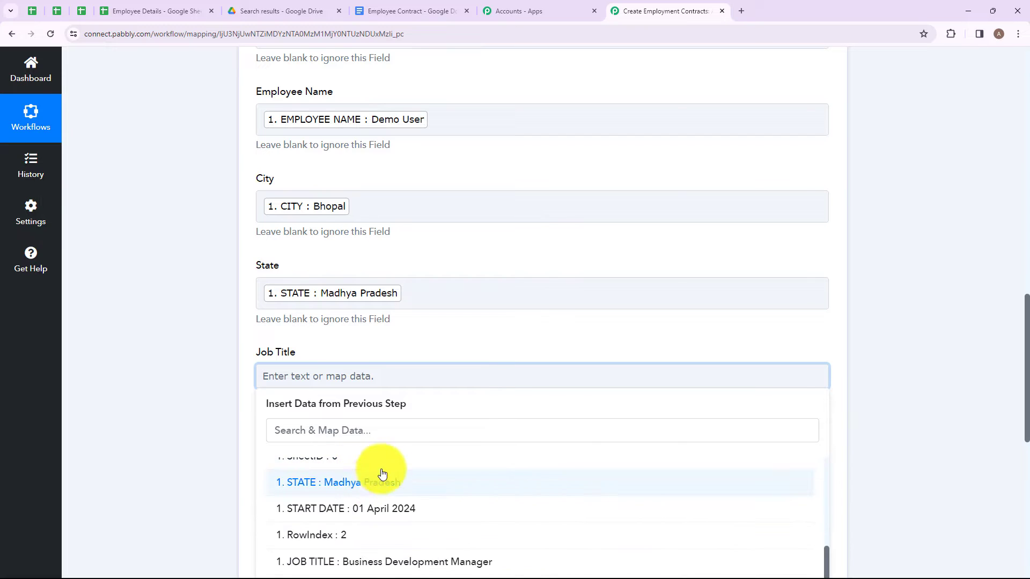
{"action": "left_click", "coordinate": [376, 563]}
Step: Map the Annual CTC field to the trigger's ANNUAL CTC value
{"action": "scroll", "coordinate": [267, 322], "scroll_direction": "down", "scroll_amount": 4}
{"action": "left_click", "coordinate": [319, 250]}
{"action": "left_click", "coordinate": [327, 350]}
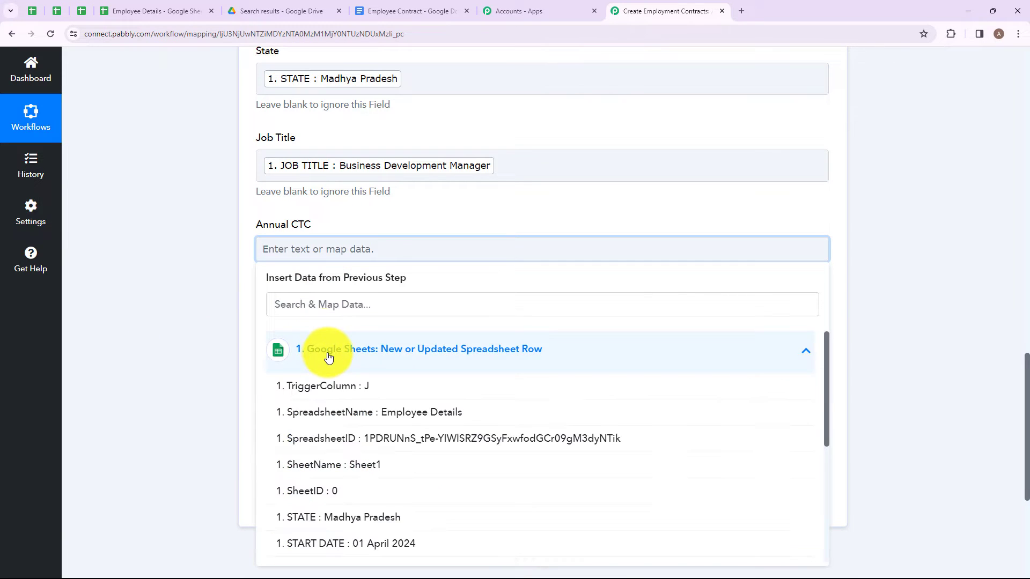
{"action": "scroll", "coordinate": [369, 471], "scroll_direction": "down", "scroll_amount": 5}
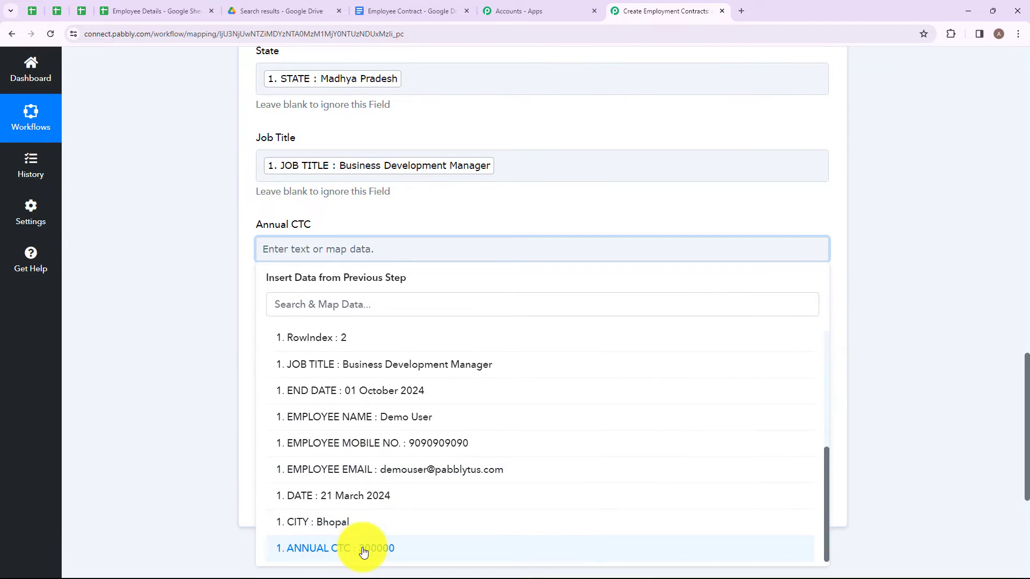
{"action": "left_click", "coordinate": [368, 553]}
Step: Map the Start Date and End Date fields to the trigger's START DATE and END DATE values
{"action": "left_click", "coordinate": [346, 336]}
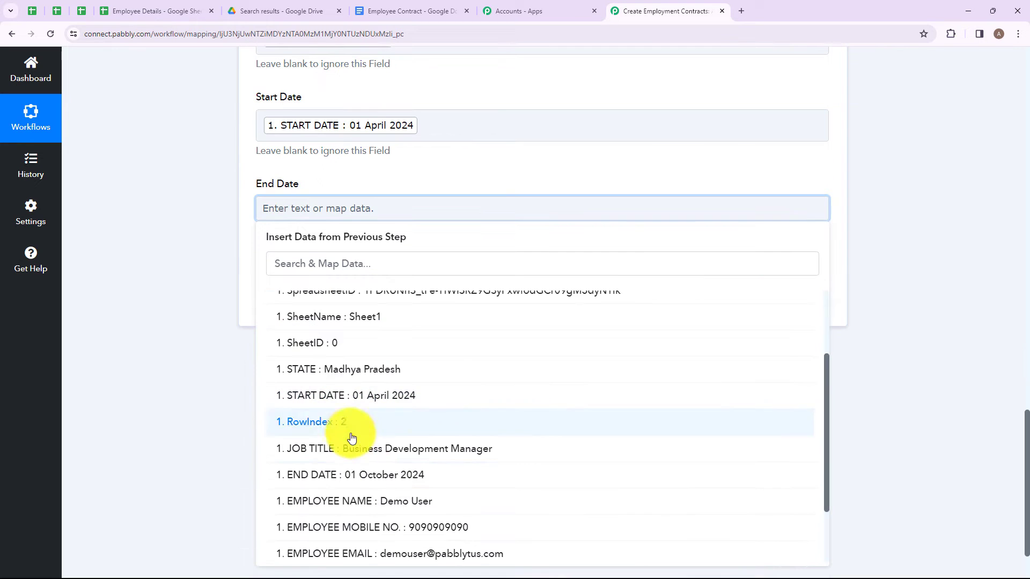
{"action": "left_click", "coordinate": [363, 470]}
{"action": "left_click", "coordinate": [227, 404]}
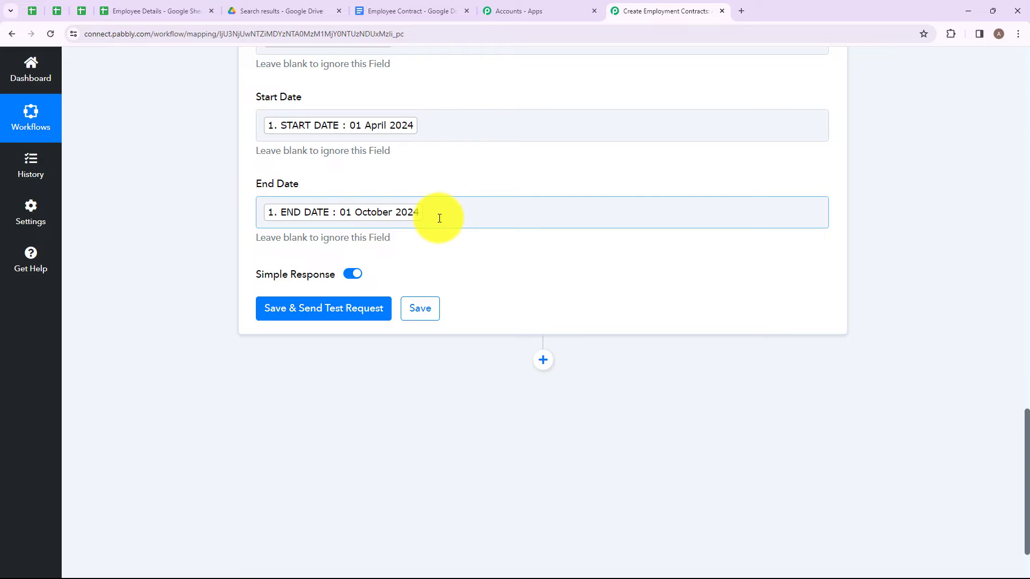
Step: Save the Google Docs action, send a test request and look through the received response
{"action": "left_click", "coordinate": [338, 308]}
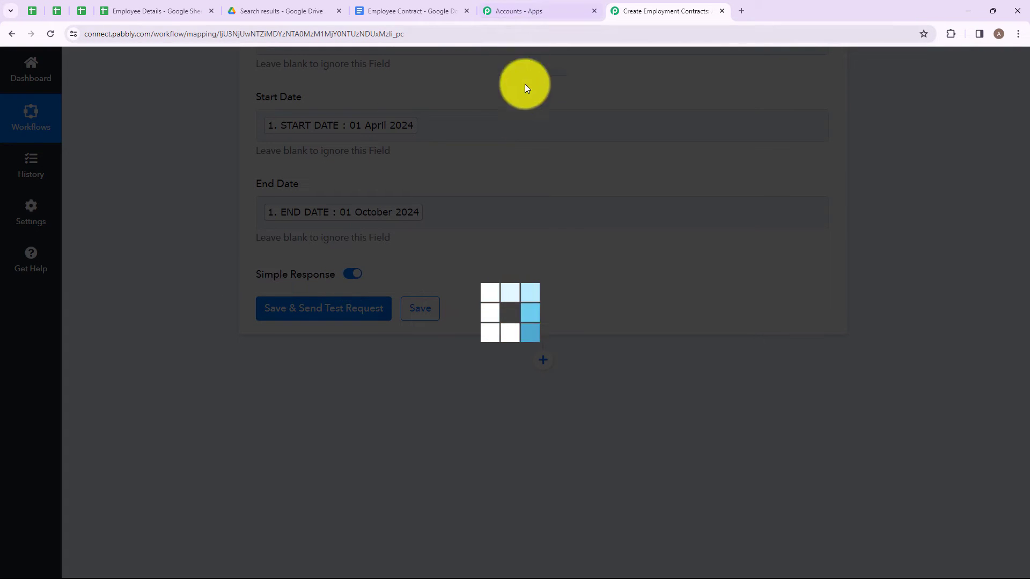
{"action": "scroll", "coordinate": [590, 304], "scroll_direction": "down", "scroll_amount": 3}
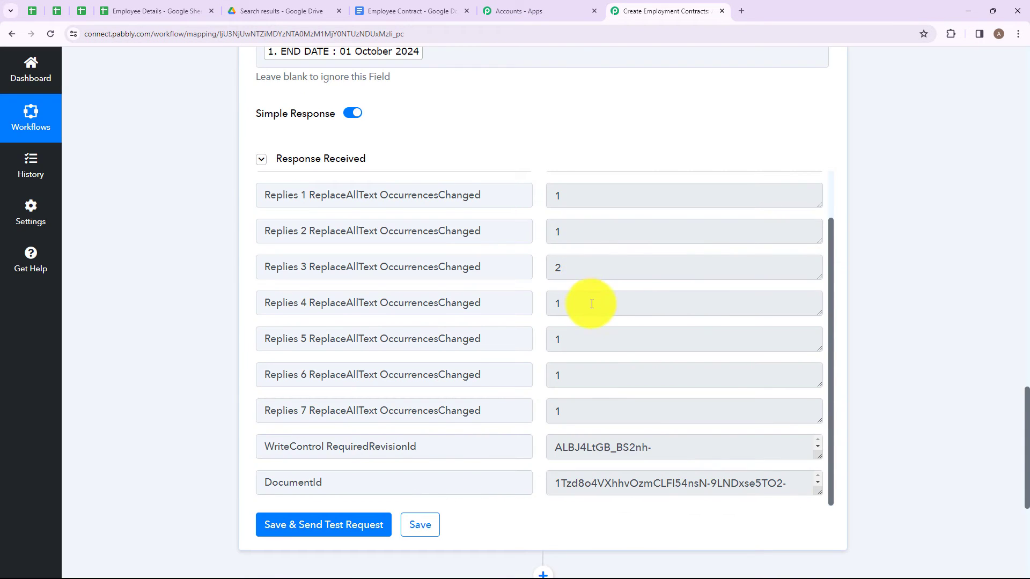
Step: Look over the mapped contract fields, switch to Google Drive and open the Employee Contract folder
{"action": "scroll", "coordinate": [605, 340], "scroll_direction": "down", "scroll_amount": 3}
{"action": "scroll", "coordinate": [517, 202], "scroll_direction": "up", "scroll_amount": 3}
{"action": "scroll", "coordinate": [488, 177], "scroll_direction": "up", "scroll_amount": 3}
{"action": "scroll", "coordinate": [491, 336], "scroll_direction": "up", "scroll_amount": 6}
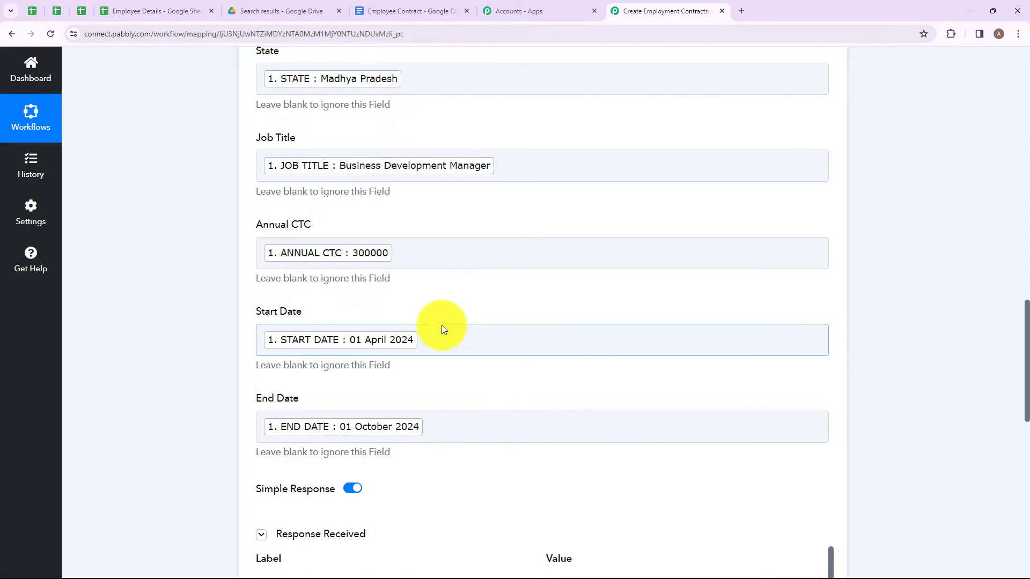
{"action": "scroll", "coordinate": [497, 198], "scroll_direction": "up", "scroll_amount": 6}
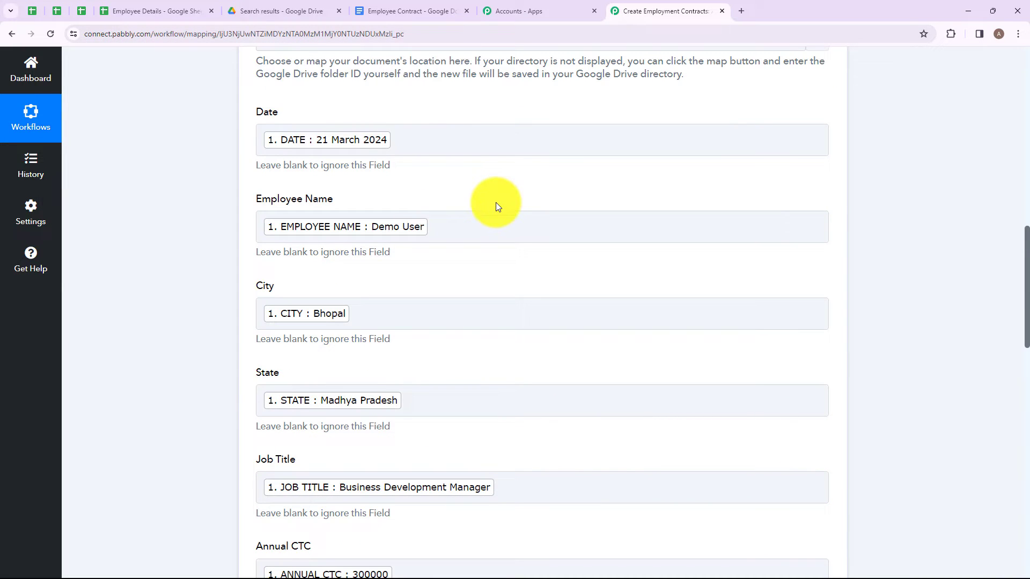
{"action": "left_click", "coordinate": [278, 7]}
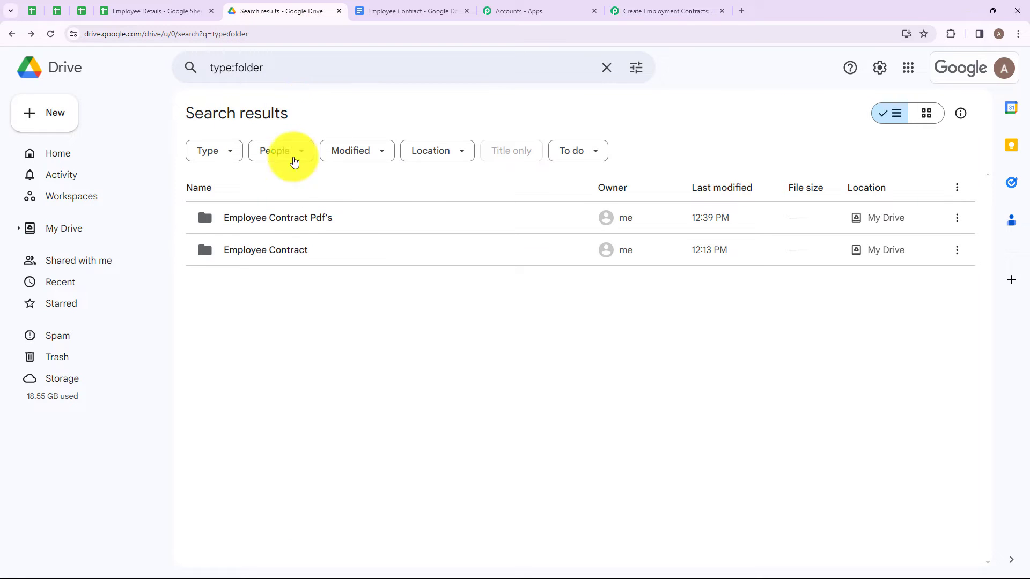
{"action": "left_click", "coordinate": [257, 253]}
{"action": "double_click", "coordinate": [264, 252]}
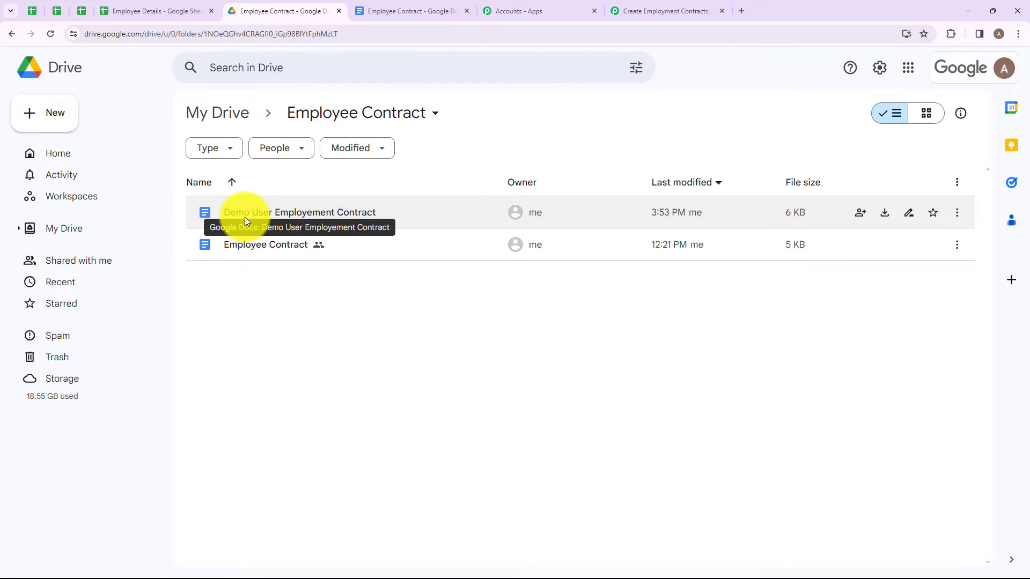
Step: Check the New Document's Name setting in the workflow and open the Demo User Employement Contract document from Drive
{"action": "left_click", "coordinate": [641, 6]}
{"action": "scroll", "coordinate": [468, 194], "scroll_direction": "up", "scroll_amount": 10}
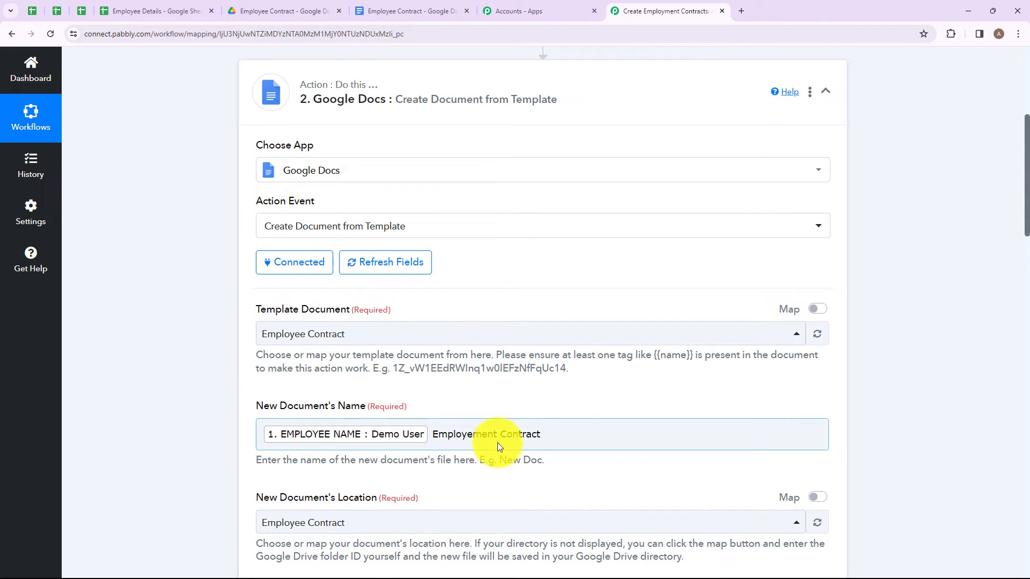
{"action": "left_click", "coordinate": [271, 11]}
{"action": "left_click", "coordinate": [325, 214]}
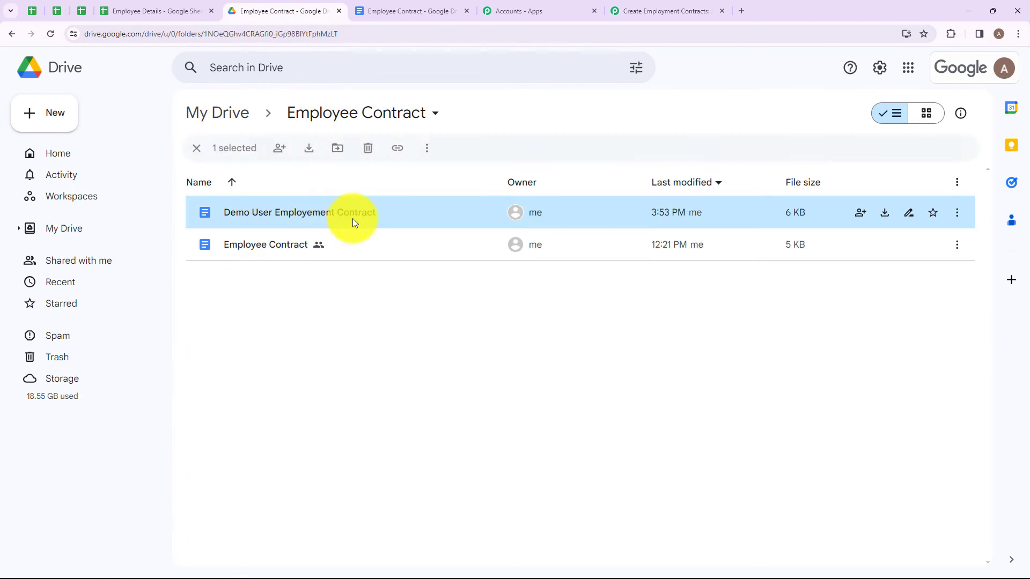
{"action": "double_click", "coordinate": [333, 214]}
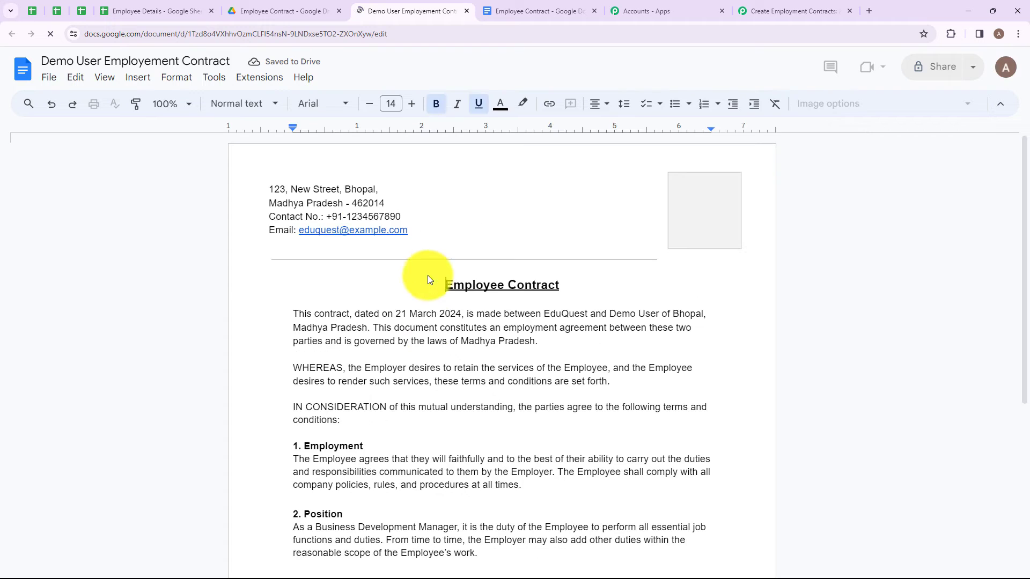
Step: Compare the date and employee name in the generated contract with the placeholders in the Employee Contract template
{"action": "left_click_drag", "start_coordinate": [395, 314], "coordinate": [461, 314]}
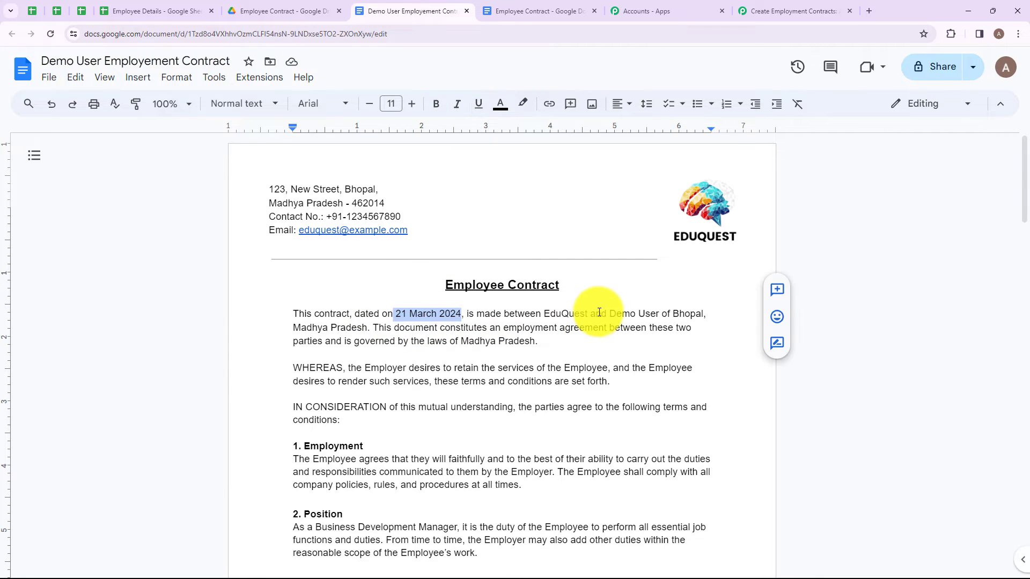
{"action": "left_click_drag", "start_coordinate": [609, 314], "coordinate": [653, 316]}
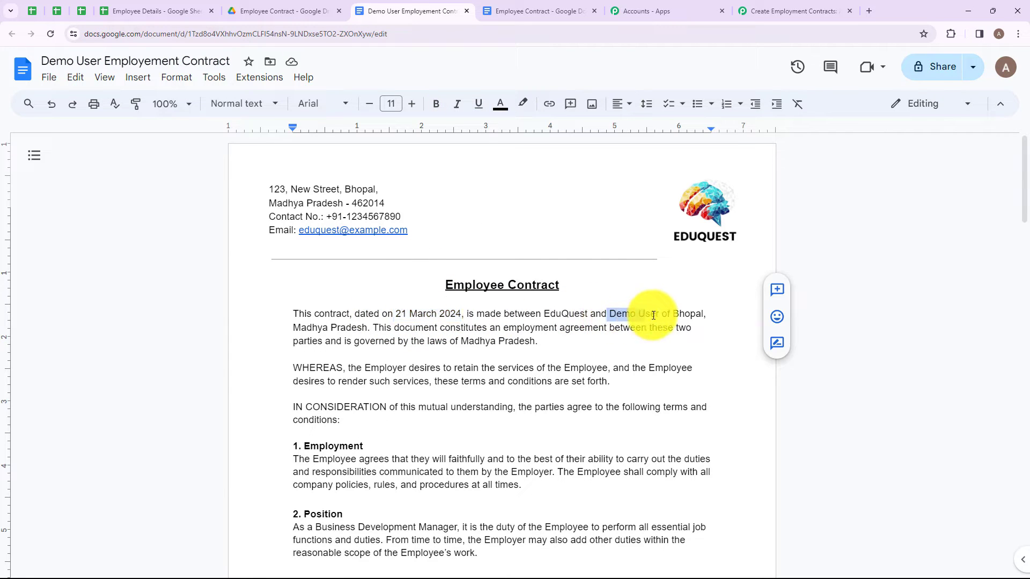
{"action": "left_click", "coordinate": [548, 6]}
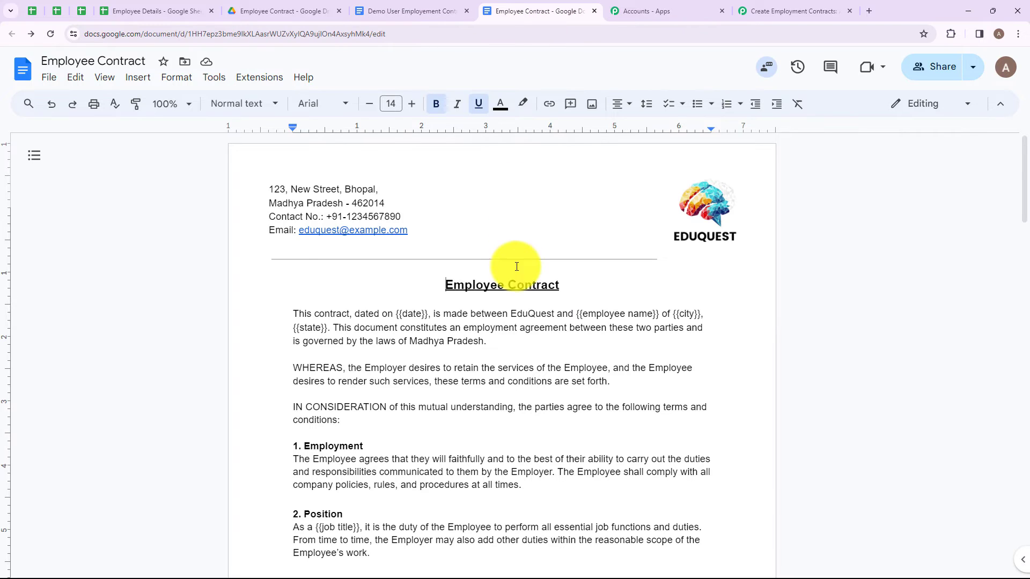
{"action": "left_click_drag", "start_coordinate": [396, 315], "coordinate": [433, 317]}
{"action": "left_click", "coordinate": [418, 7]}
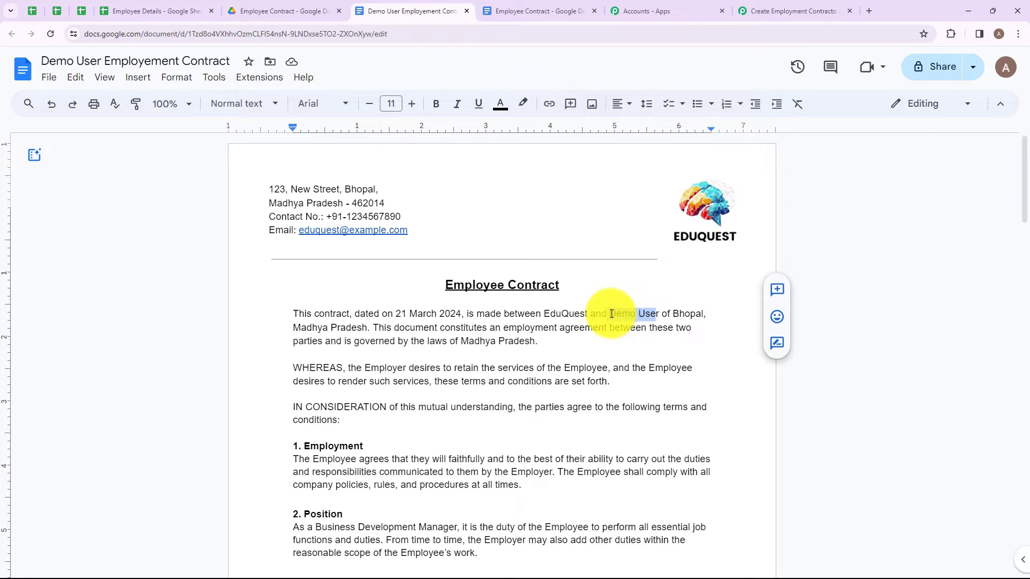
{"action": "left_click", "coordinate": [656, 336]}
Step: Check the city, state and Contract Duration dates filled into the generated contract
{"action": "left_click_drag", "start_coordinate": [674, 314], "coordinate": [402, 328]}
{"action": "scroll", "coordinate": [546, 364], "scroll_direction": "down", "scroll_amount": 4}
{"action": "scroll", "coordinate": [546, 364], "scroll_direction": "down", "scroll_amount": 18}
{"action": "scroll", "coordinate": [545, 364], "scroll_direction": "down", "scroll_amount": 4}
{"action": "left_click_drag", "start_coordinate": [502, 347], "coordinate": [560, 347]}
{"action": "left_click_drag", "start_coordinate": [640, 347], "coordinate": [691, 347]}
{"action": "double_click", "coordinate": [302, 361]}
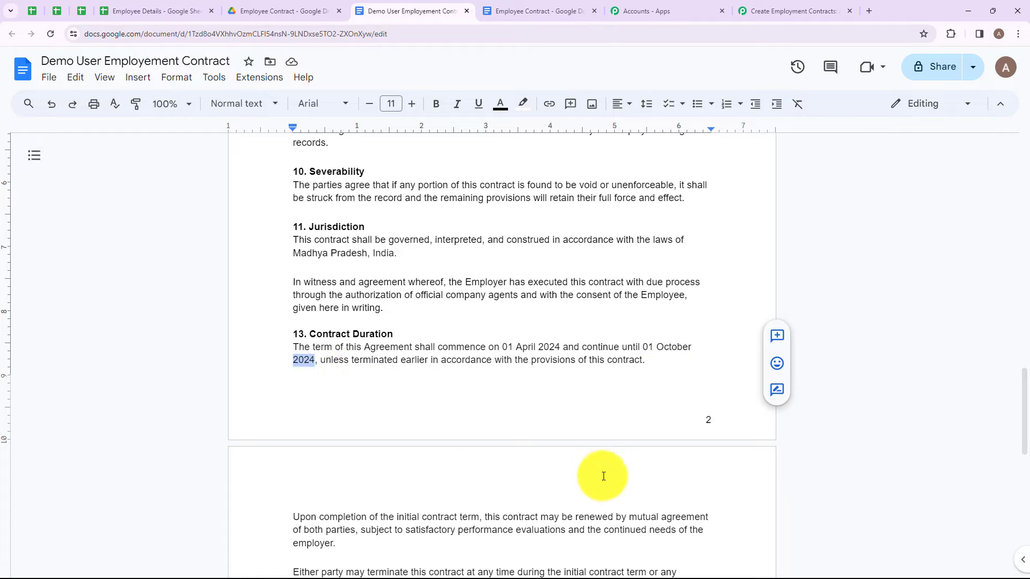
{"action": "scroll", "coordinate": [604, 476], "scroll_direction": "down", "scroll_amount": 5}
Step: Return to the Pabbly Connect workflow and add an action step after Google Docs with Google Drive as its app
{"action": "left_click", "coordinate": [789, 11]}
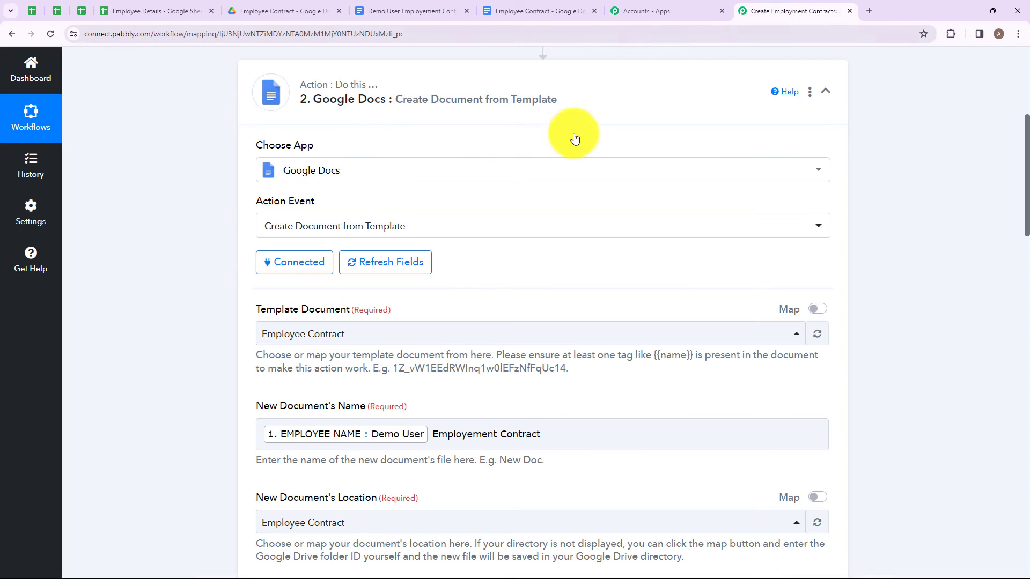
{"action": "scroll", "coordinate": [509, 266], "scroll_direction": "down", "scroll_amount": 8}
{"action": "scroll", "coordinate": [509, 266], "scroll_direction": "down", "scroll_amount": 15}
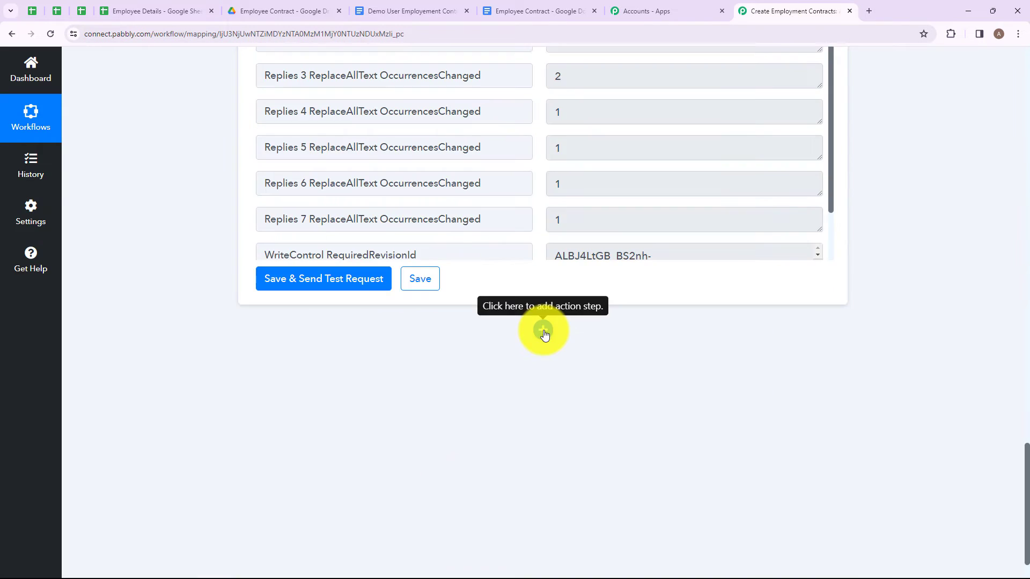
{"action": "left_click", "coordinate": [543, 331]}
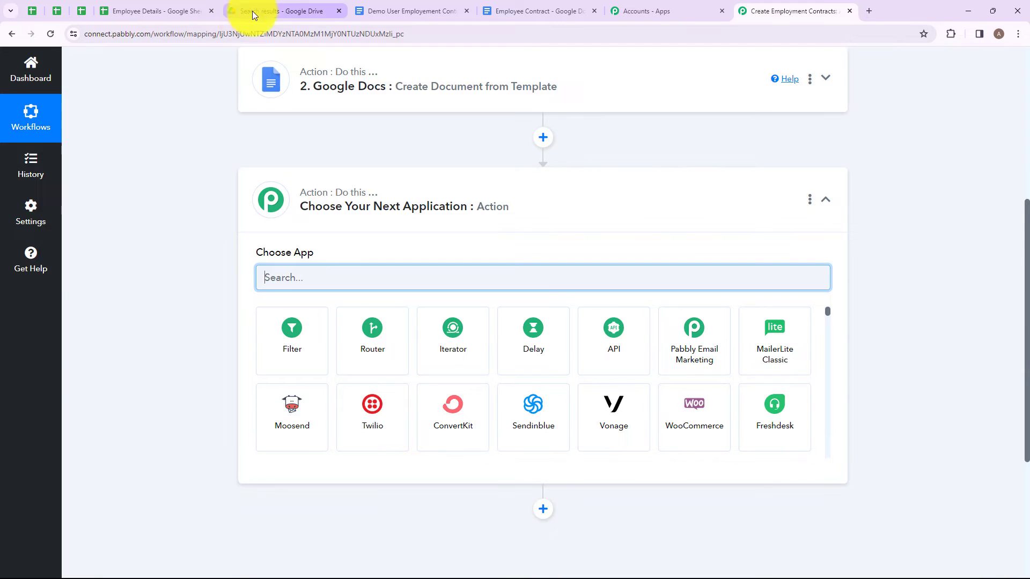
{"action": "left_click", "coordinate": [250, 11]}
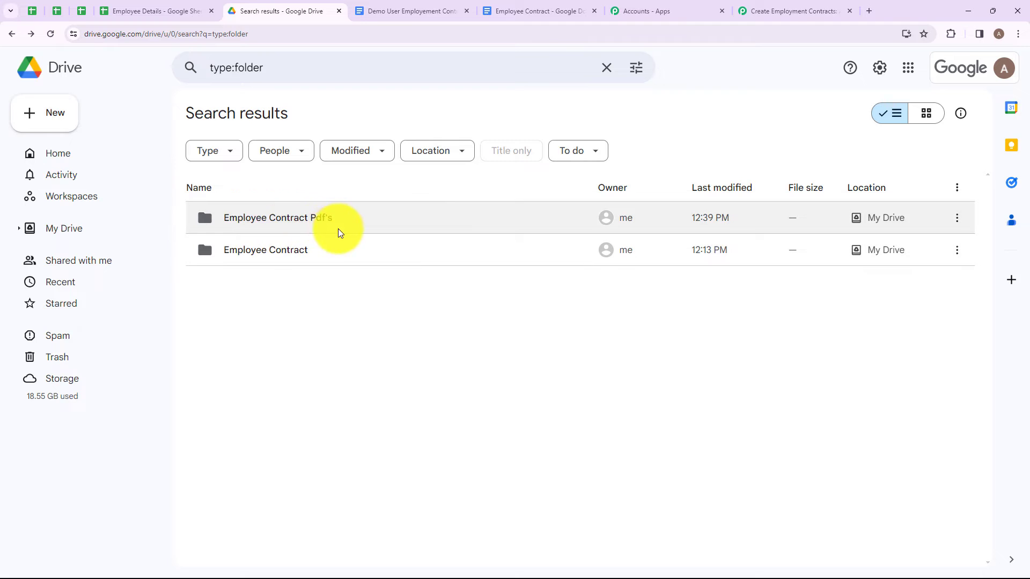
{"action": "left_click", "coordinate": [800, 10]}
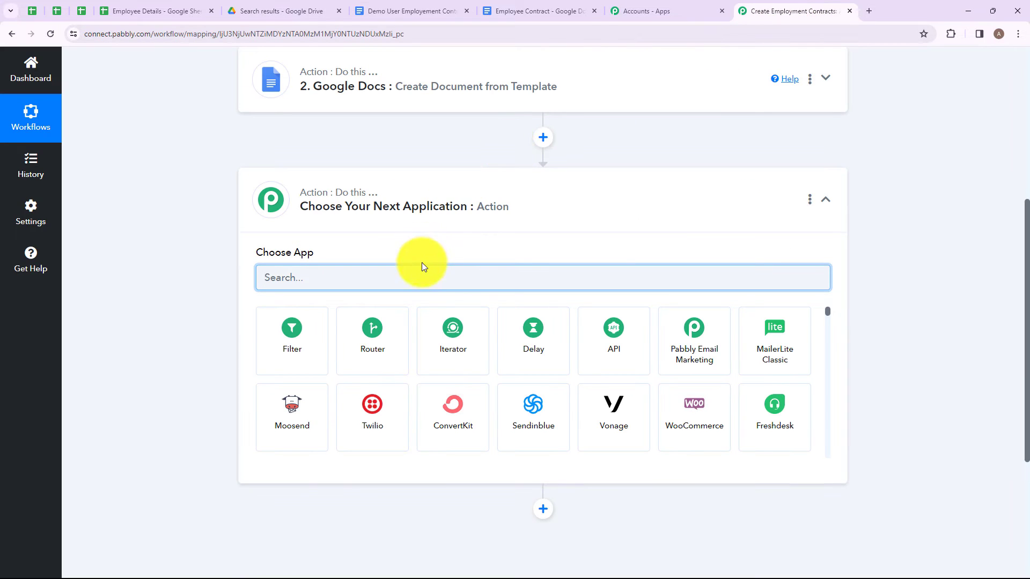
{"action": "type", "text": "oo"}
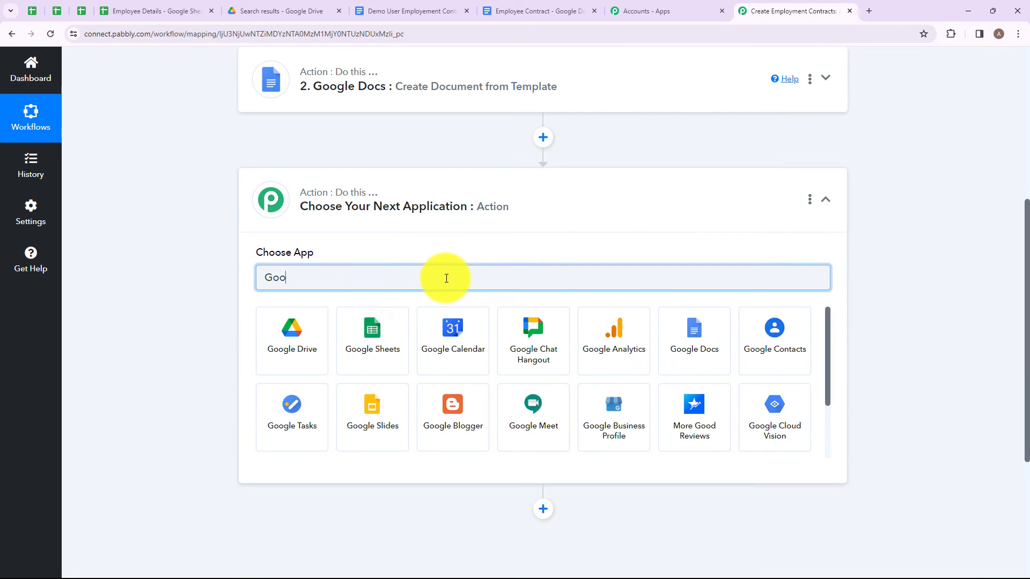
{"action": "left_click", "coordinate": [290, 343]}
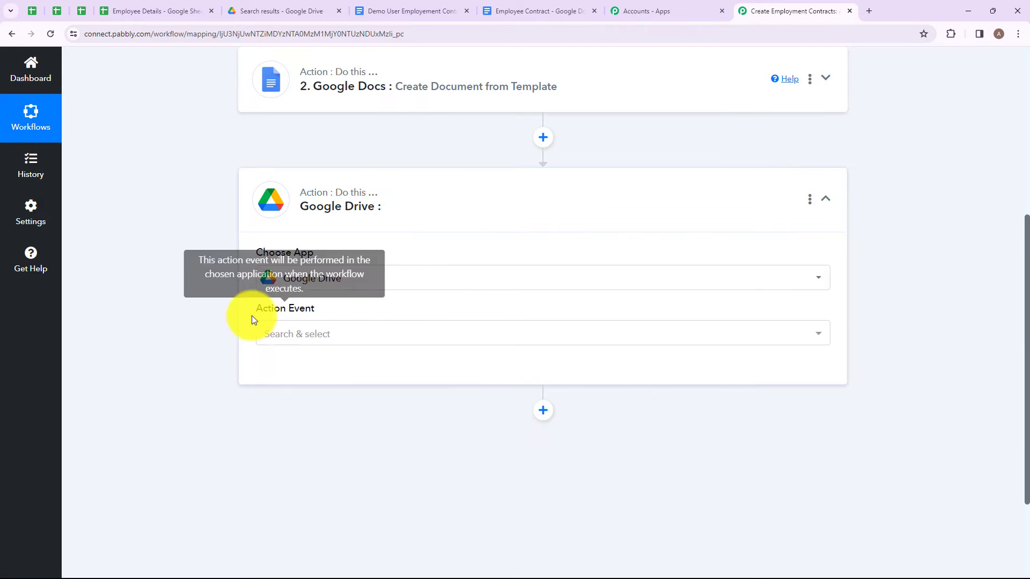
Step: Set the Google Drive action event to Share a File With Anyone
{"action": "left_click", "coordinate": [382, 337]}
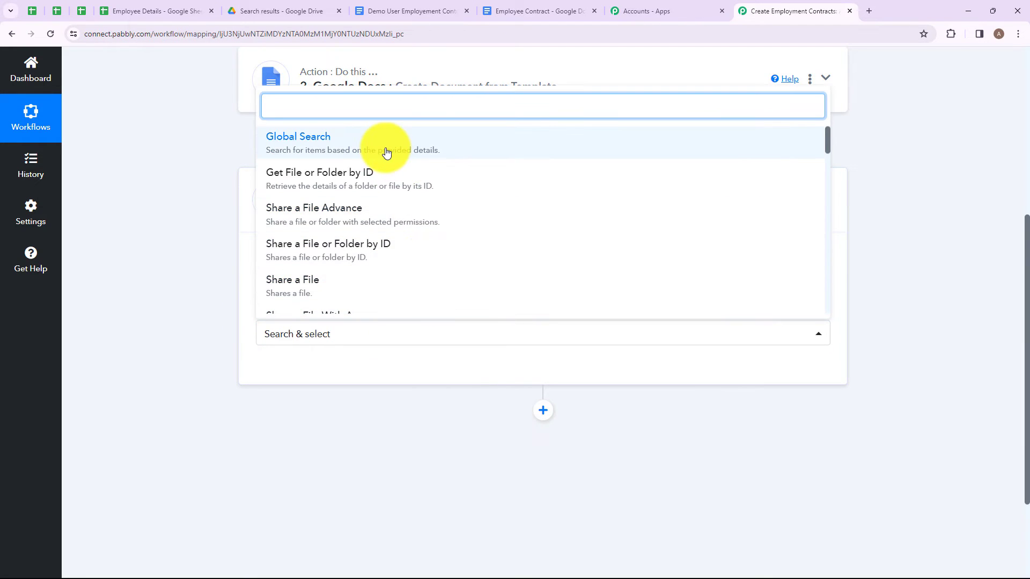
{"action": "scroll", "coordinate": [379, 218], "scroll_direction": "down", "scroll_amount": 2}
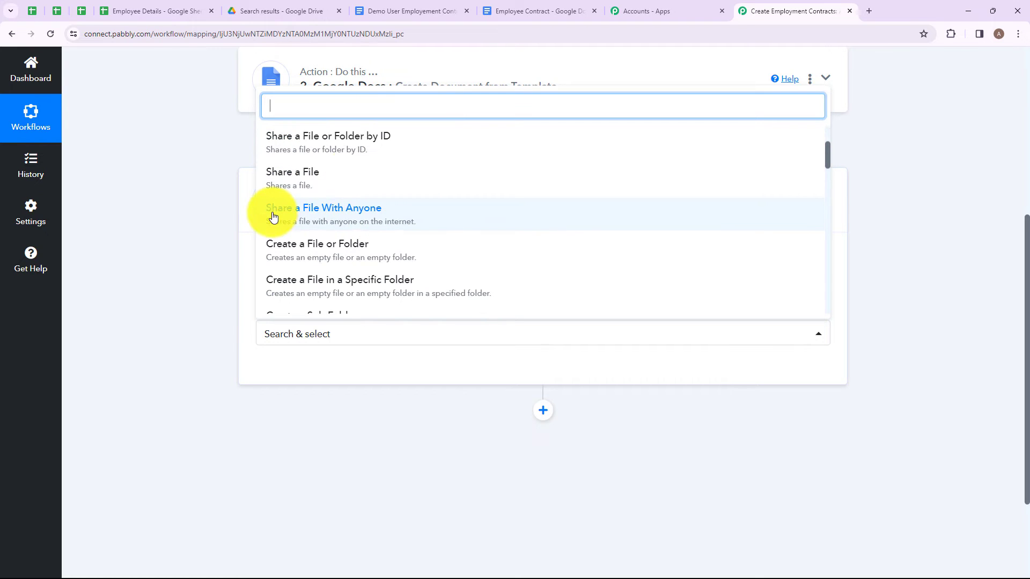
{"action": "left_click", "coordinate": [317, 209]}
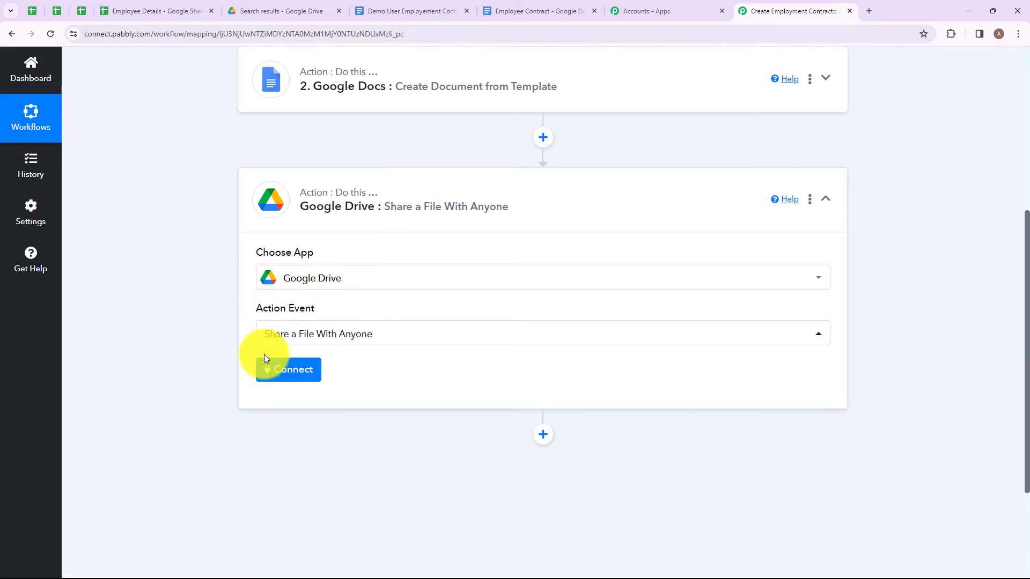
Step: Add a new Google Drive connection by signing in with Google and allowing Pabbly Connect Drive access
{"action": "left_click", "coordinate": [282, 367]}
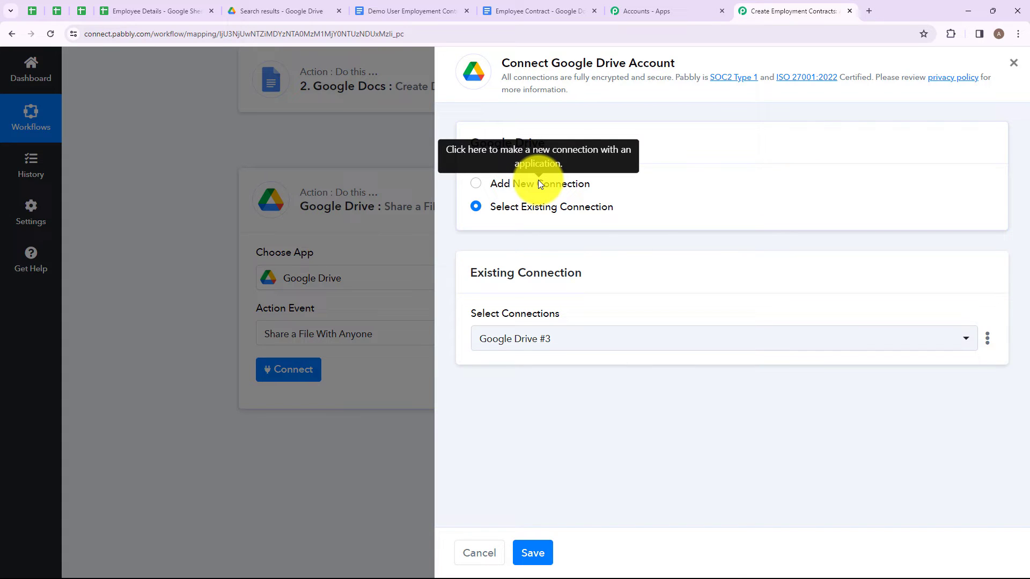
{"action": "left_click", "coordinate": [476, 184]}
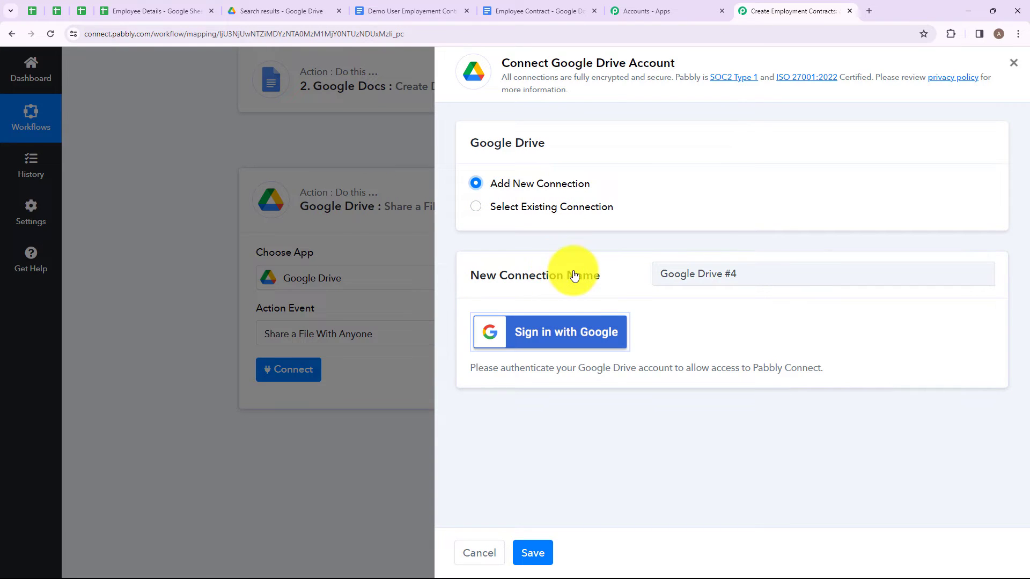
{"action": "left_click", "coordinate": [520, 333]}
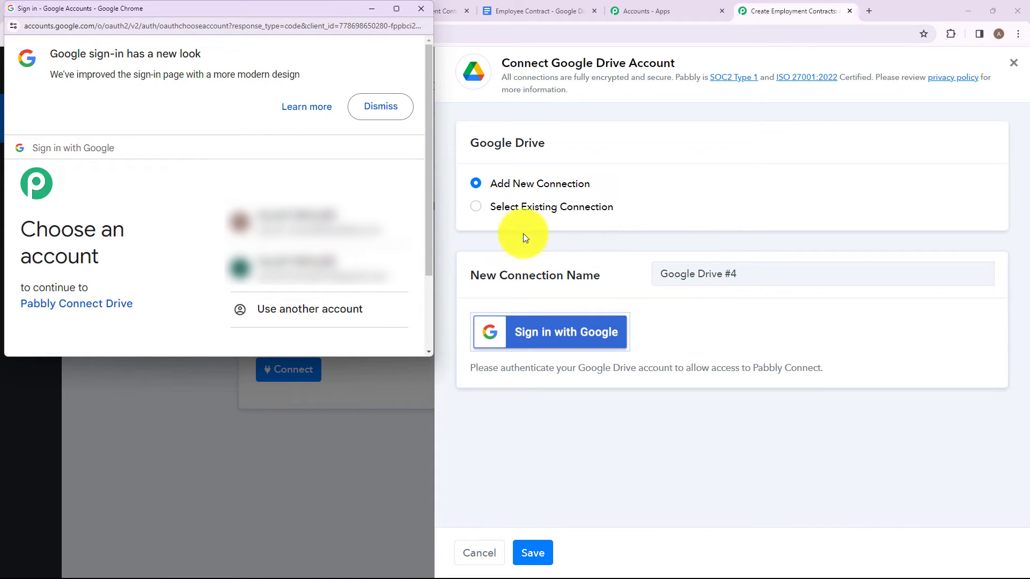
{"action": "left_click", "coordinate": [368, 235]}
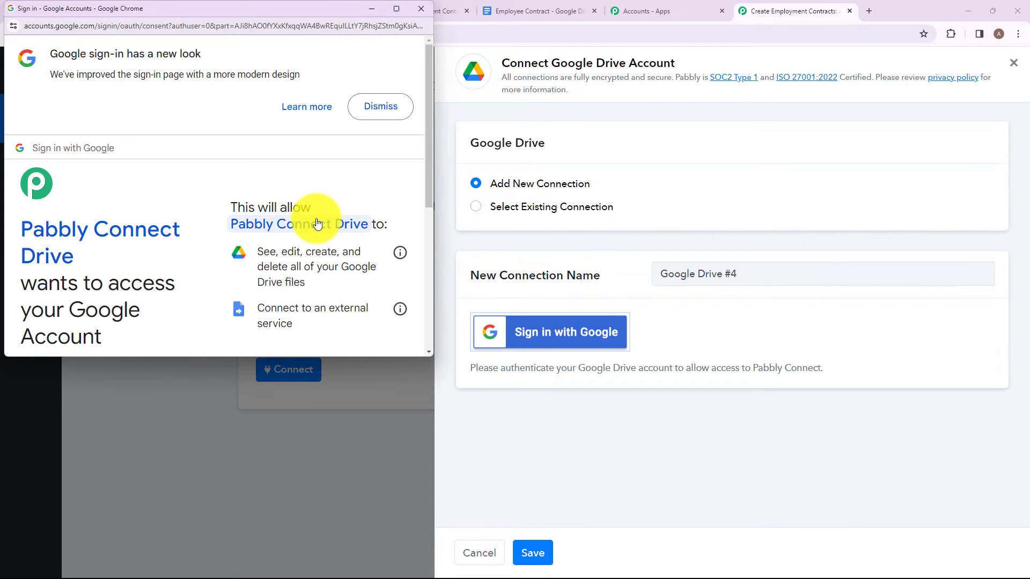
{"action": "left_click", "coordinate": [318, 224]}
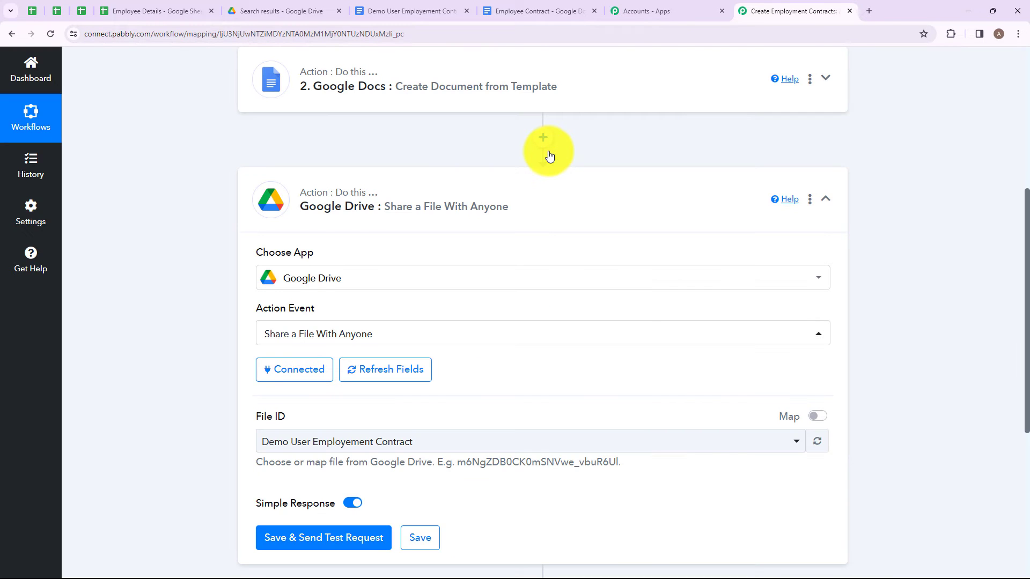
Step: Enable mapping for the File ID, clear its fixed ID and map it to the DocumentId from the Google Docs step
{"action": "scroll", "coordinate": [542, 207], "scroll_direction": "down", "scroll_amount": 3}
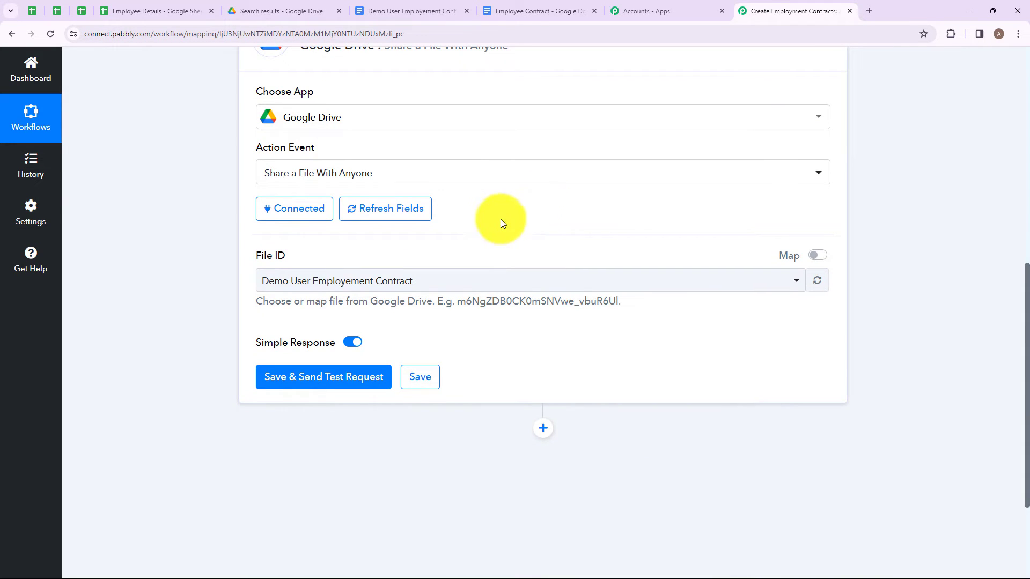
{"action": "scroll", "coordinate": [267, 270], "scroll_direction": "up", "scroll_amount": 1}
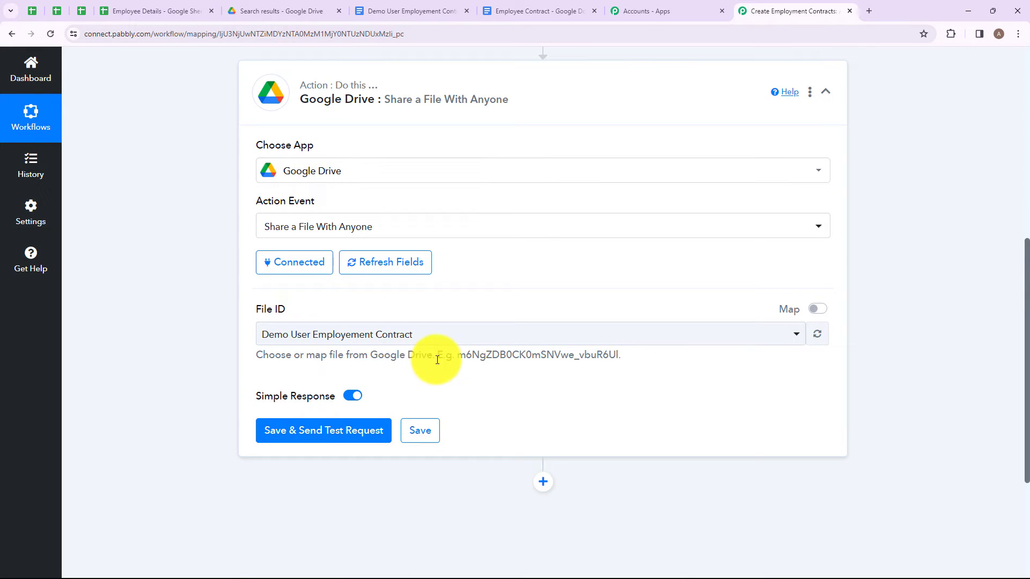
{"action": "left_click_drag", "start_coordinate": [442, 354], "coordinate": [629, 357]}
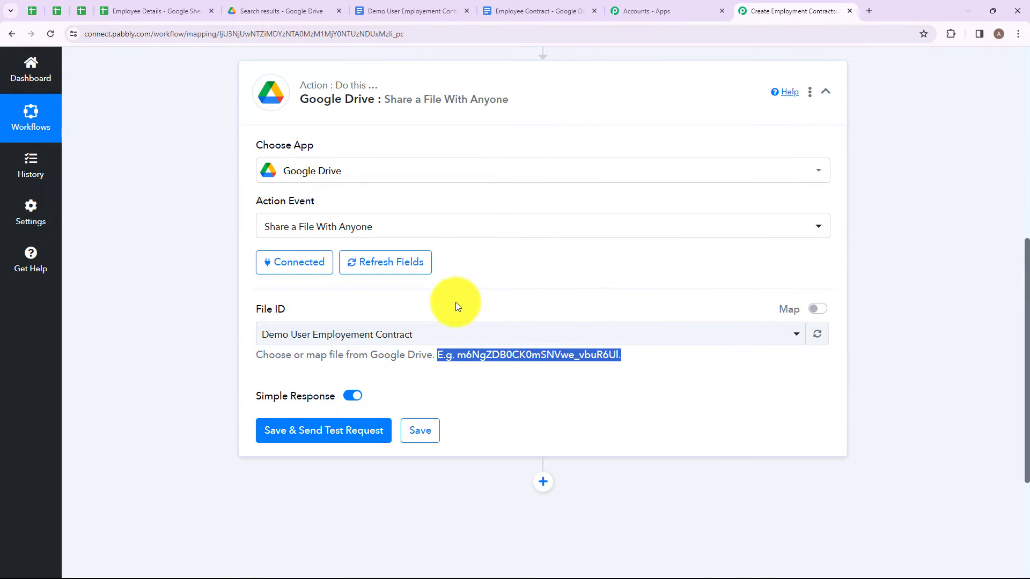
{"action": "left_click", "coordinate": [436, 335]}
{"action": "key", "text": "Escape"}
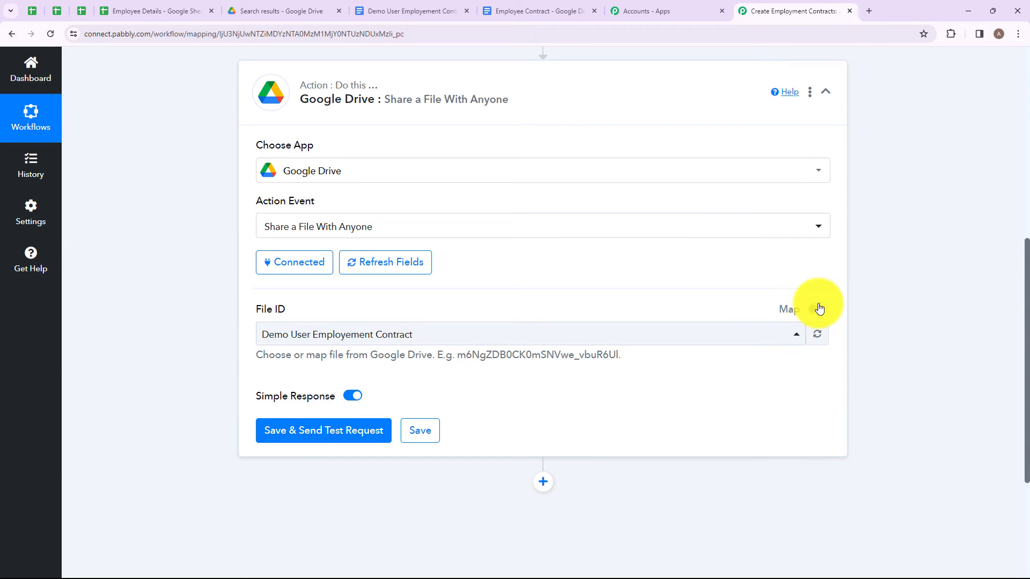
{"action": "left_click", "coordinate": [818, 309]}
{"action": "left_click", "coordinate": [535, 330]}
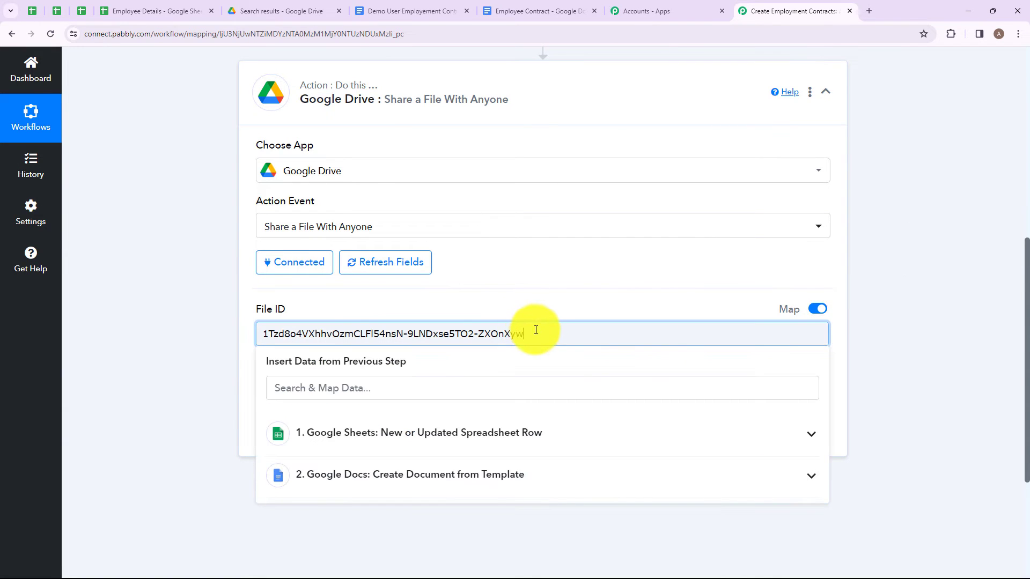
{"action": "left_click_drag", "start_coordinate": [536, 330], "coordinate": [163, 321]}
{"action": "key", "text": "BackSpace"}
{"action": "left_click", "coordinate": [356, 474]}
{"action": "scroll", "coordinate": [356, 483], "scroll_direction": "down", "scroll_amount": 4}
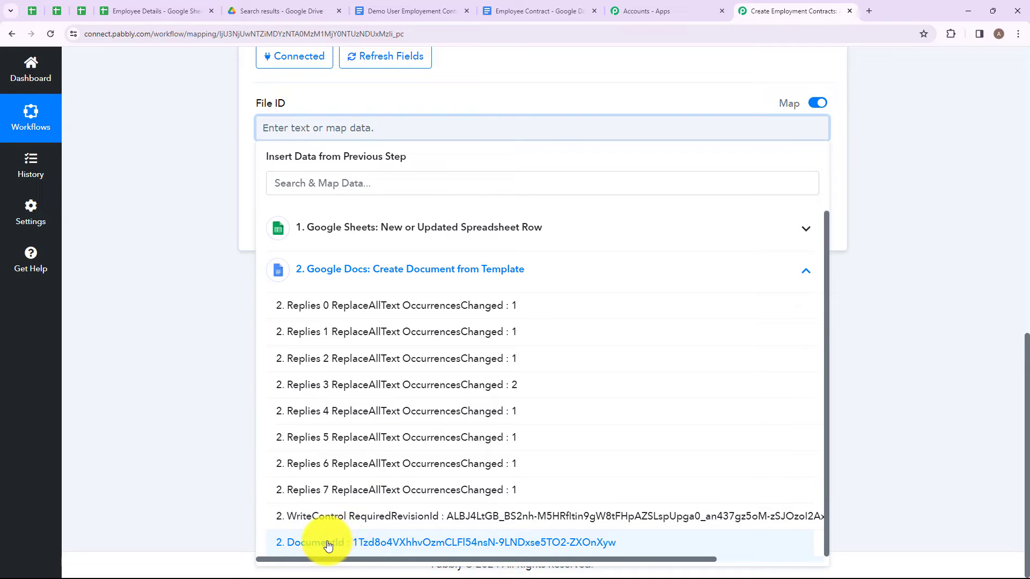
{"action": "left_click", "coordinate": [379, 544]}
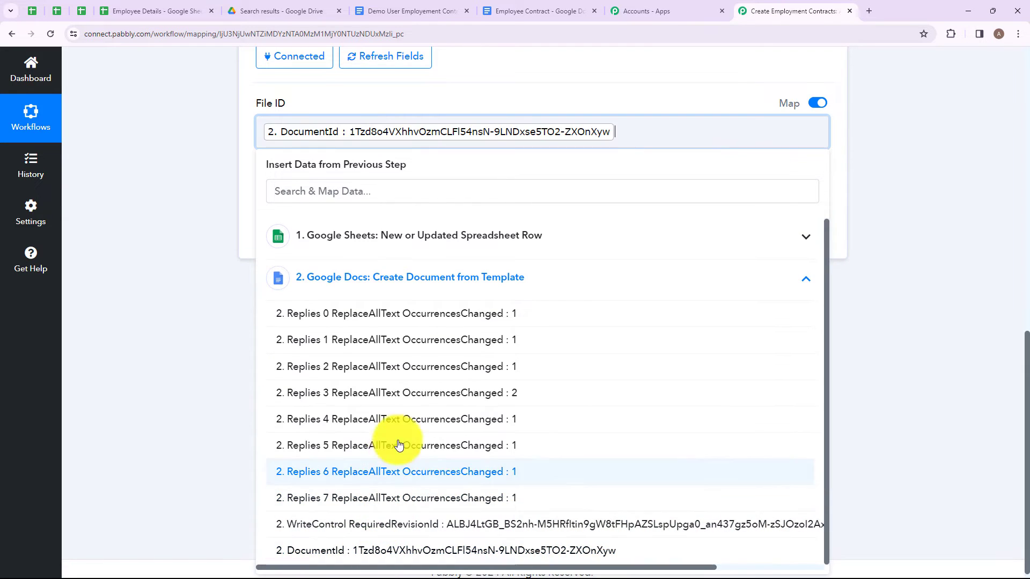
{"action": "left_click", "coordinate": [233, 380]}
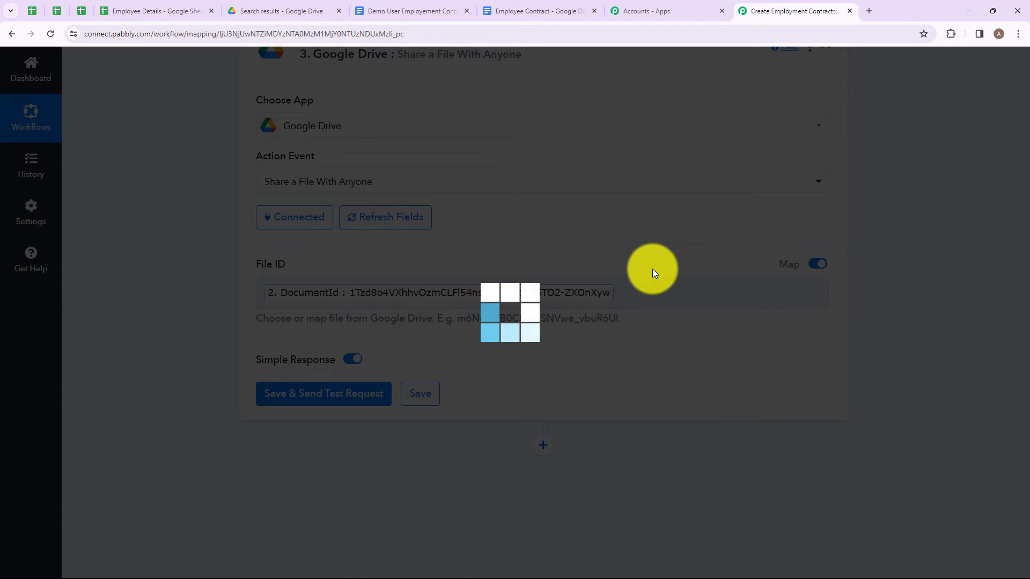
Step: Review the test response of the file sharing step for the PDF export link
{"action": "scroll", "coordinate": [661, 278], "scroll_direction": "down", "scroll_amount": 5}
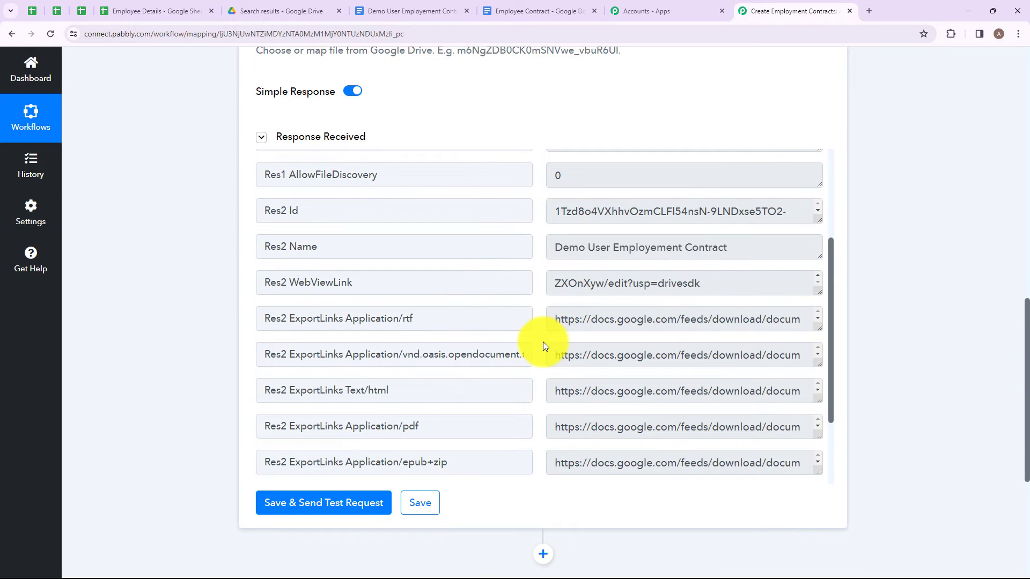
{"action": "scroll", "coordinate": [543, 342], "scroll_direction": "down", "scroll_amount": 2}
{"action": "left_click_drag", "start_coordinate": [409, 319], "coordinate": [461, 318]}
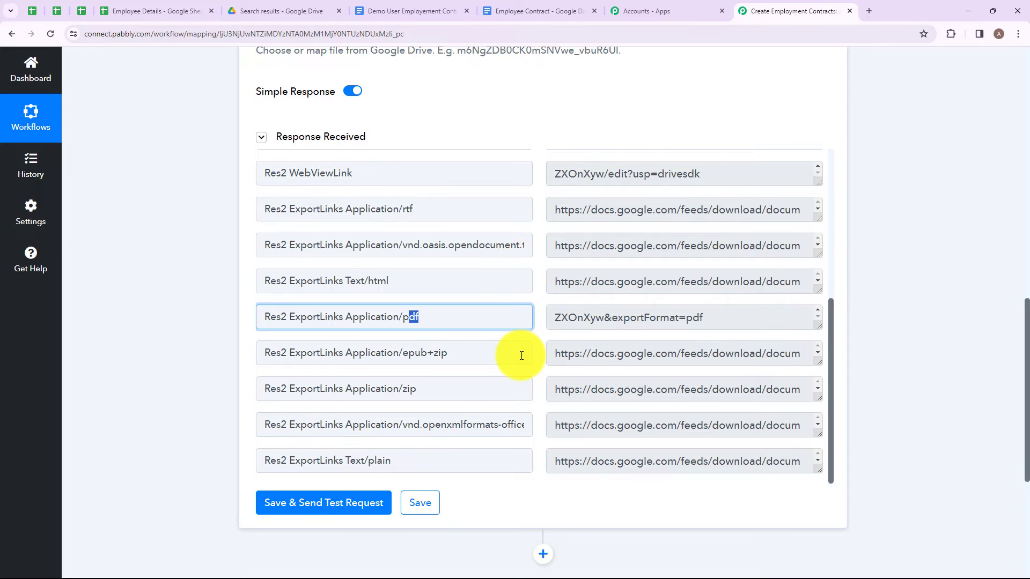
Step: Add another Google Drive action after the file sharing step and set its action event to Upload a File
{"action": "left_click", "coordinate": [556, 303]}
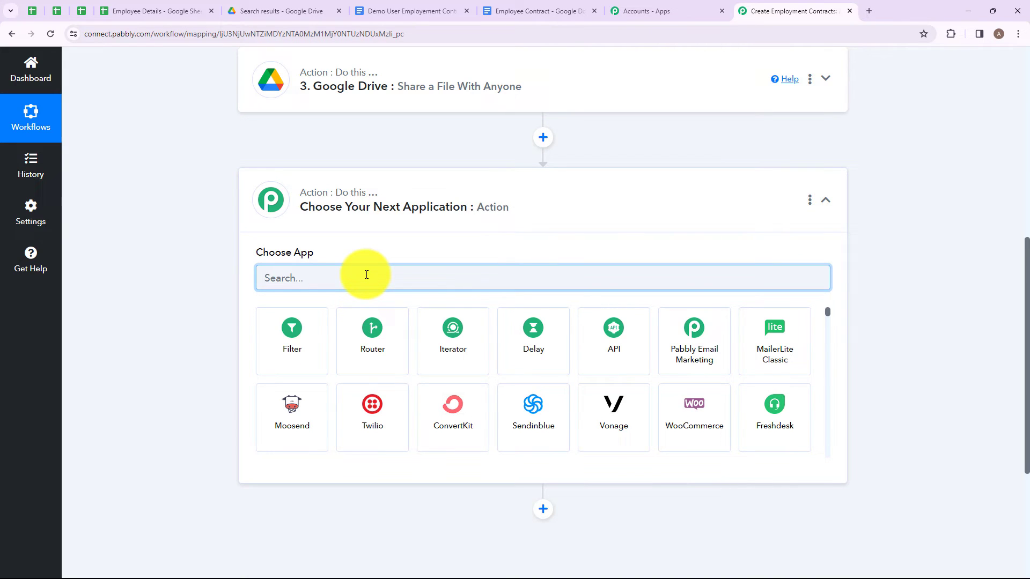
{"action": "type", "text": "Goo"}
{"action": "left_click", "coordinate": [306, 340]}
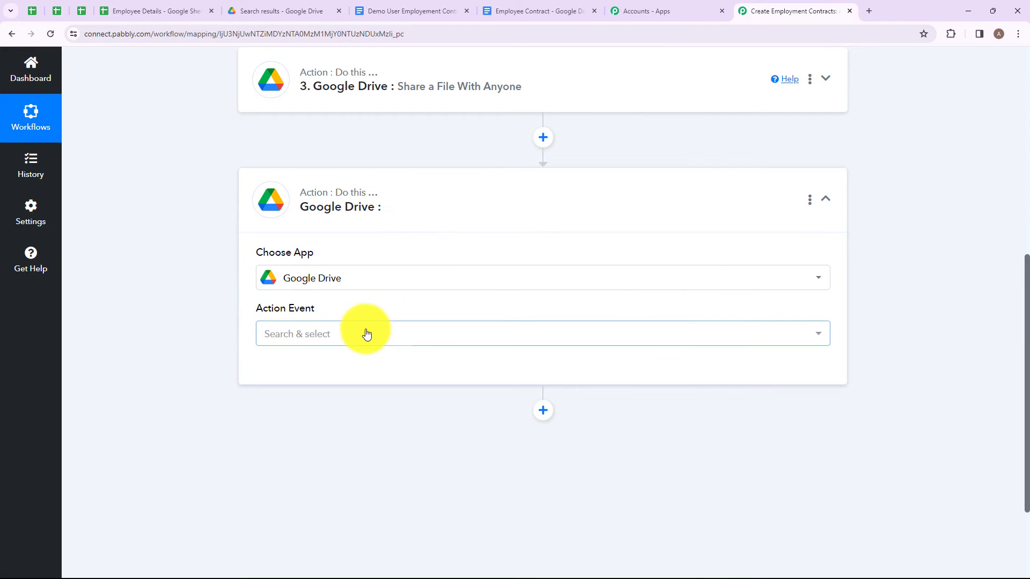
{"action": "left_click", "coordinate": [356, 326]}
{"action": "scroll", "coordinate": [356, 249], "scroll_direction": "down", "scroll_amount": 10}
{"action": "scroll", "coordinate": [341, 220], "scroll_direction": "up", "scroll_amount": 2}
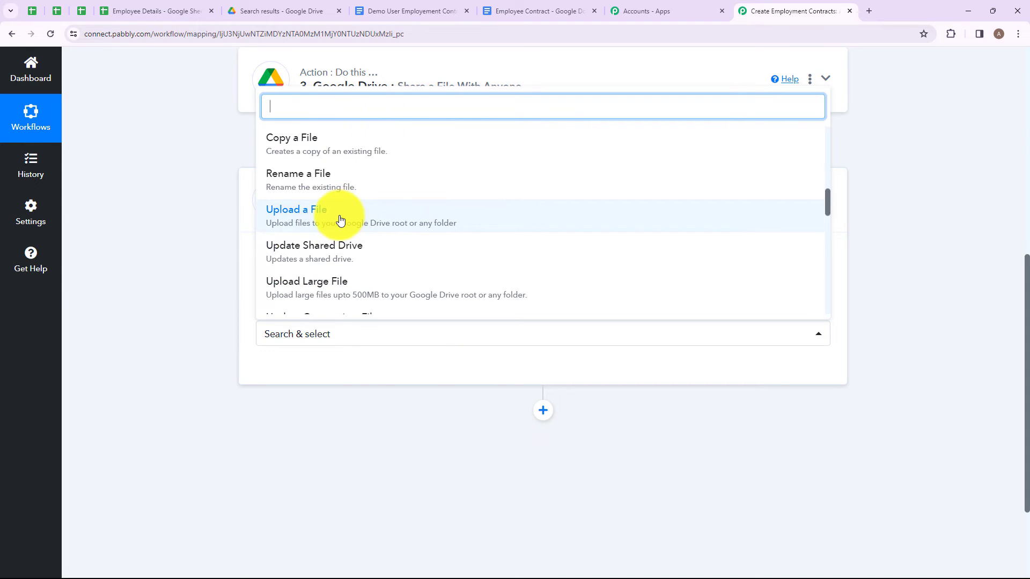
{"action": "left_click", "coordinate": [340, 220]}
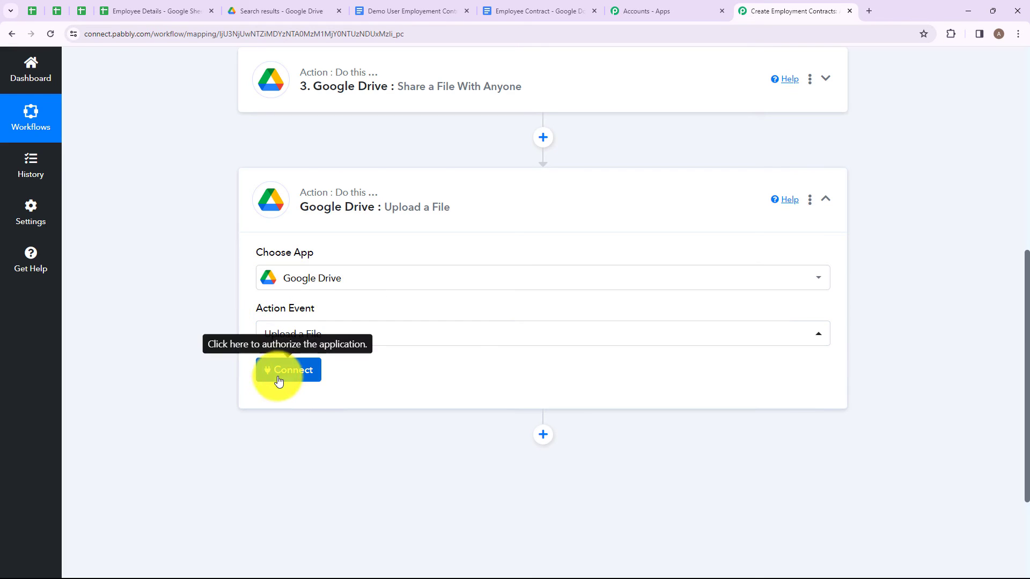
Step: Add a new Google Drive connection for the upload step by signing in with Google and allowing Pabbly Connect Drive access
{"action": "left_click", "coordinate": [278, 378]}
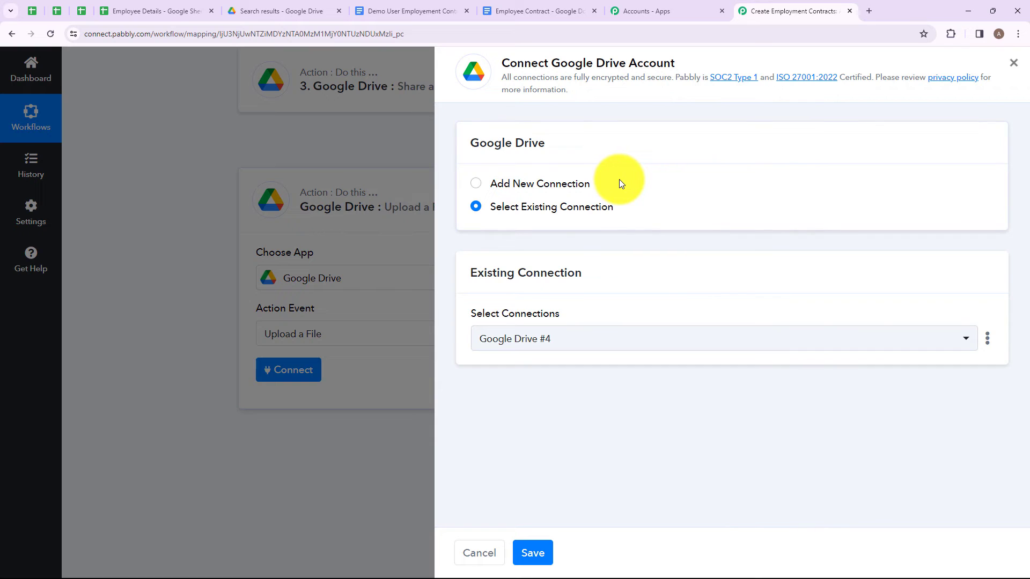
{"action": "left_click", "coordinate": [539, 186]}
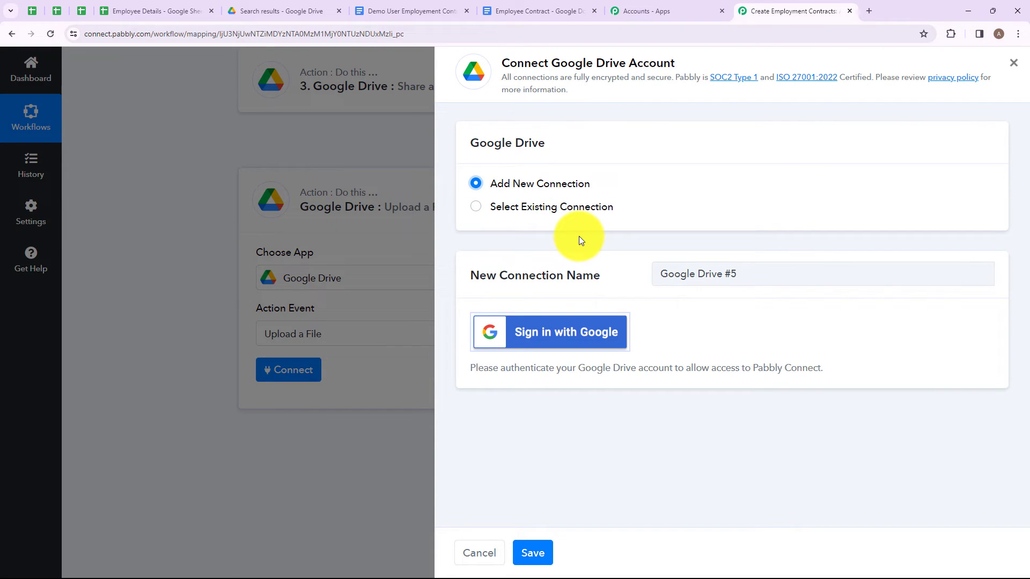
{"action": "left_click", "coordinate": [498, 329]}
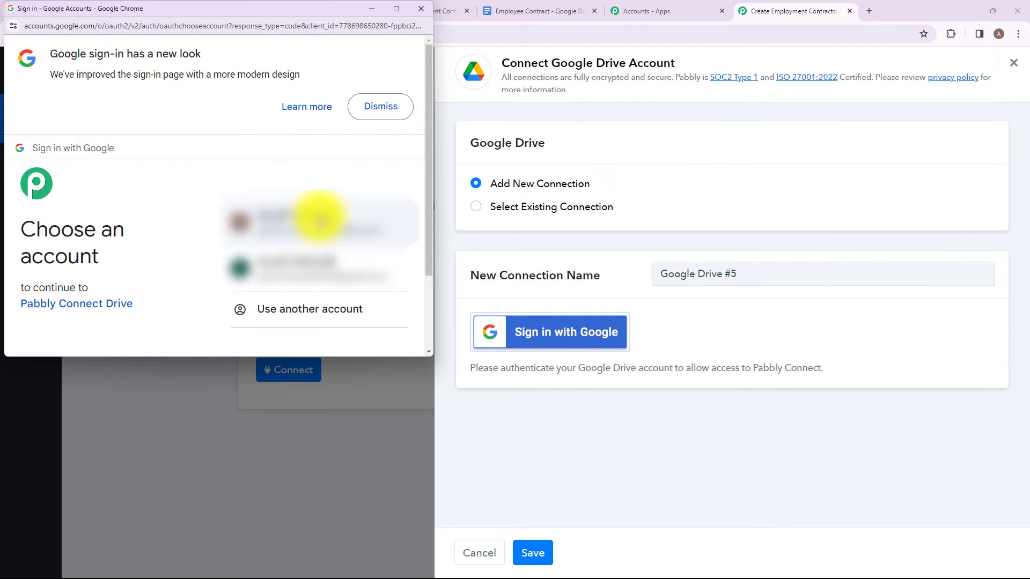
{"action": "left_click", "coordinate": [318, 215]}
{"action": "scroll", "coordinate": [318, 204], "scroll_direction": "down", "scroll_amount": 1}
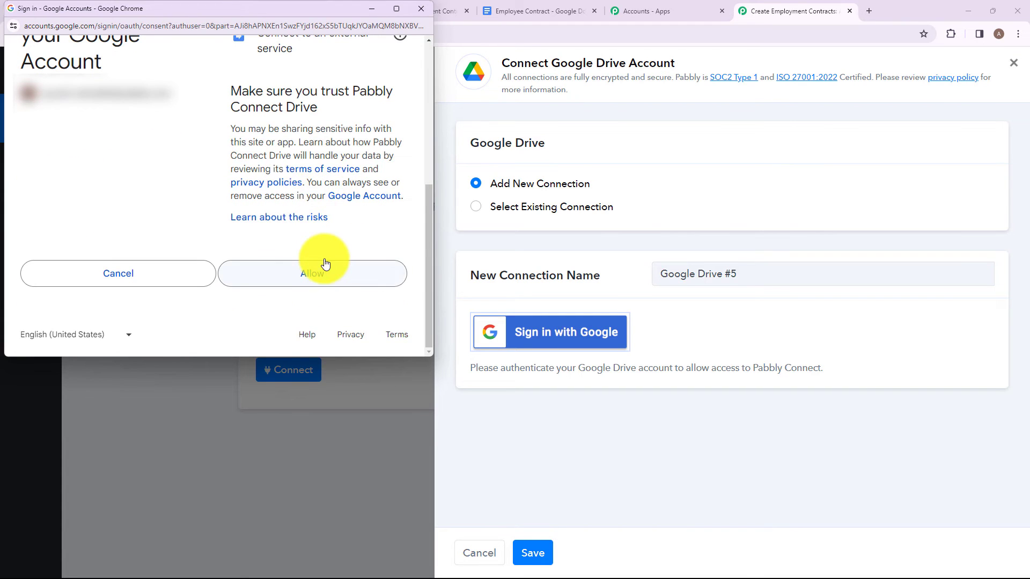
{"action": "left_click", "coordinate": [322, 263]}
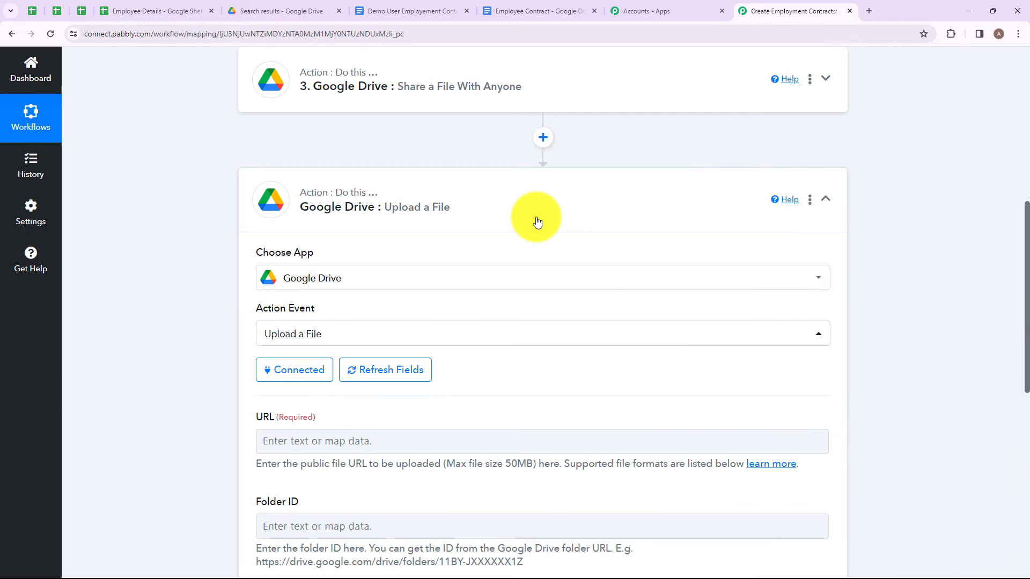
Step: Check the upload step's URL requirements and look up the PDF export link in the Share a File With Anyone response
{"action": "scroll", "coordinate": [534, 221], "scroll_direction": "down", "scroll_amount": 3}
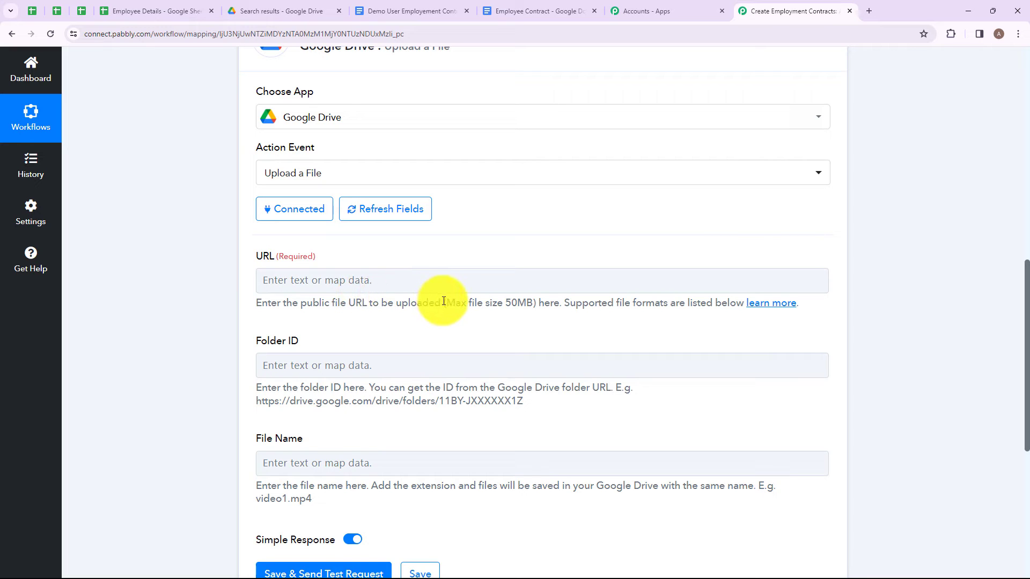
{"action": "left_click_drag", "start_coordinate": [450, 304], "coordinate": [561, 302]}
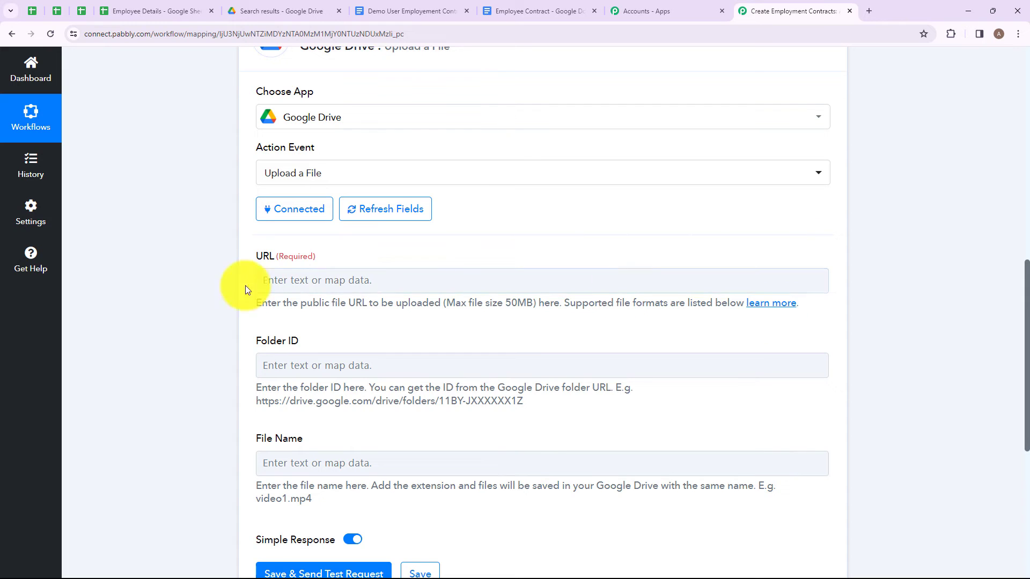
{"action": "left_click", "coordinate": [283, 283]}
{"action": "left_click", "coordinate": [480, 212]}
{"action": "scroll", "coordinate": [481, 213], "scroll_direction": "up", "scroll_amount": 5}
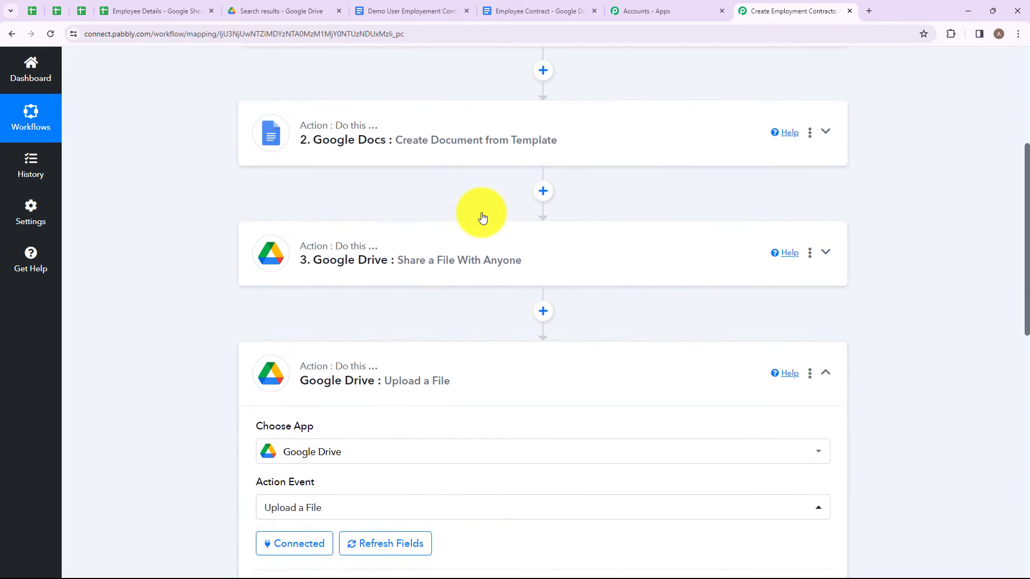
{"action": "left_click", "coordinate": [483, 241]}
{"action": "scroll", "coordinate": [556, 439], "scroll_direction": "down", "scroll_amount": 4}
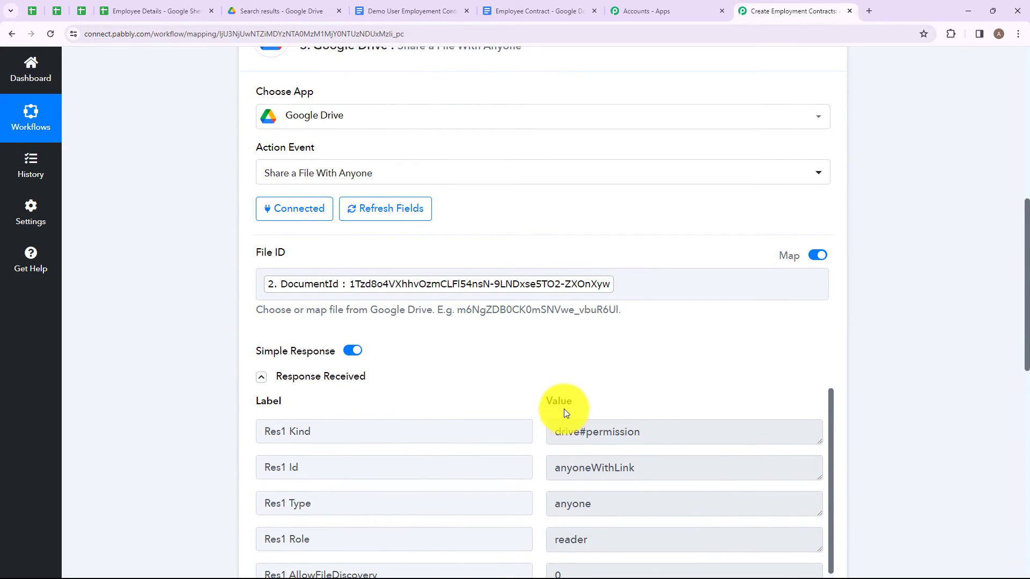
{"action": "scroll", "coordinate": [565, 409], "scroll_direction": "down", "scroll_amount": 5}
{"action": "scroll", "coordinate": [637, 398], "scroll_direction": "down", "scroll_amount": 5}
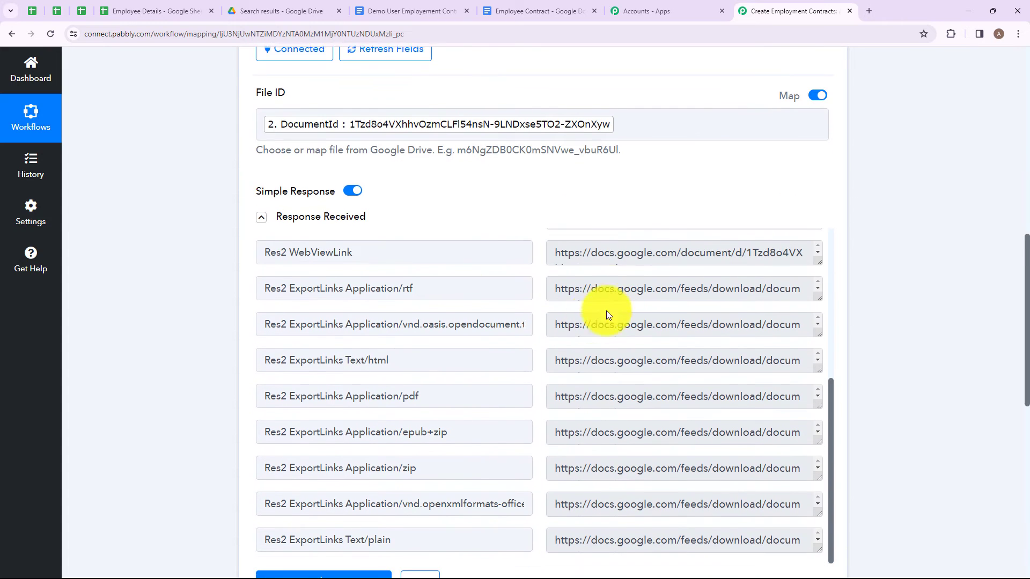
{"action": "left_click_drag", "start_coordinate": [698, 396], "coordinate": [264, 410]}
{"action": "left_click", "coordinate": [384, 336]}
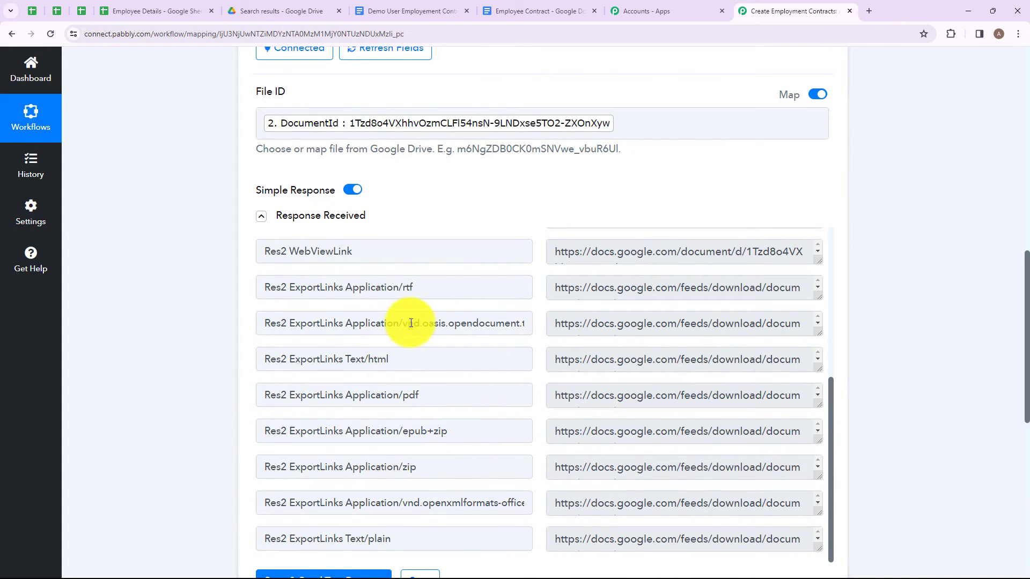
{"action": "scroll", "coordinate": [511, 417], "scroll_direction": "down", "scroll_amount": 5}
Step: Map the upload step's URL to Res2 ExportLinks Application/pdf from the Share a File With Anyone step
{"action": "left_click", "coordinate": [427, 420]}
{"action": "scroll", "coordinate": [413, 397], "scroll_direction": "down", "scroll_amount": 3}
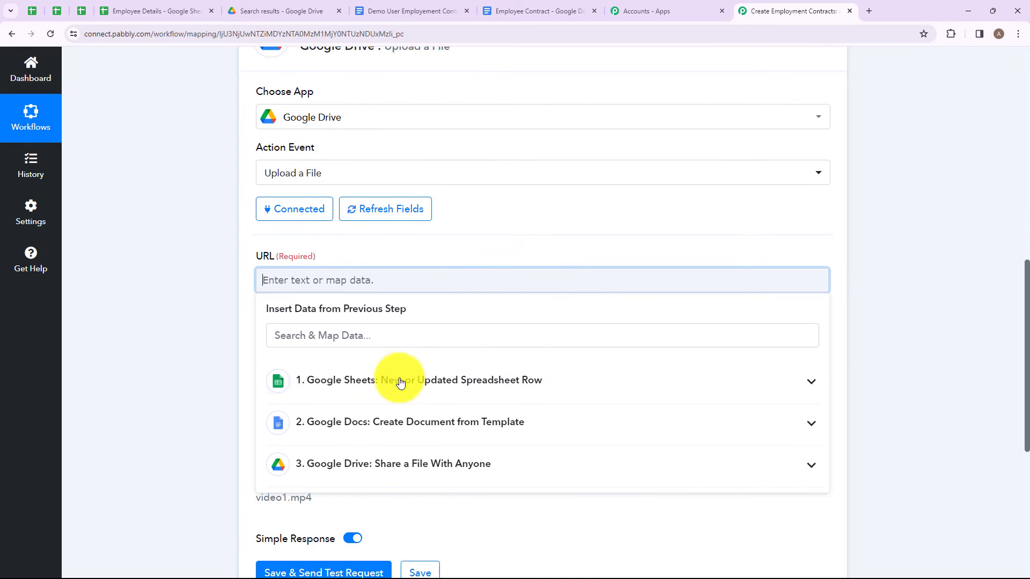
{"action": "left_click", "coordinate": [351, 465]}
{"action": "scroll", "coordinate": [481, 446], "scroll_direction": "down", "scroll_amount": 5}
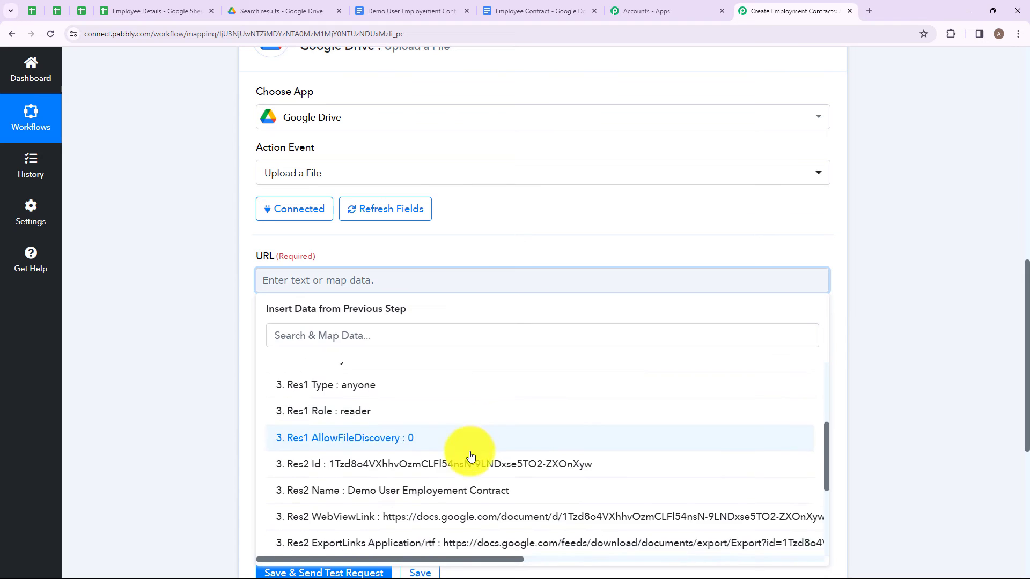
{"action": "scroll", "coordinate": [471, 456], "scroll_direction": "down", "scroll_amount": 2}
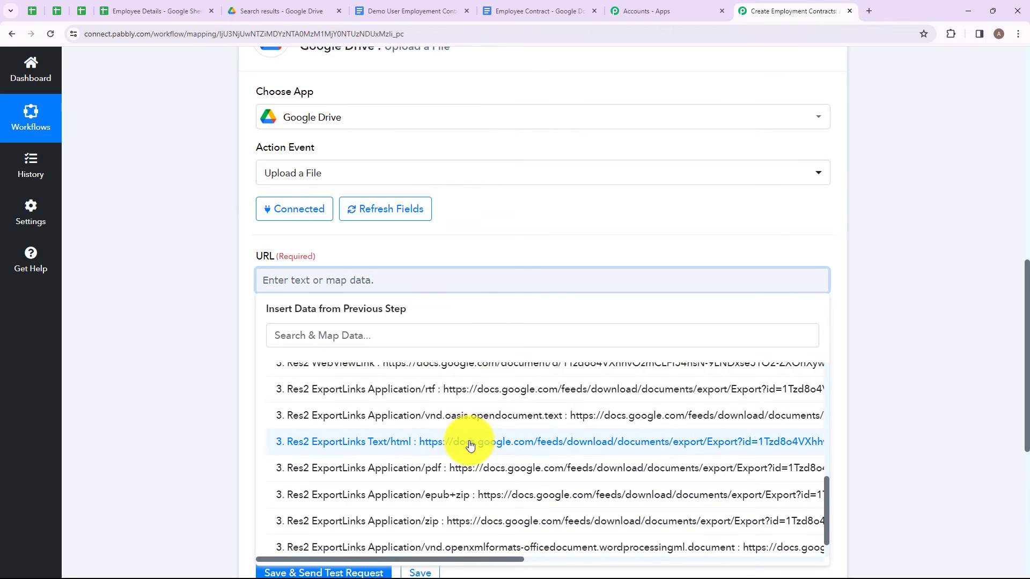
{"action": "left_click", "coordinate": [432, 469]}
{"action": "left_click", "coordinate": [168, 418]}
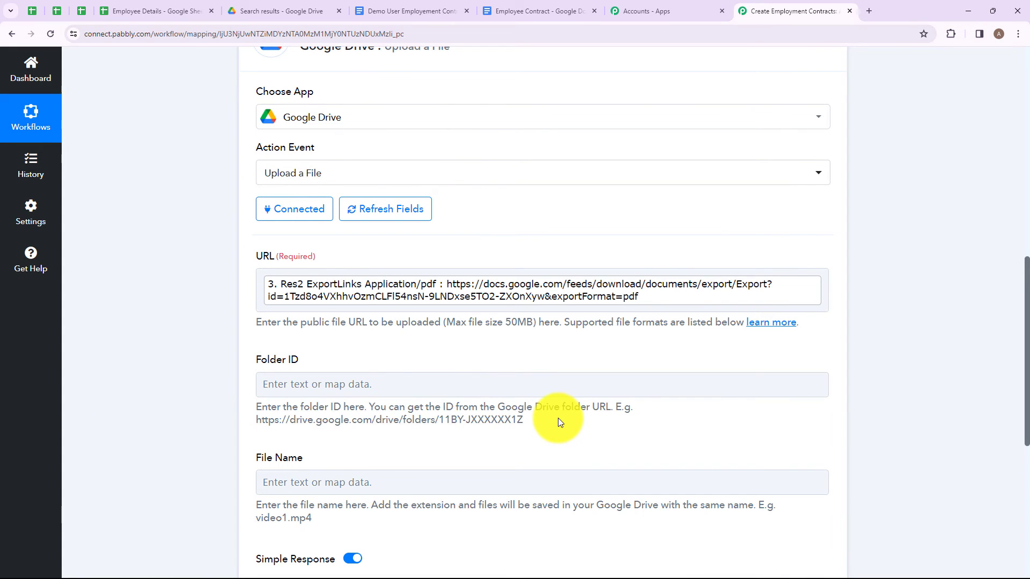
Step: Switch to Google Drive, open the Employee Contract Pdf's folder and copy the folder ID from its URL
{"action": "scroll", "coordinate": [344, 311], "scroll_direction": "down", "scroll_amount": 1}
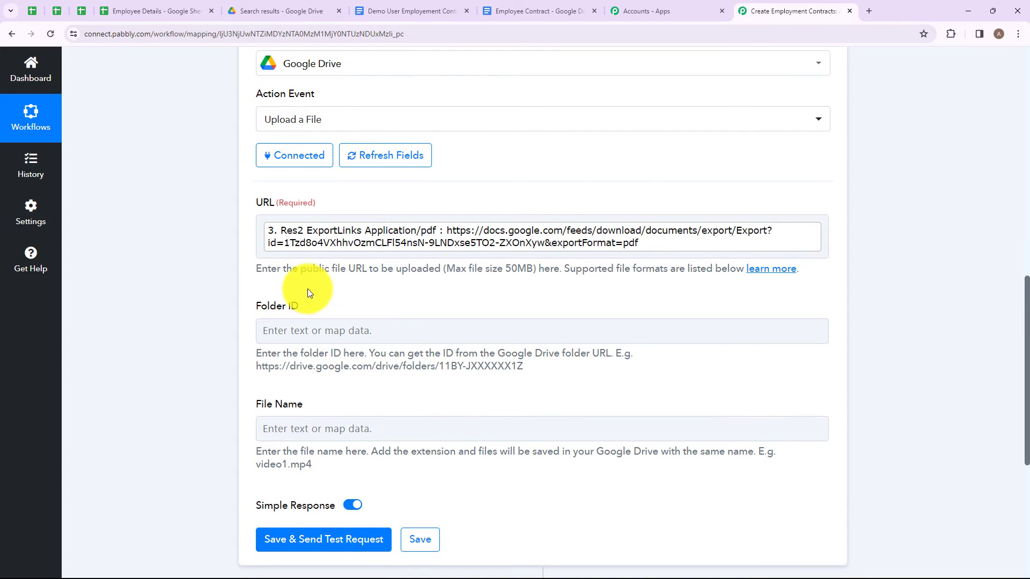
{"action": "scroll", "coordinate": [268, 295], "scroll_direction": "down", "scroll_amount": 1}
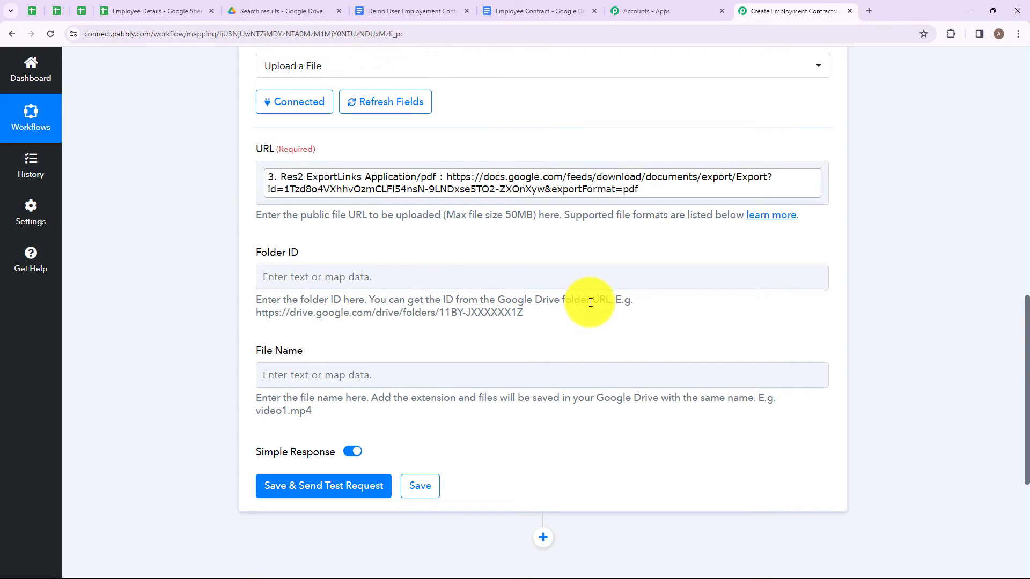
{"action": "left_click_drag", "start_coordinate": [257, 313], "coordinate": [543, 317]}
{"action": "left_click", "coordinate": [546, 314]}
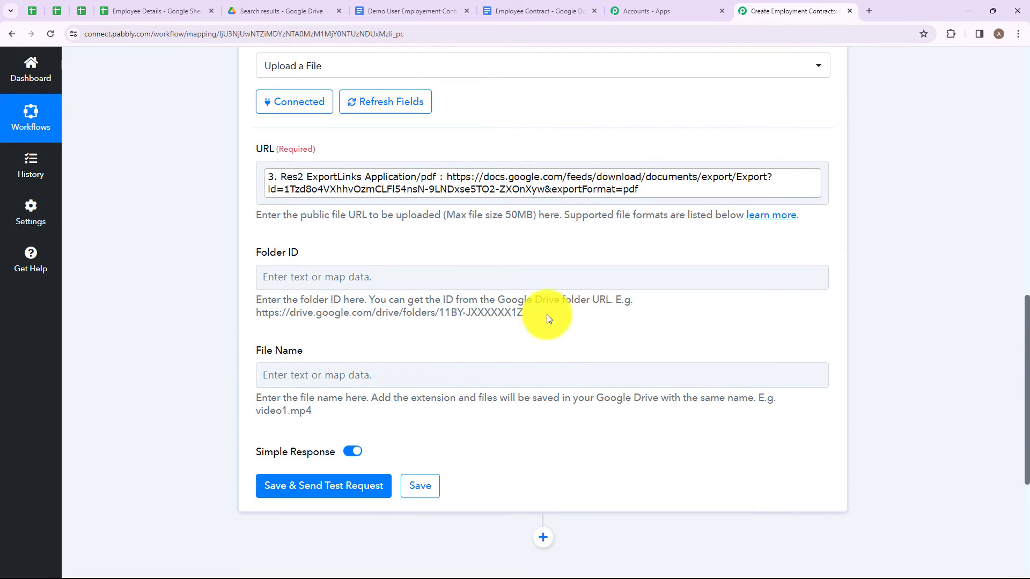
{"action": "left_click", "coordinate": [289, 8]}
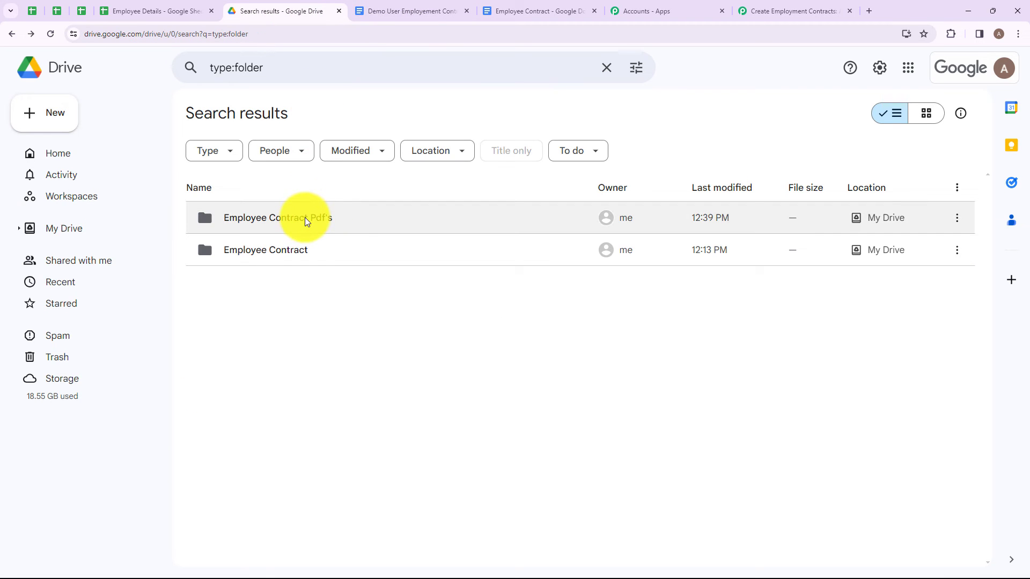
{"action": "double_click", "coordinate": [287, 217]}
{"action": "left_click_drag", "start_coordinate": [44, 42], "coordinate": [368, 49]}
Step: Return to the Pabbly Connect workflow and paste the copied ID as the upload step's Folder ID
{"action": "left_click", "coordinate": [665, 10]}
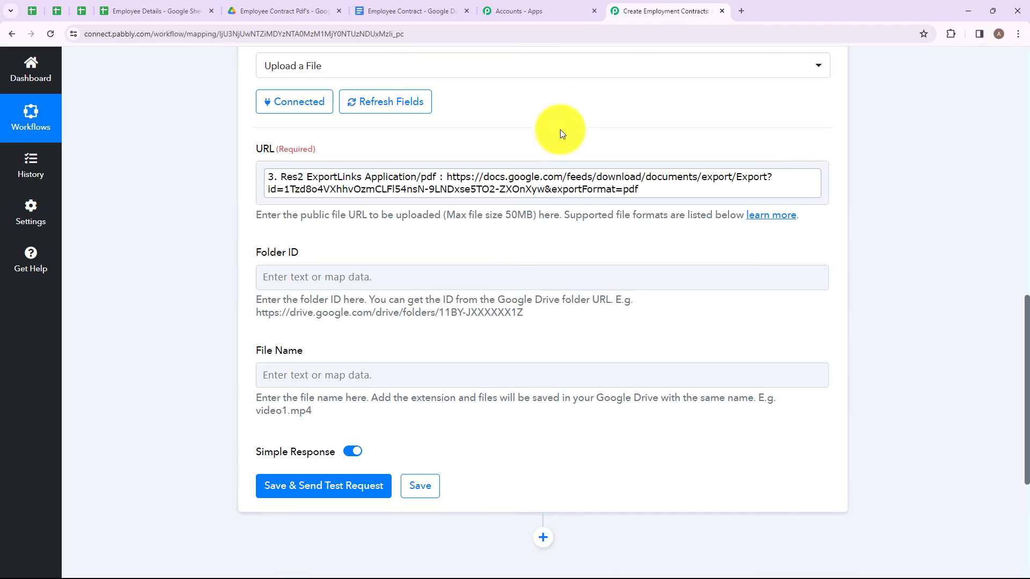
{"action": "left_click", "coordinate": [415, 278]}
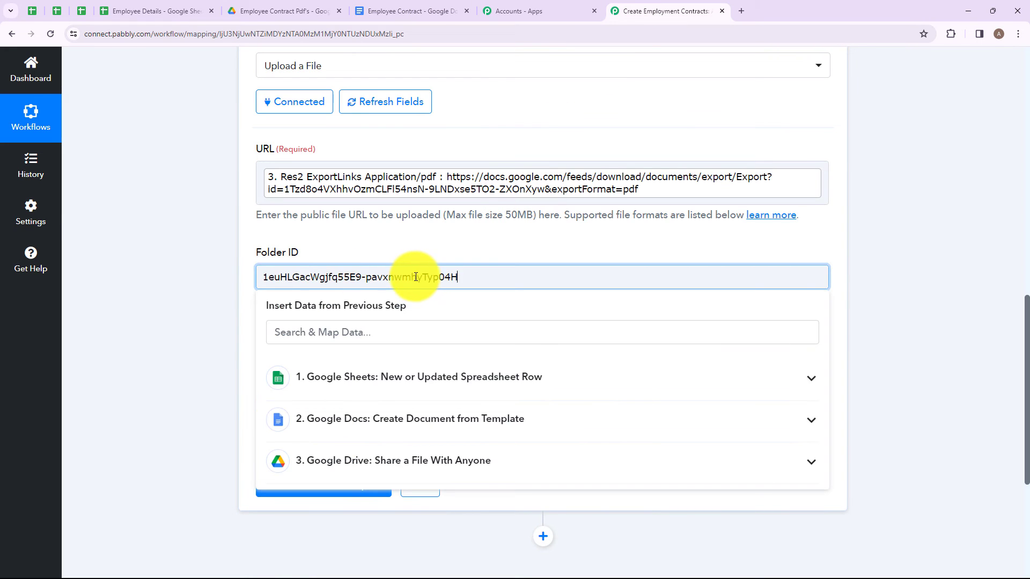
{"action": "left_click", "coordinate": [215, 299]}
Step: Set the File Name to the mapped EMPLOYEE NAME followed by "Employement Contract Pdf's" and send a test request
{"action": "scroll", "coordinate": [294, 264], "scroll_direction": "down", "scroll_amount": 2}
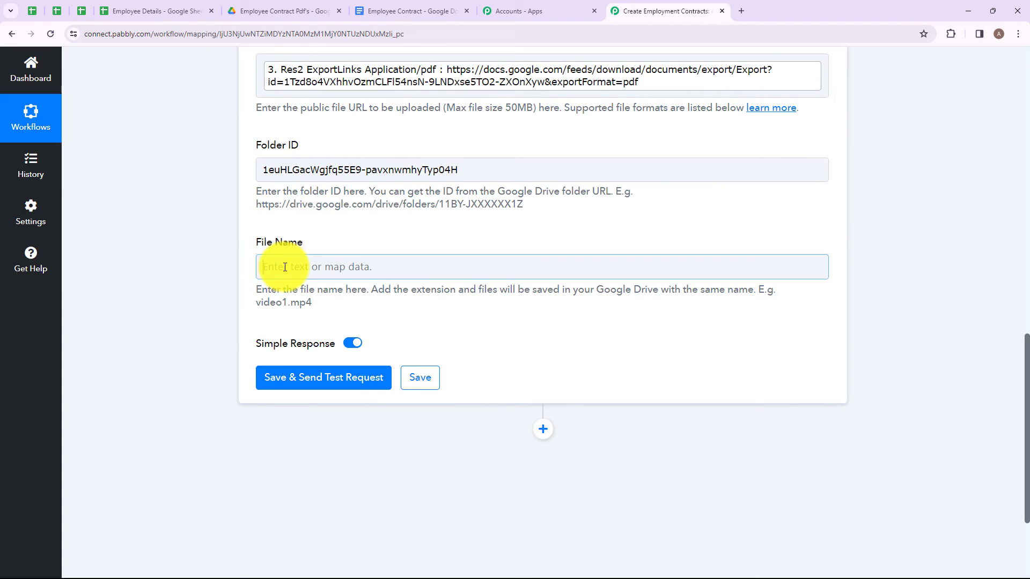
{"action": "left_click", "coordinate": [285, 267]}
{"action": "left_click", "coordinate": [404, 379]}
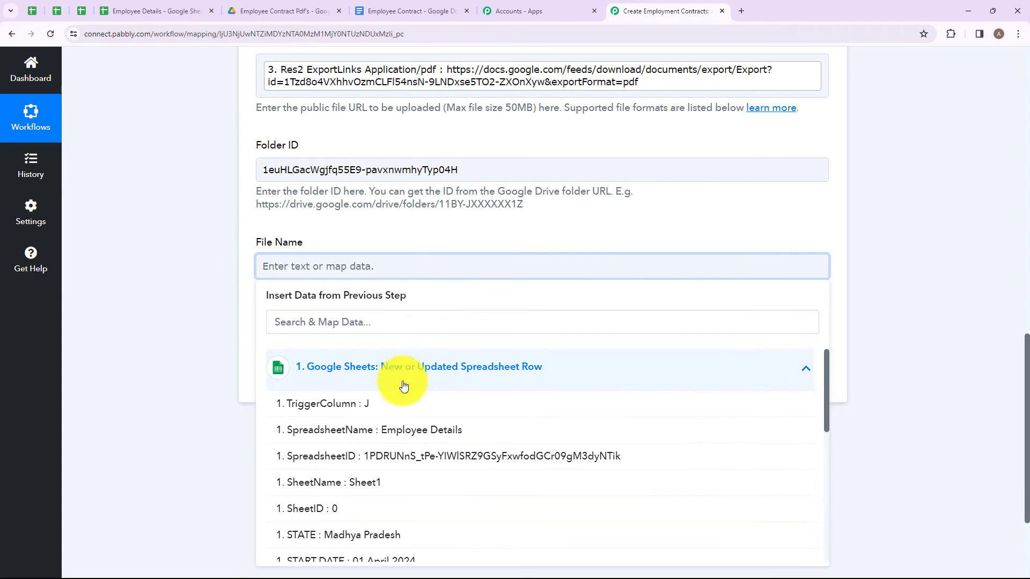
{"action": "scroll", "coordinate": [414, 437], "scroll_direction": "down", "scroll_amount": 7}
{"action": "scroll", "coordinate": [414, 429], "scroll_direction": "up", "scroll_amount": 3}
{"action": "left_click", "coordinate": [395, 445]}
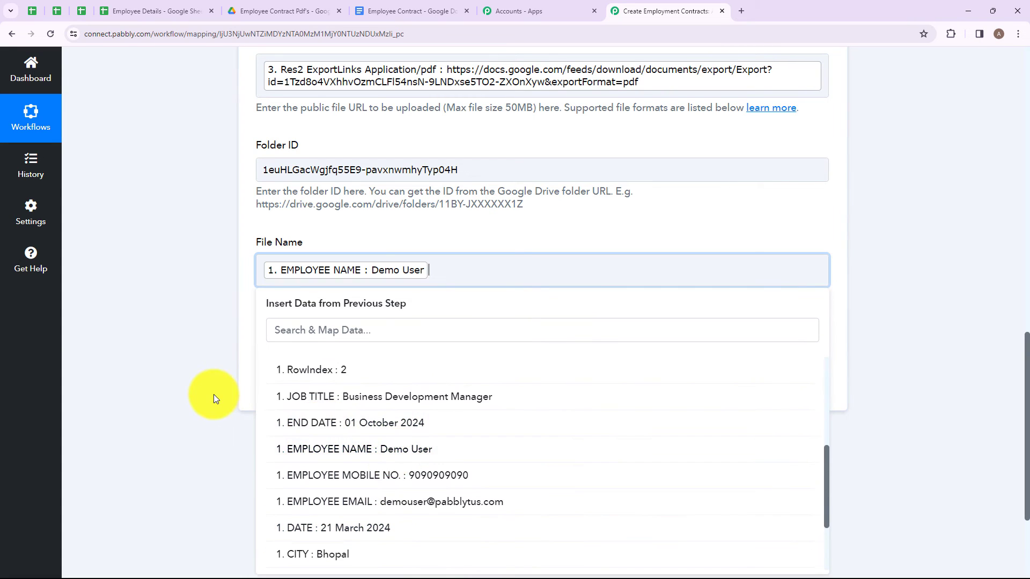
{"action": "left_click", "coordinate": [214, 398]}
{"action": "left_click", "coordinate": [437, 269]}
{"action": "type", "text": "Employe"}
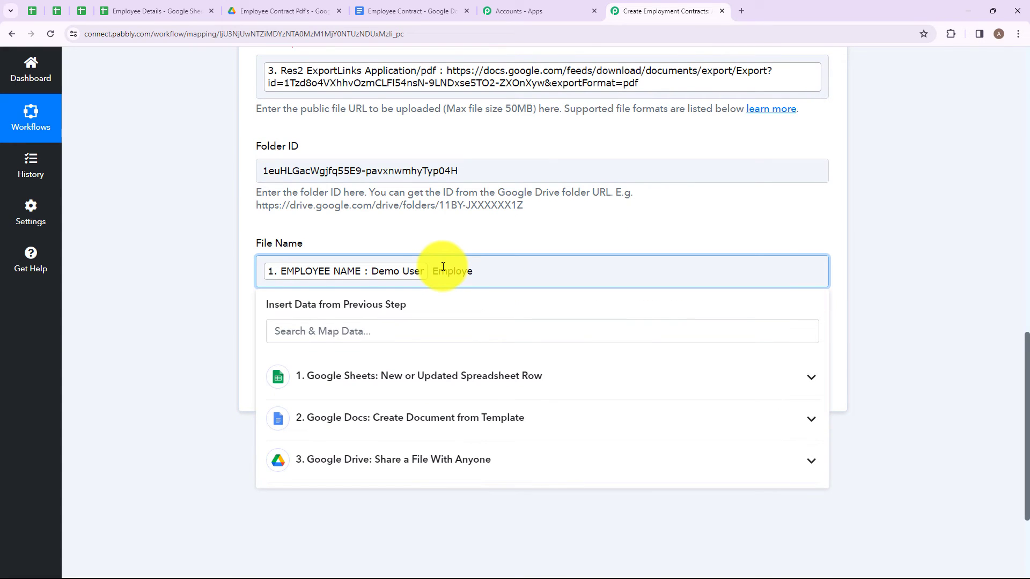
{"action": "type", "text": "ment Contract Pdf's"}
{"action": "left_click", "coordinate": [213, 287]}
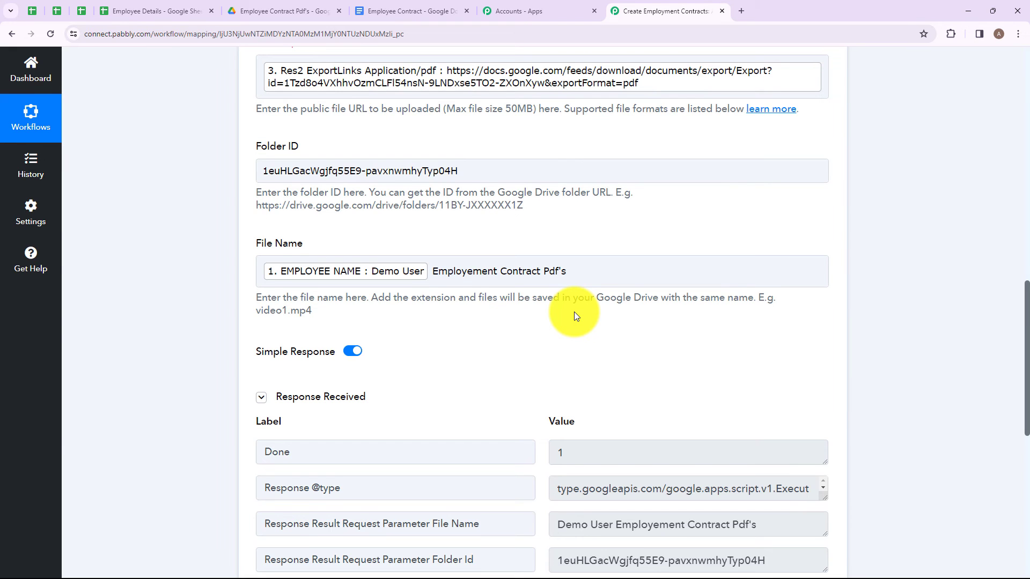
Step: Check the upload response's result status, then look for the uploaded PDF in the Employee Contract Pdf's folder in Google Drive
{"action": "scroll", "coordinate": [574, 311], "scroll_direction": "down", "scroll_amount": 4}
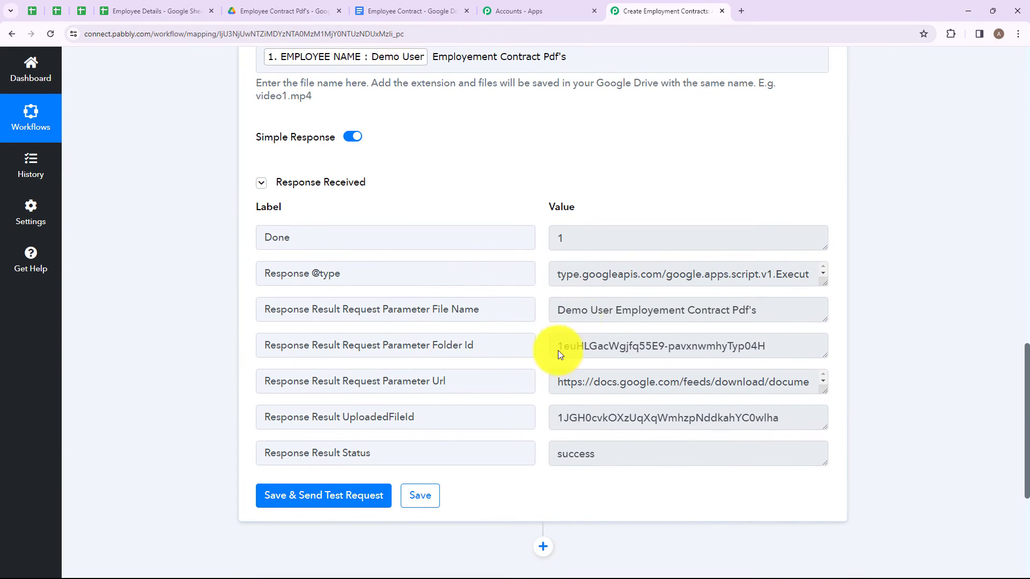
{"action": "left_click_drag", "start_coordinate": [309, 454], "coordinate": [494, 453]}
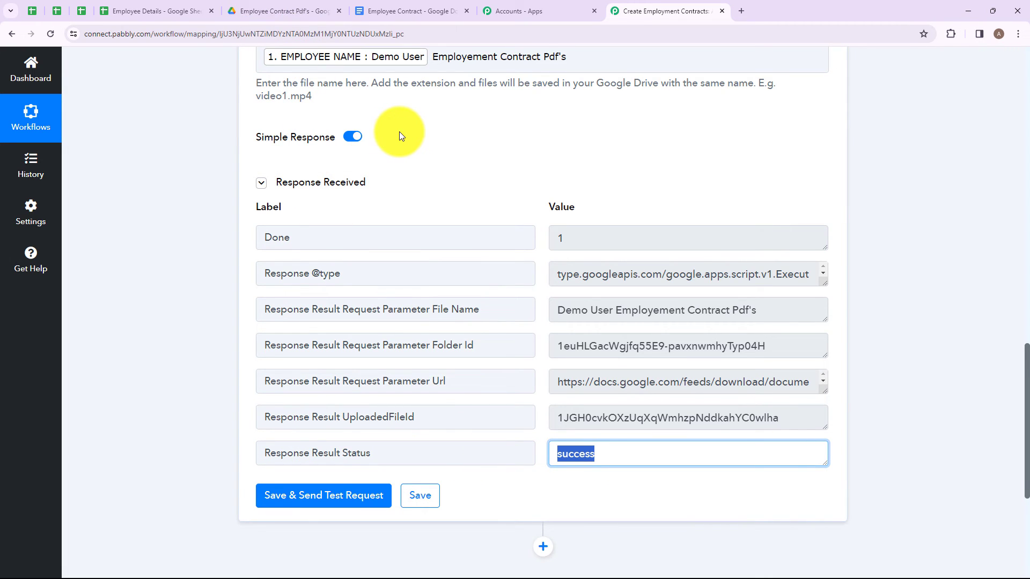
{"action": "left_click", "coordinate": [291, 9]}
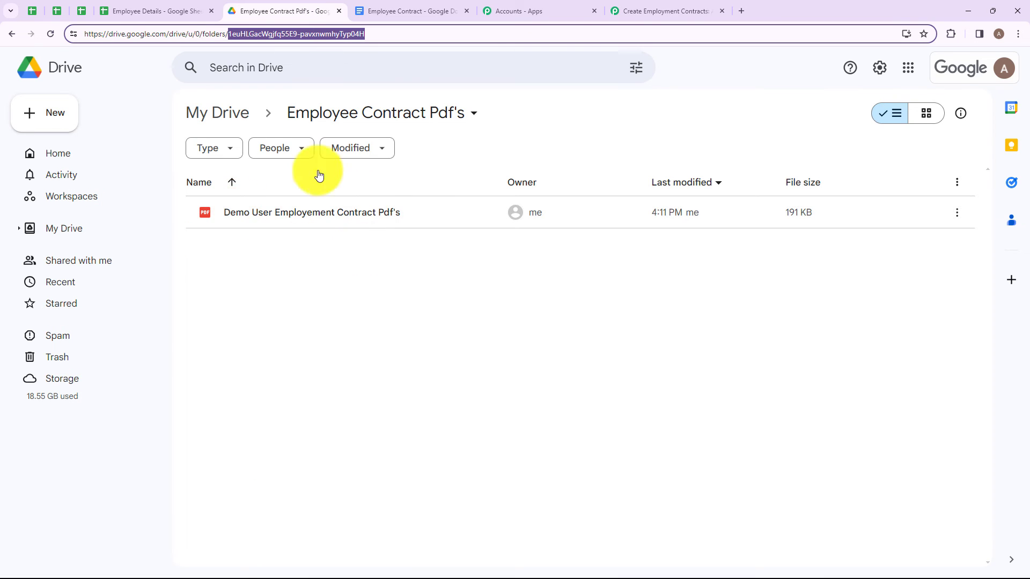
Step: Open the uploaded employment contract PDF in the Employee Contract Pdf's folder and read through its pages to check the filled-in details
{"action": "double_click", "coordinate": [245, 214]}
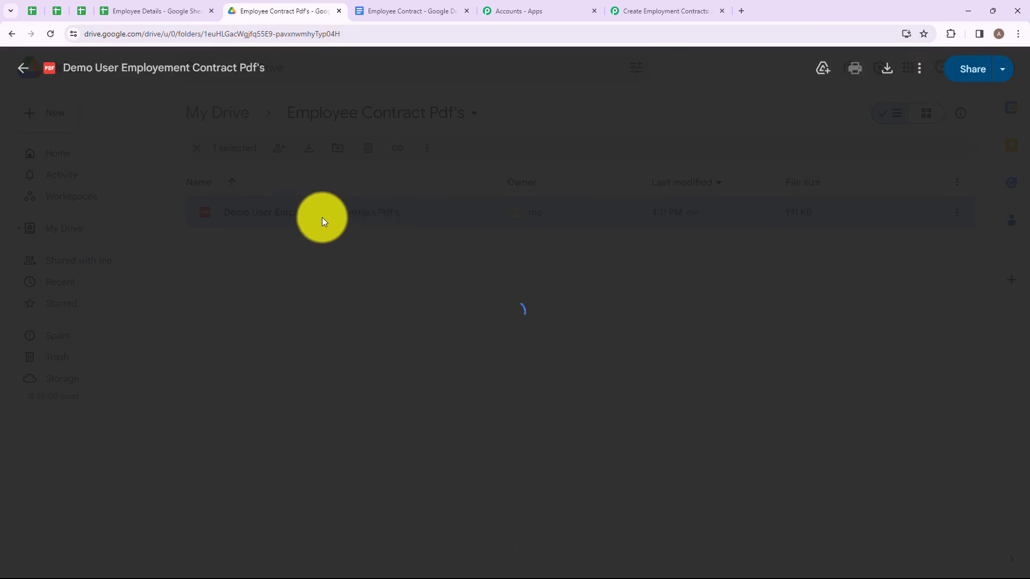
{"action": "scroll", "coordinate": [472, 266], "scroll_direction": "down", "scroll_amount": 7}
{"action": "scroll", "coordinate": [472, 269], "scroll_direction": "up", "scroll_amount": 7}
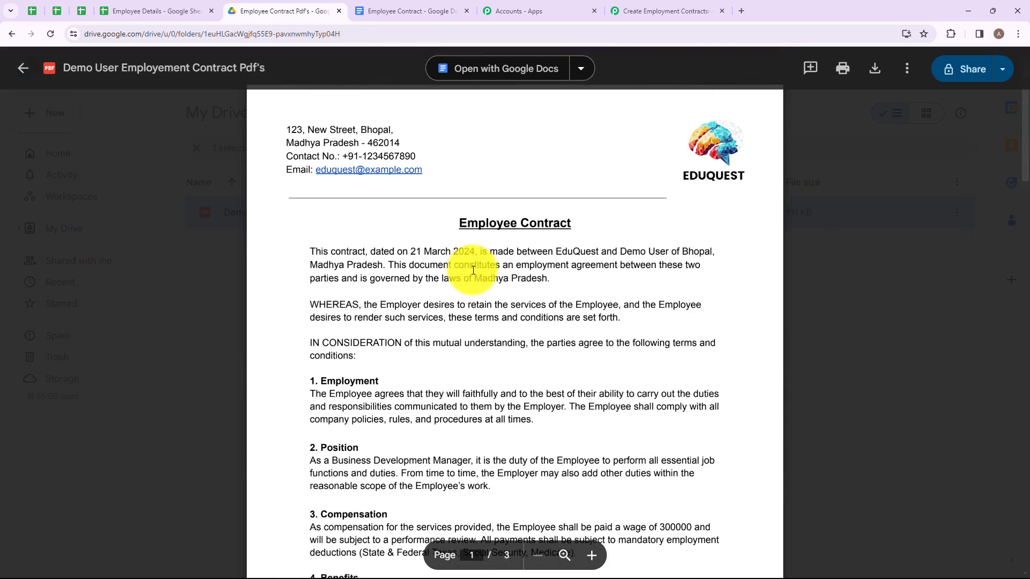
{"action": "scroll", "coordinate": [466, 284], "scroll_direction": "down", "scroll_amount": 5}
{"action": "scroll", "coordinate": [466, 285], "scroll_direction": "down", "scroll_amount": 10}
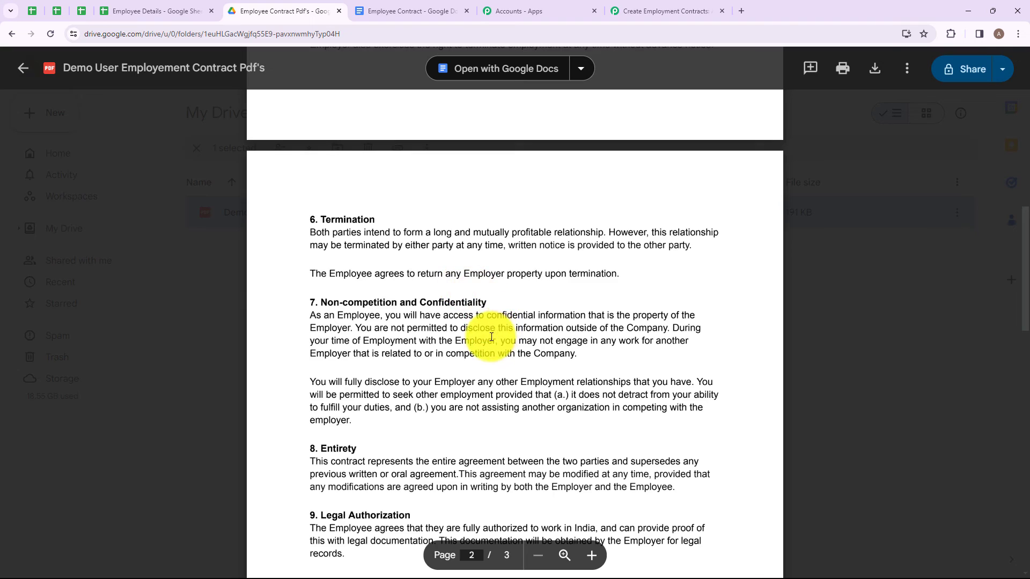
{"action": "scroll", "coordinate": [490, 340], "scroll_direction": "down", "scroll_amount": 5}
{"action": "scroll", "coordinate": [526, 299], "scroll_direction": "up", "scroll_amount": 20}
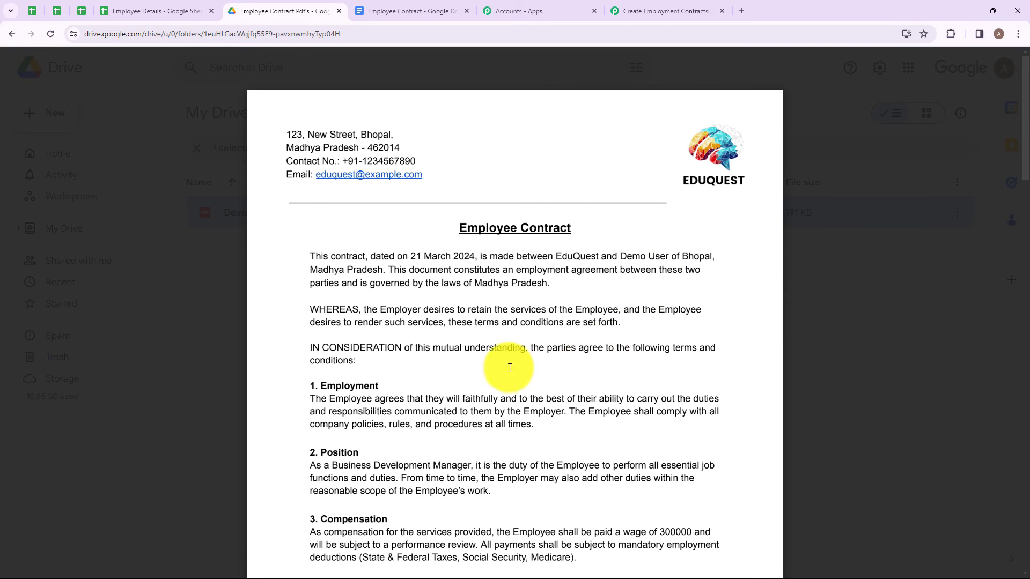
Step: In the Employee Details spreadsheet, add a second employee in row 3 dated 21 March 2024, starting 01 April 2024 and ending 01 October 2024 in Bhopal
{"action": "left_click", "coordinate": [104, 7]}
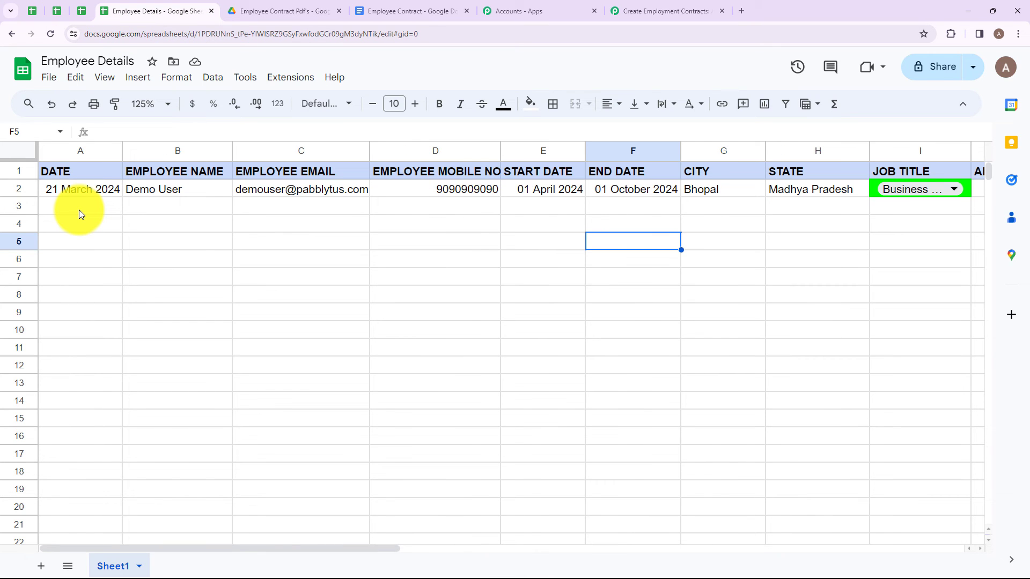
{"action": "key", "text": "Left"}
{"action": "key", "text": "Left"}
{"action": "key", "text": "Left"}
{"action": "key", "text": "Left"}
{"action": "key", "text": "Up"}
{"action": "key", "text": "Up"}
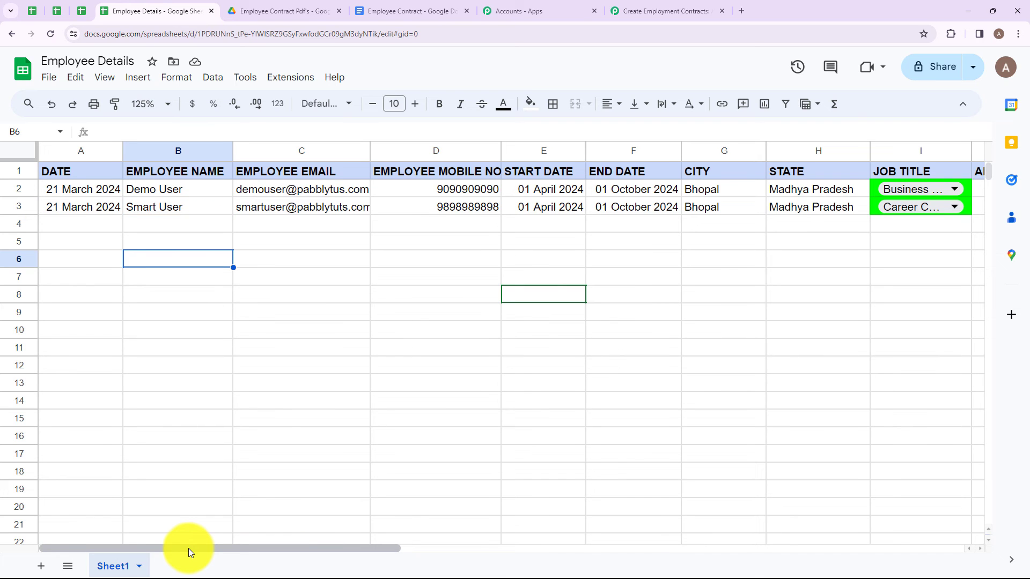
{"action": "left_click_drag", "start_coordinate": [189, 549], "coordinate": [288, 3]}
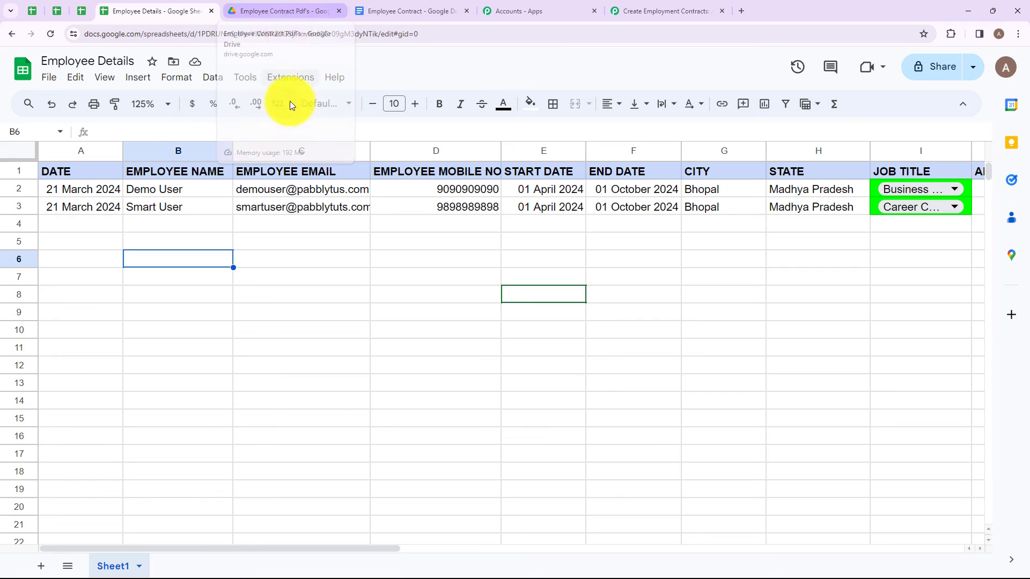
Step: Check the Google Drive folder for the second employee's contract PDF, then return to the Pabbly Connect workflow and review its four steps
{"action": "left_click", "coordinate": [281, 11]}
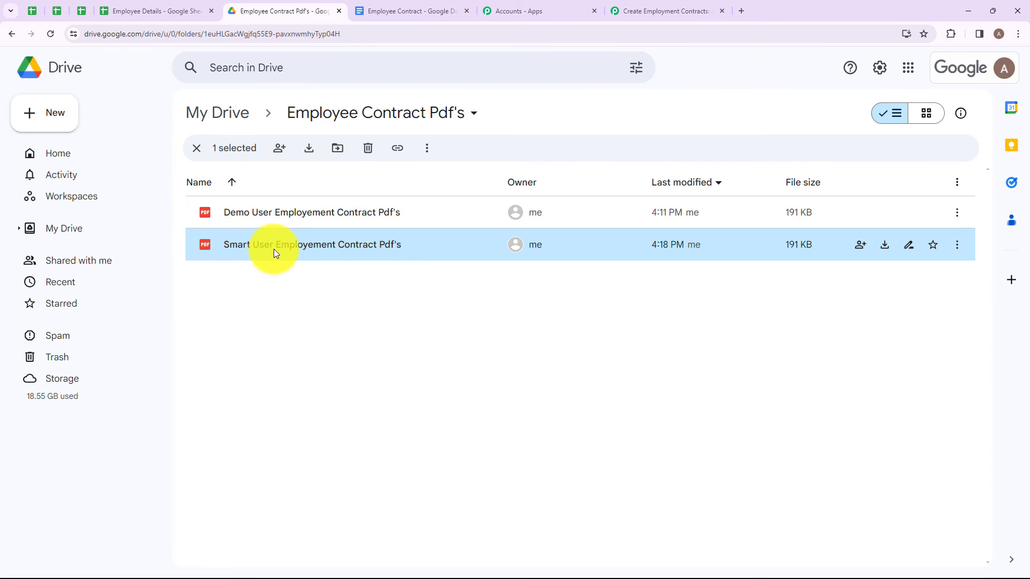
{"action": "left_click", "coordinate": [663, 6]}
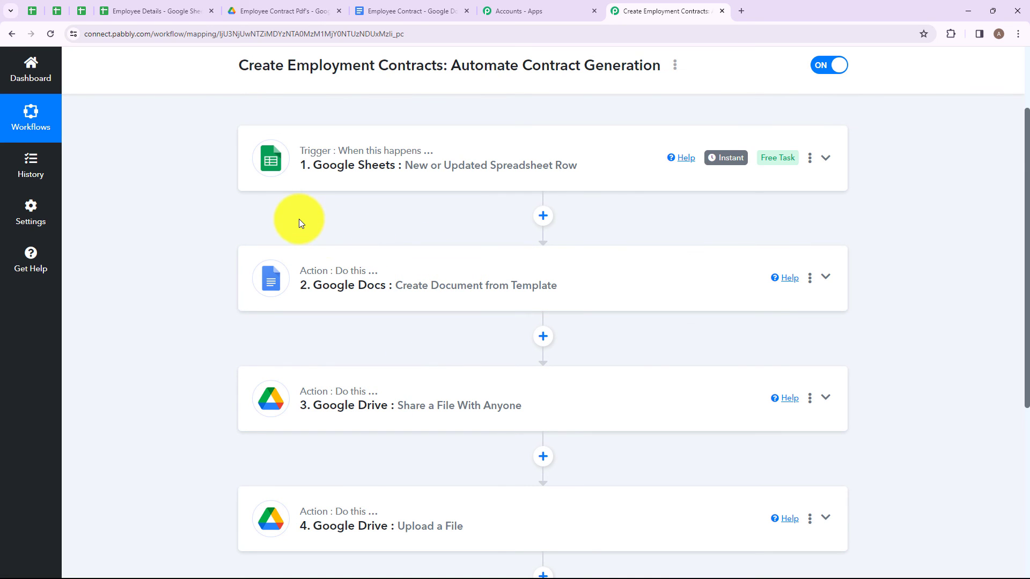
{"action": "mouse_move", "coordinate": [308, 157]}
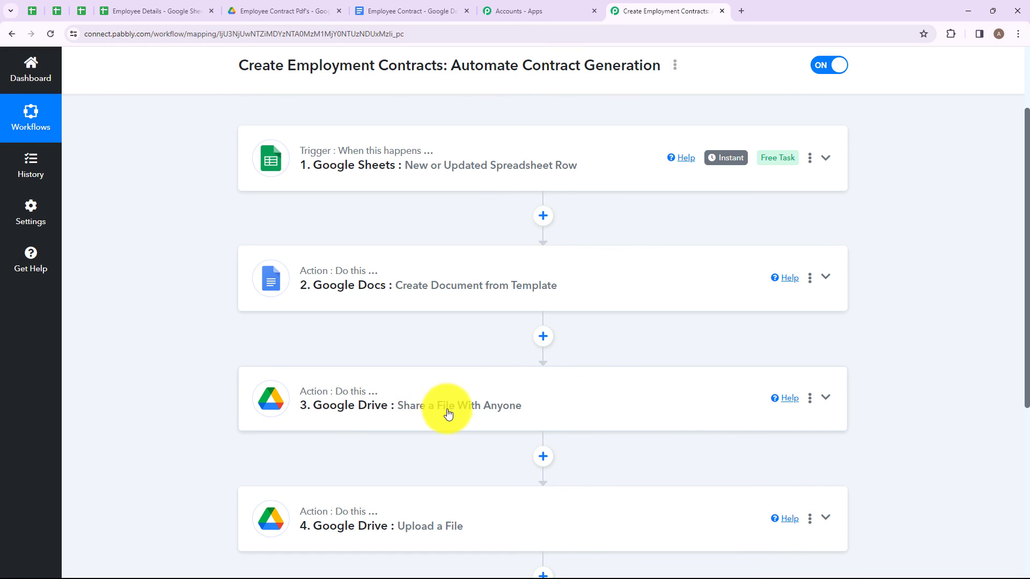
{"action": "scroll", "coordinate": [499, 417], "scroll_direction": "down", "scroll_amount": 1}
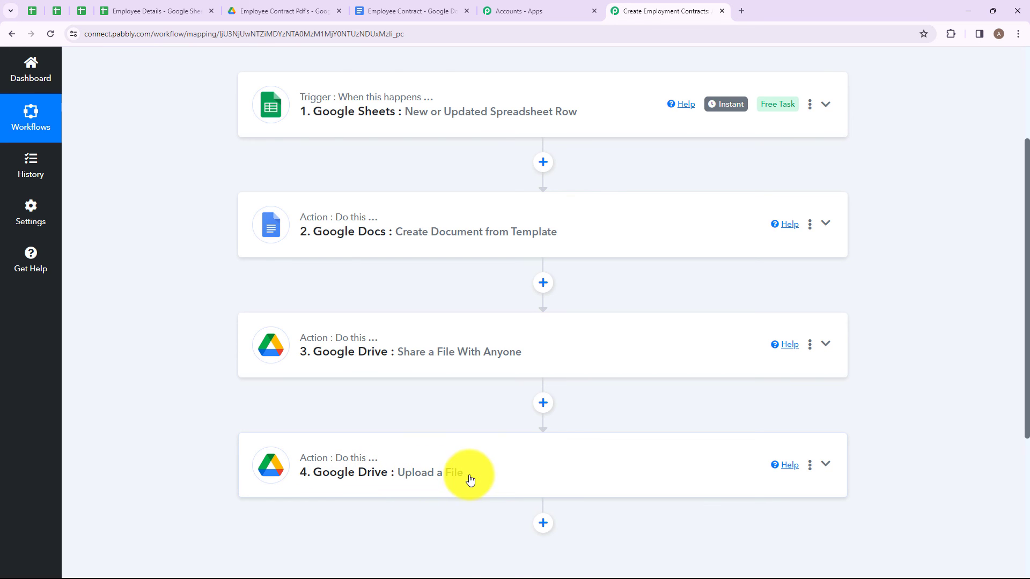
{"action": "scroll", "coordinate": [490, 469], "scroll_direction": "up", "scroll_amount": 1}
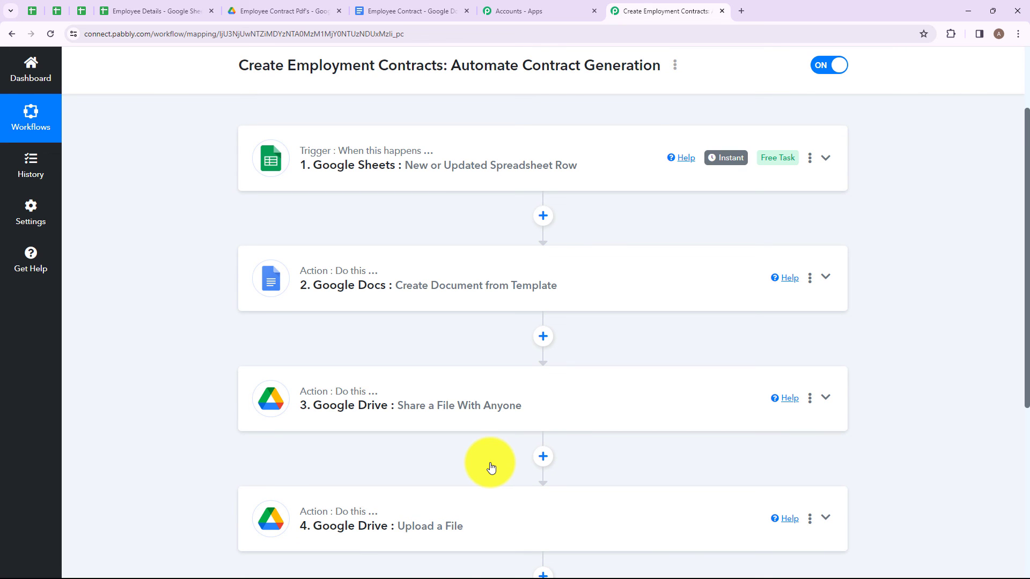